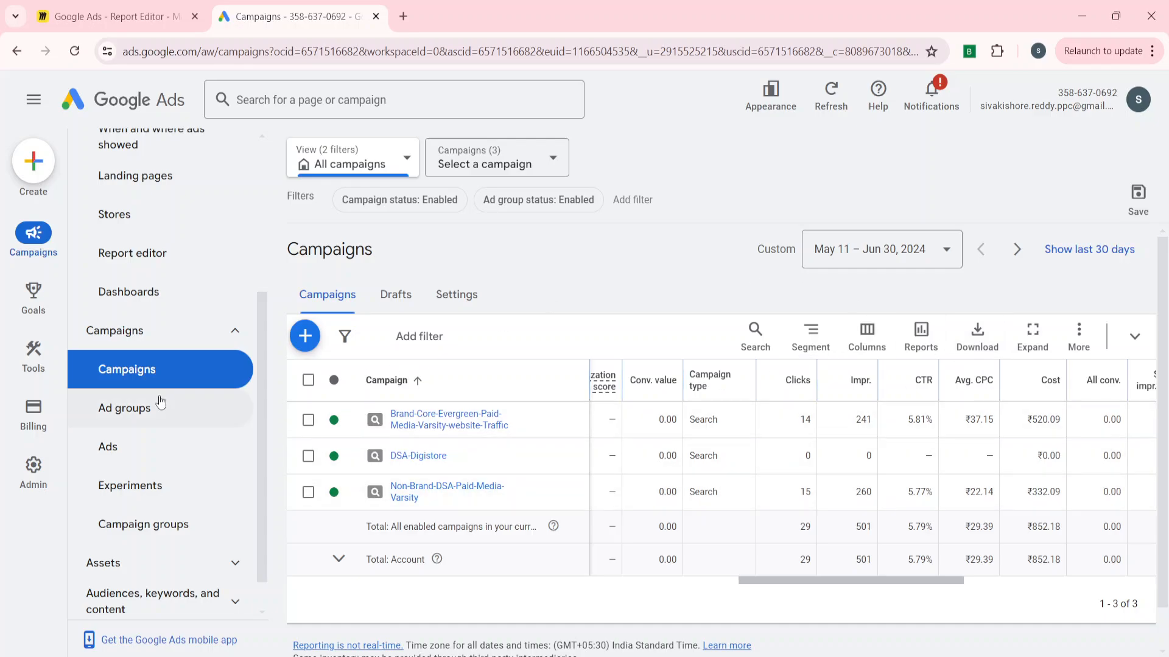
Open the Ad groups view of the account.
{"action": "left_click", "coordinate": [157, 422]}
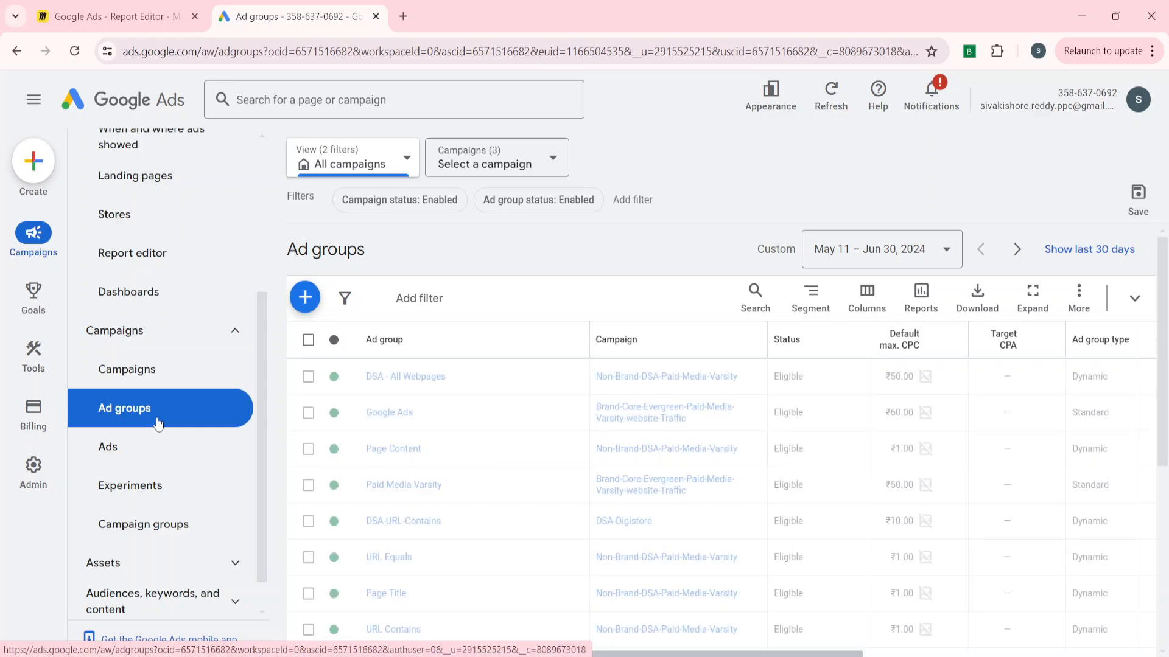
{"action": "left_click", "coordinate": [975, 295]}
{"action": "left_click", "coordinate": [653, 250]}
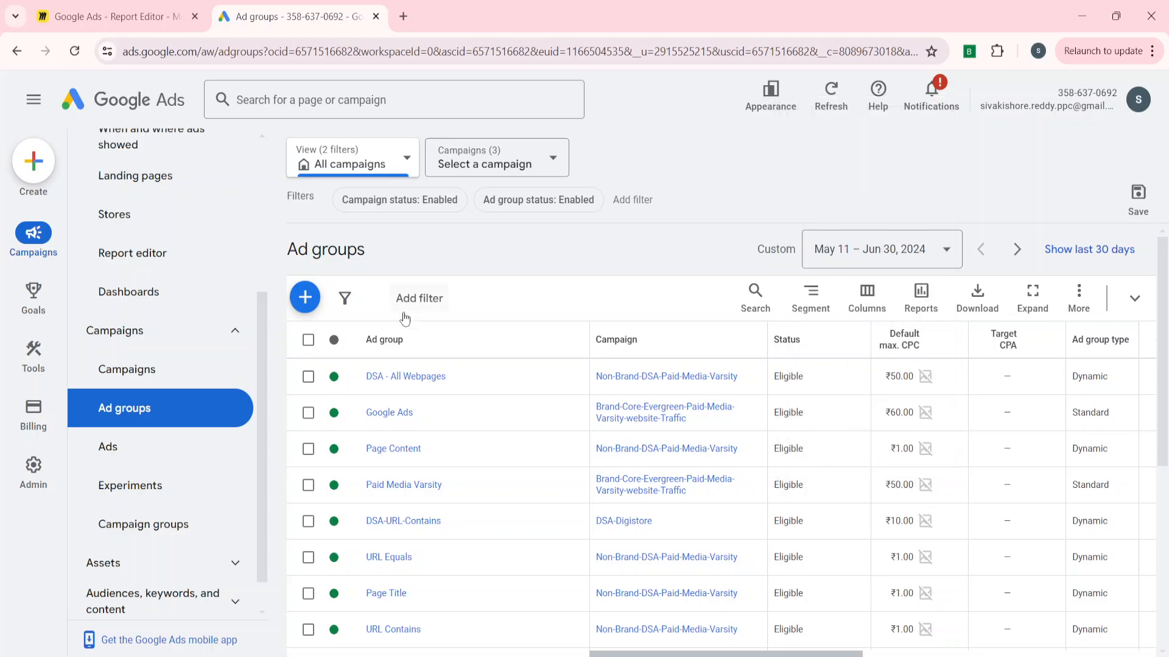
Open the Ads view and expand the Audiences, keywords, and content navigation group.
{"action": "left_click", "coordinate": [164, 458]}
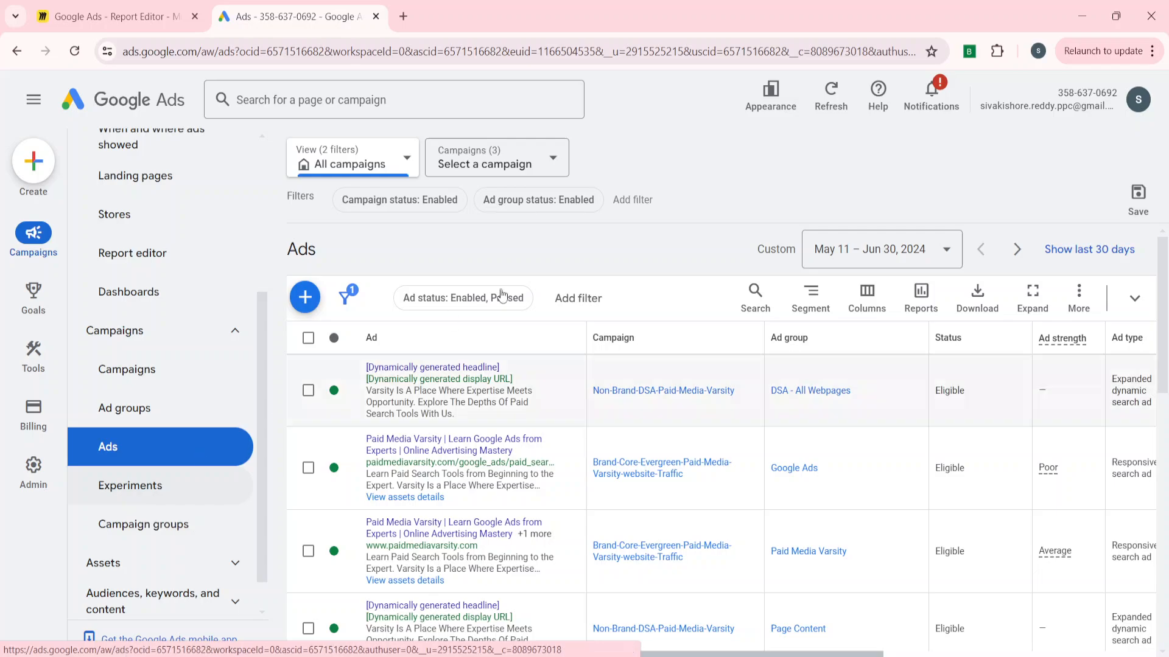
{"action": "scroll", "coordinate": [126, 496], "scroll_direction": "down", "scroll_amount": 1}
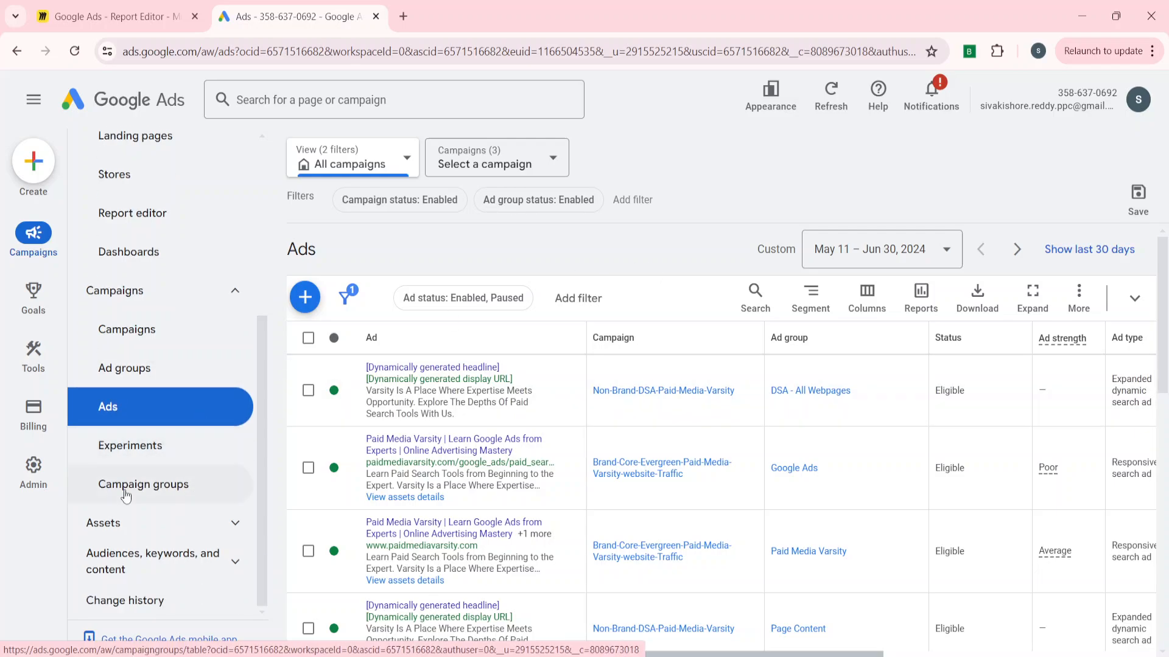
{"action": "left_click", "coordinate": [124, 560]}
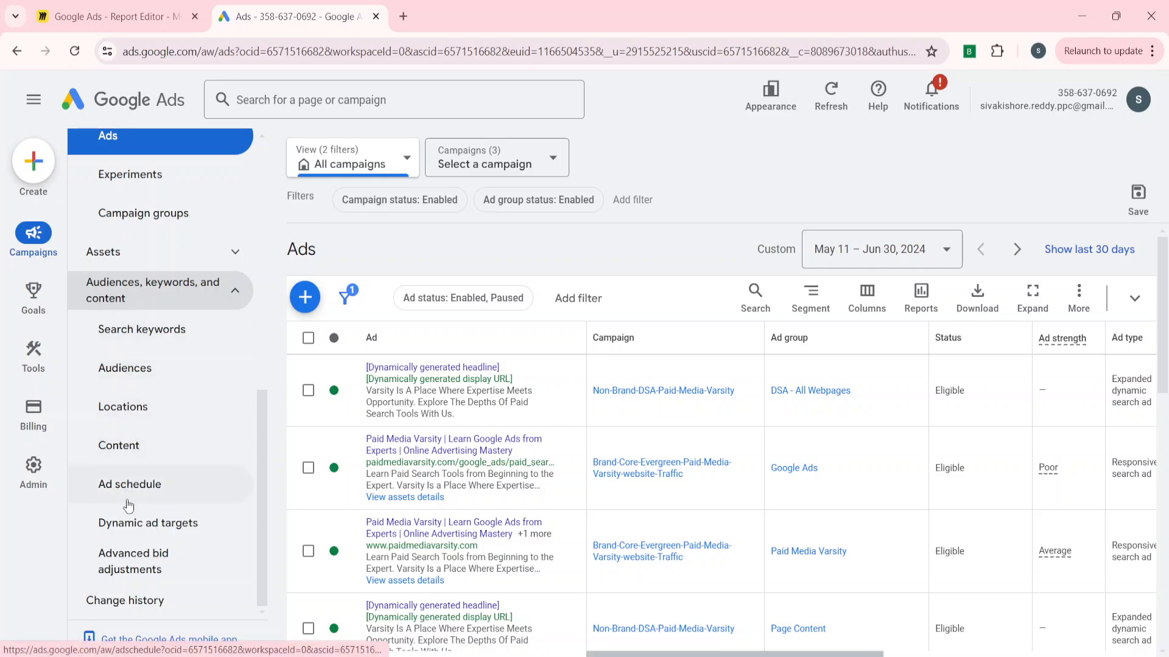
{"action": "scroll", "coordinate": [160, 490], "scroll_direction": "up", "scroll_amount": 5}
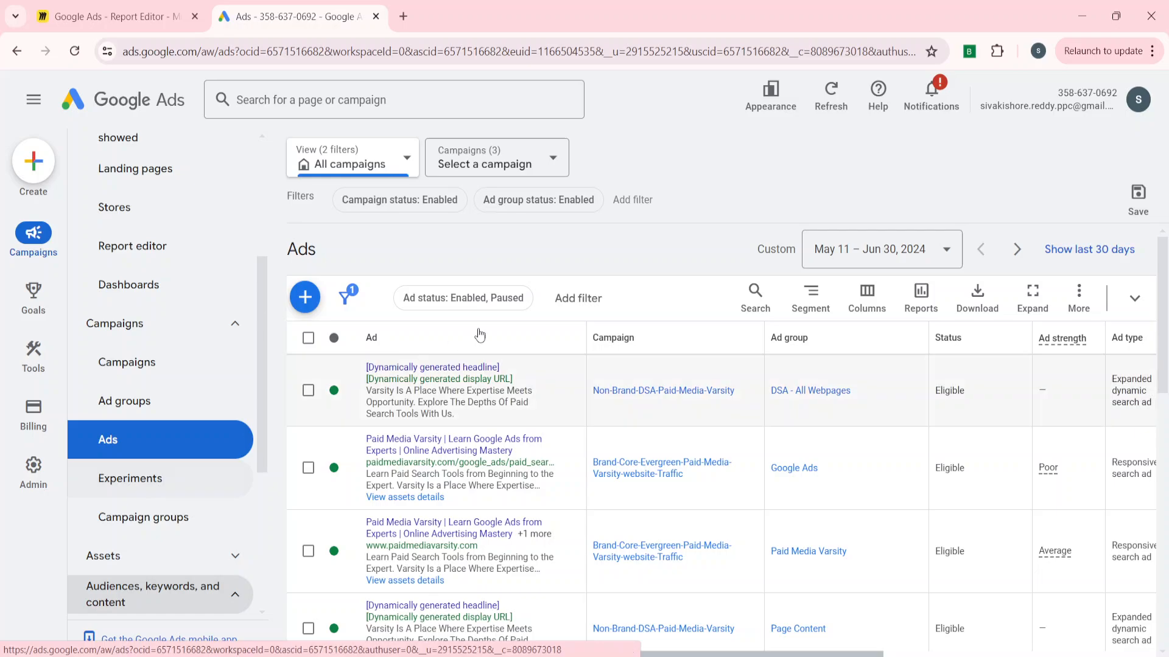
Return to the Campaigns view and set the campaign status filter to Enabled, Paused.
{"action": "left_click", "coordinate": [404, 210]}
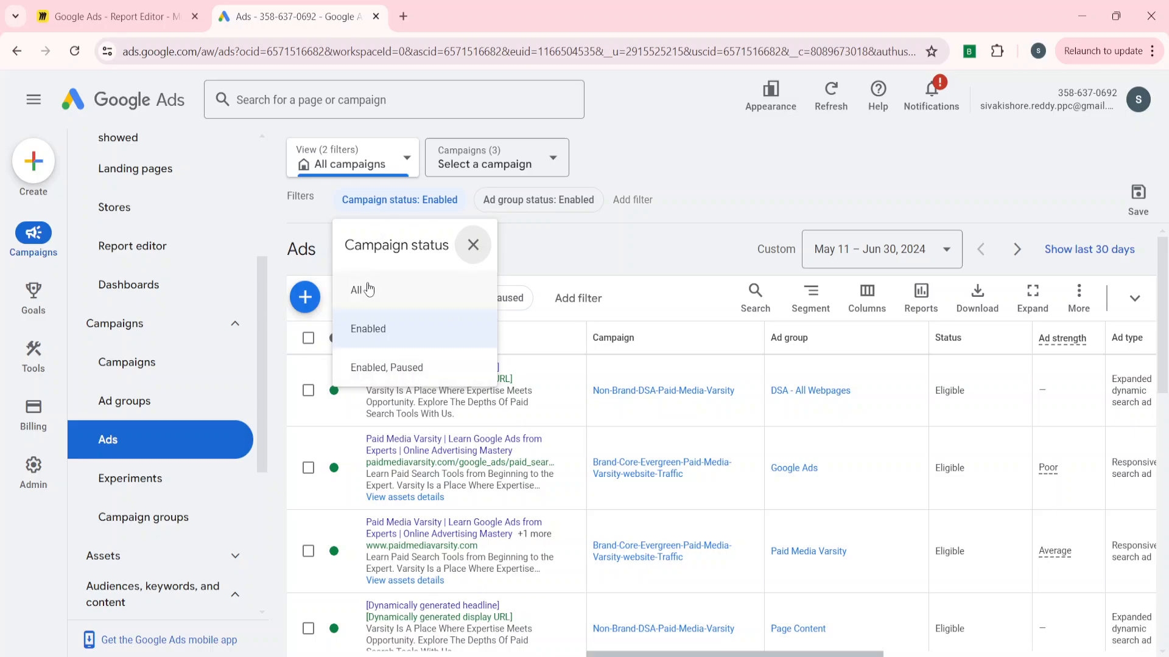
{"action": "left_click", "coordinate": [144, 365]}
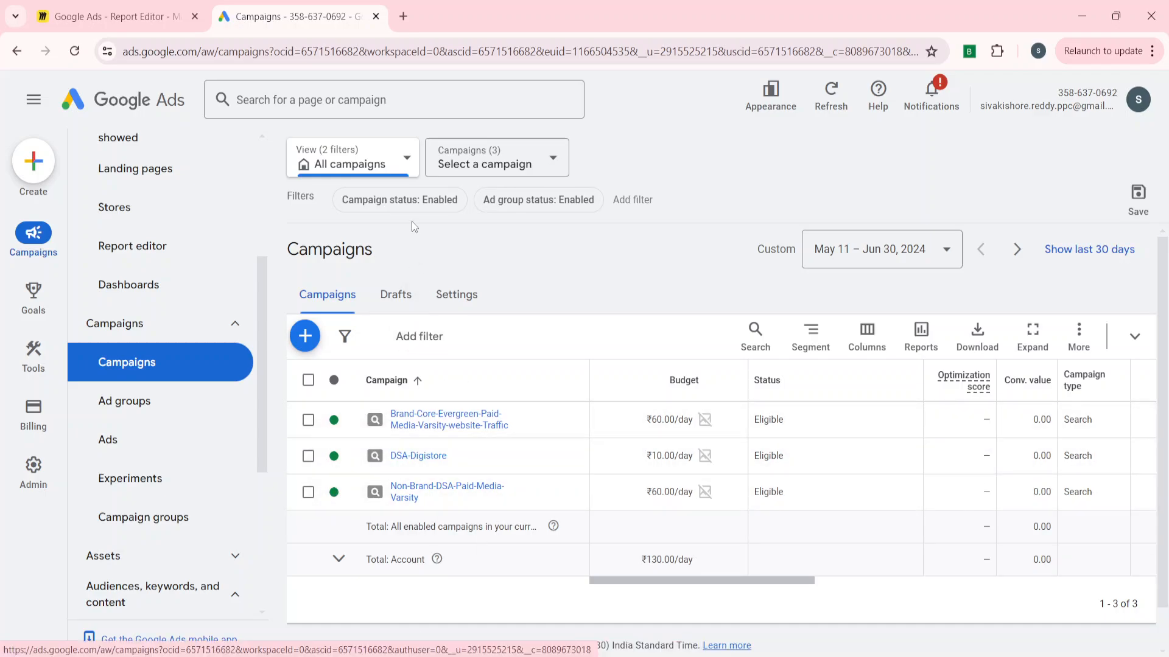
{"action": "left_click", "coordinate": [404, 207]}
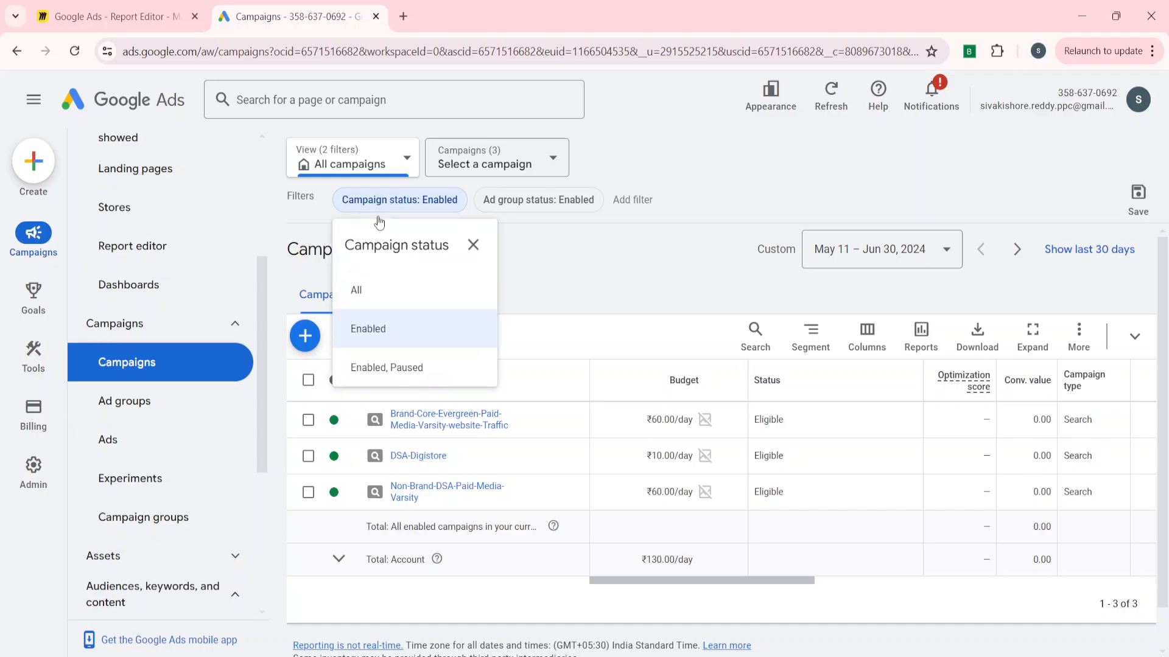
{"action": "left_click", "coordinate": [392, 369]}
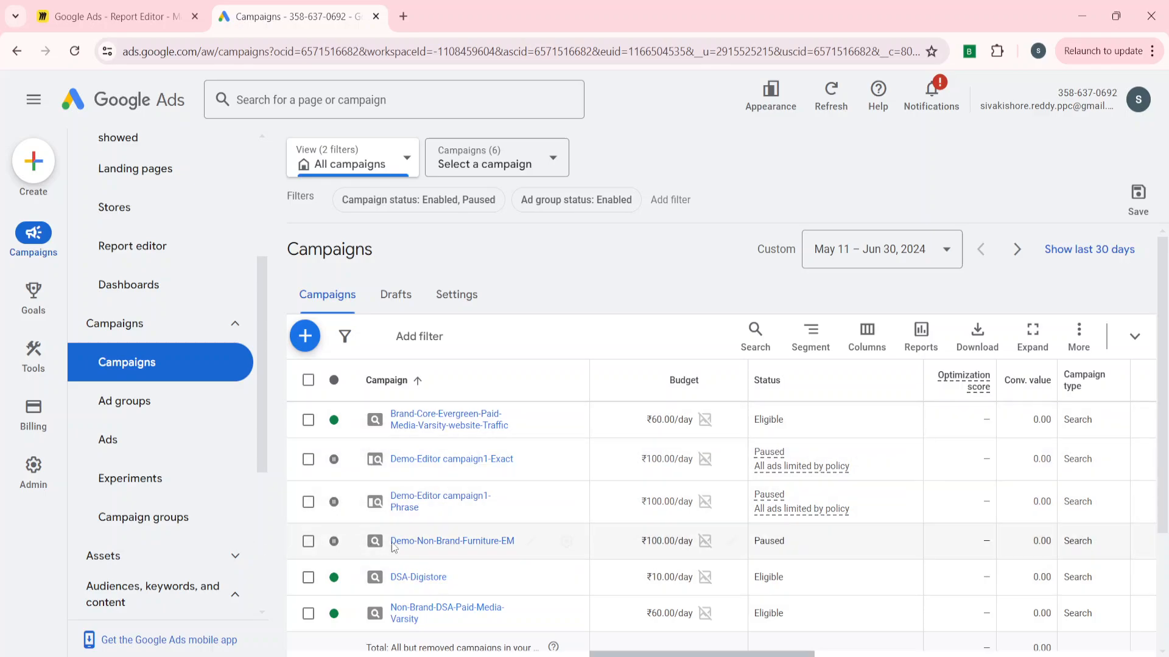
Change the campaign status filter to All and scroll through the full campaign list.
{"action": "left_click", "coordinate": [378, 201]}
{"action": "left_click", "coordinate": [402, 305]}
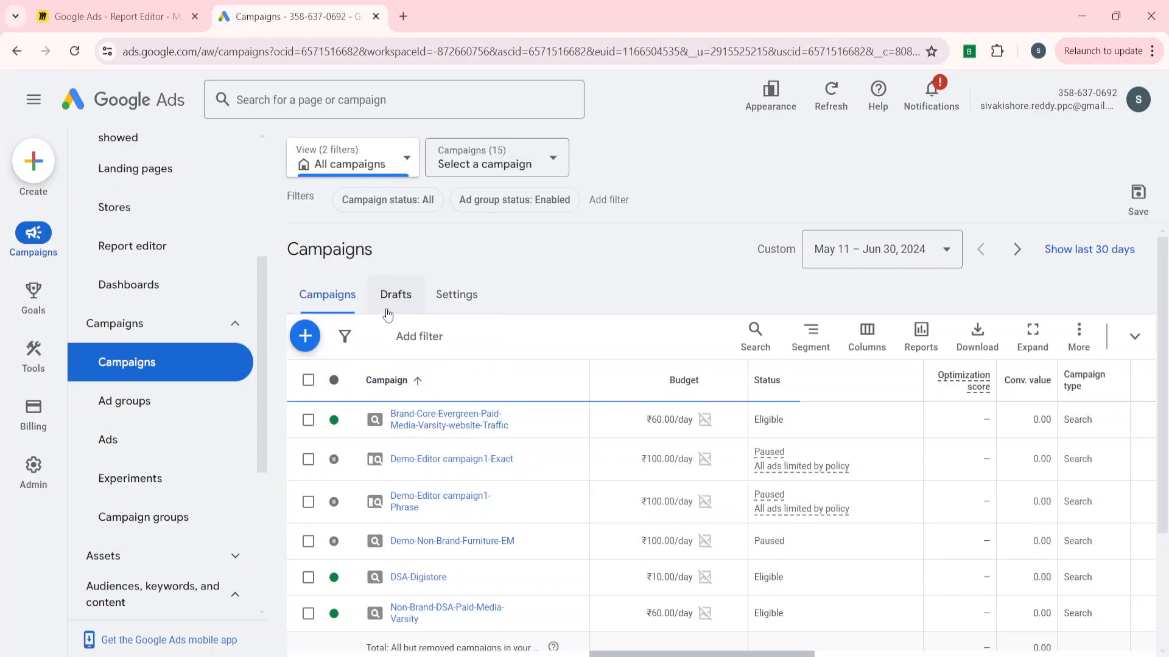
{"action": "scroll", "coordinate": [382, 498], "scroll_direction": "down", "scroll_amount": 2}
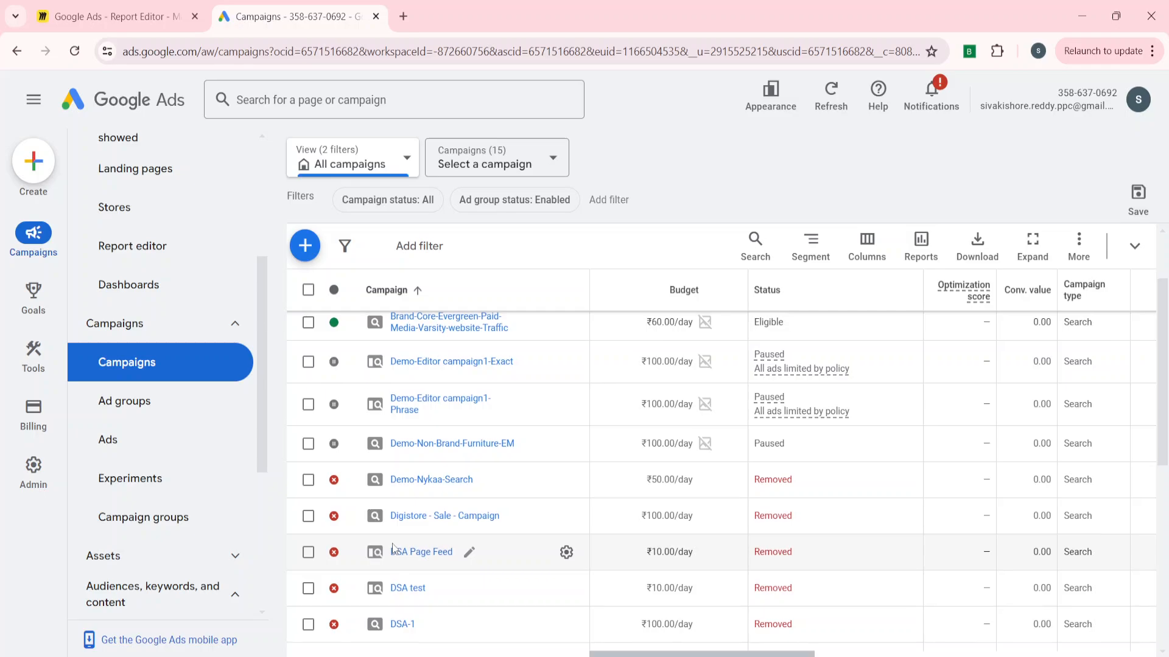
{"action": "scroll", "coordinate": [335, 551], "scroll_direction": "up", "scroll_amount": 2}
Open the status menus of the Brand-Core and Demo-Editor campaign1-Exact campaigns to review the Enable, Pause and Remove options.
{"action": "left_click", "coordinate": [335, 426]}
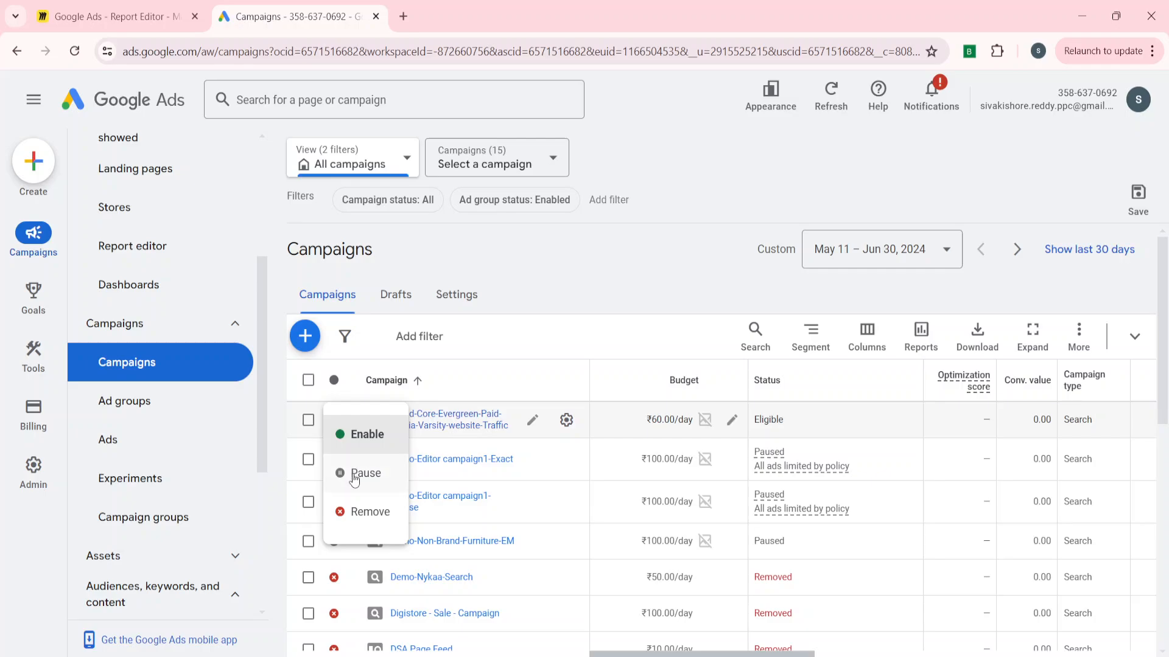
{"action": "left_click", "coordinate": [367, 439]}
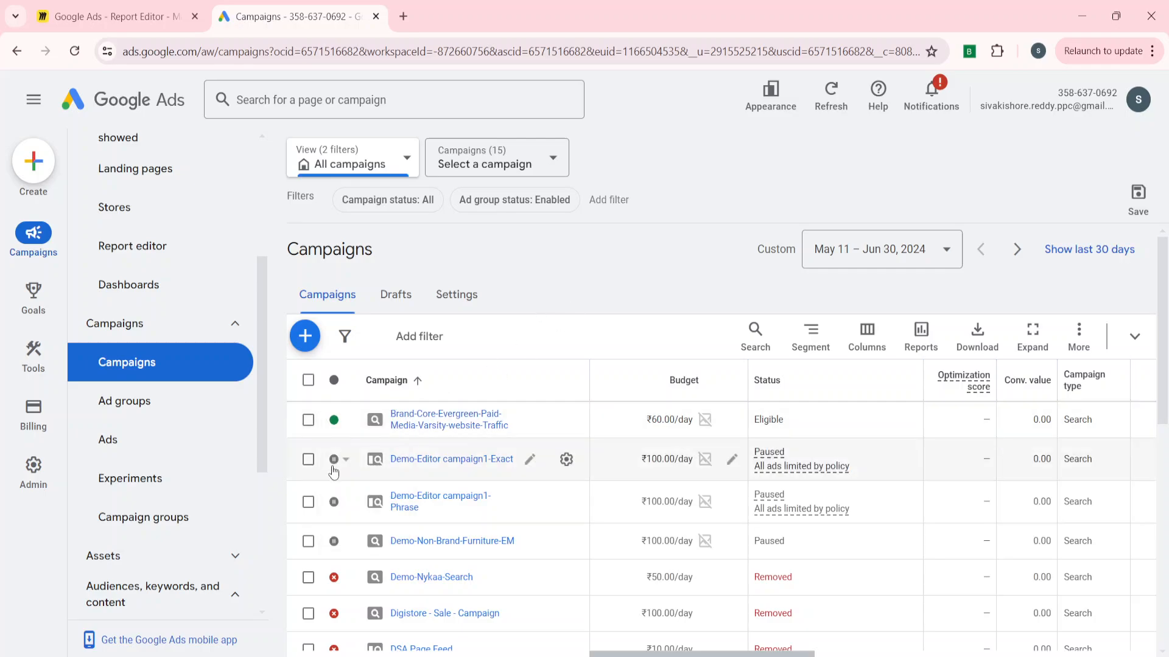
{"action": "left_click", "coordinate": [335, 461]}
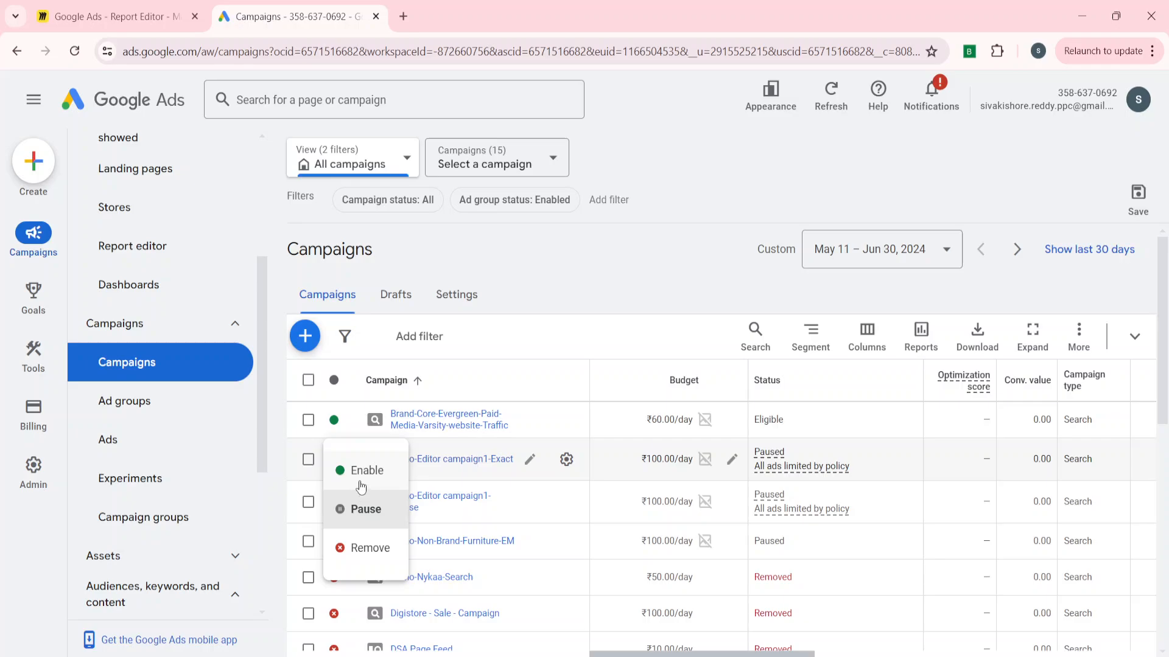
{"action": "left_click", "coordinate": [622, 250]}
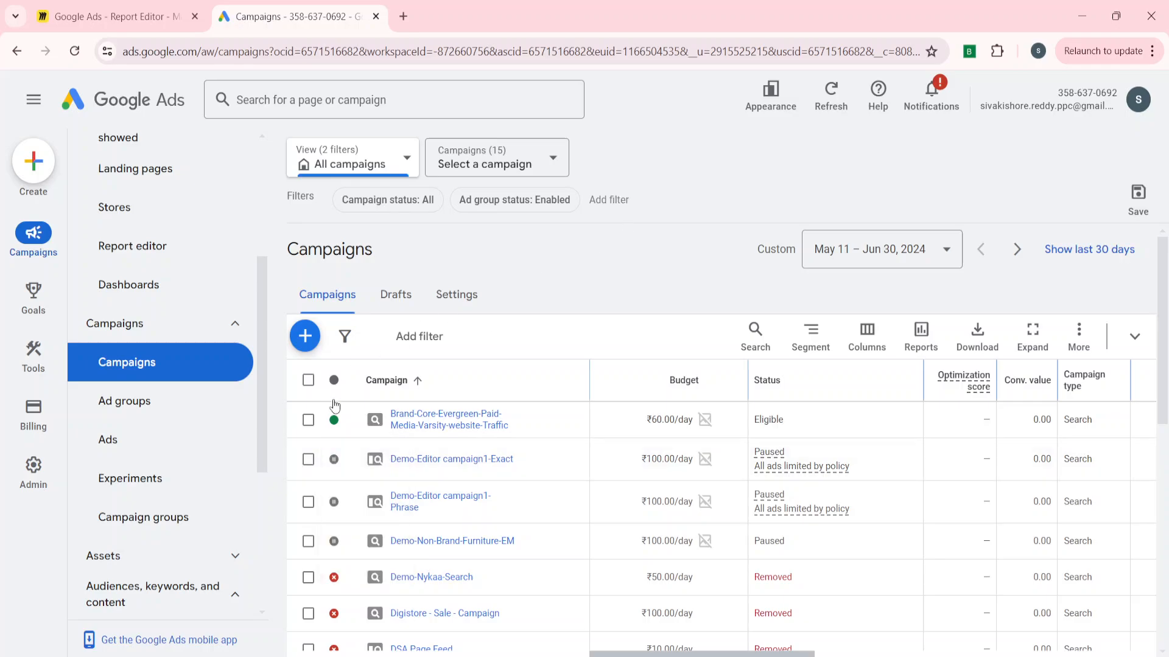
{"action": "left_click", "coordinate": [343, 426]}
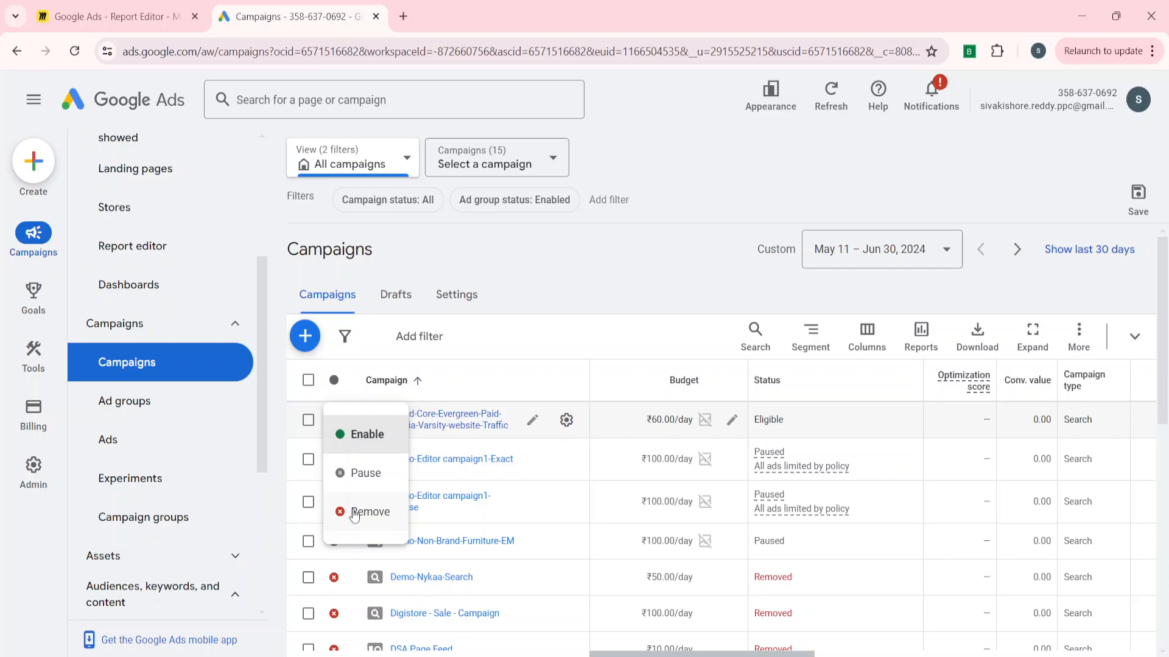
{"action": "left_click", "coordinate": [665, 281]}
Set the Demo-Editor campaign1-Phrase campaign's status to Pause.
{"action": "scroll", "coordinate": [455, 505], "scroll_direction": "down", "scroll_amount": 1}
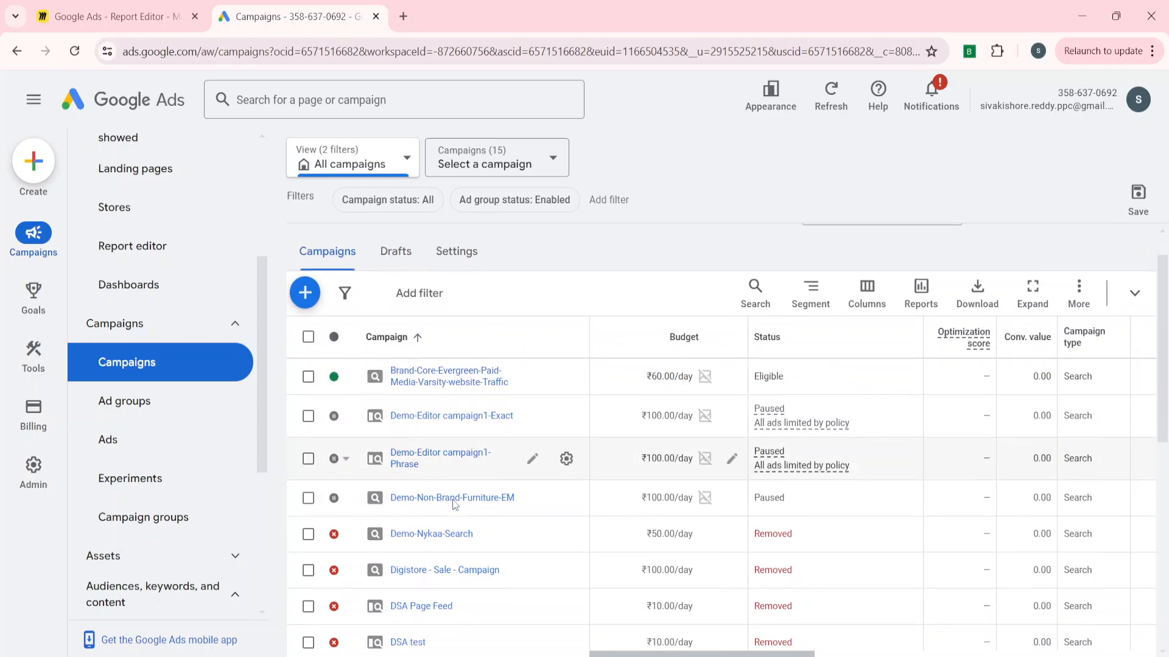
{"action": "scroll", "coordinate": [453, 506], "scroll_direction": "down", "scroll_amount": 1}
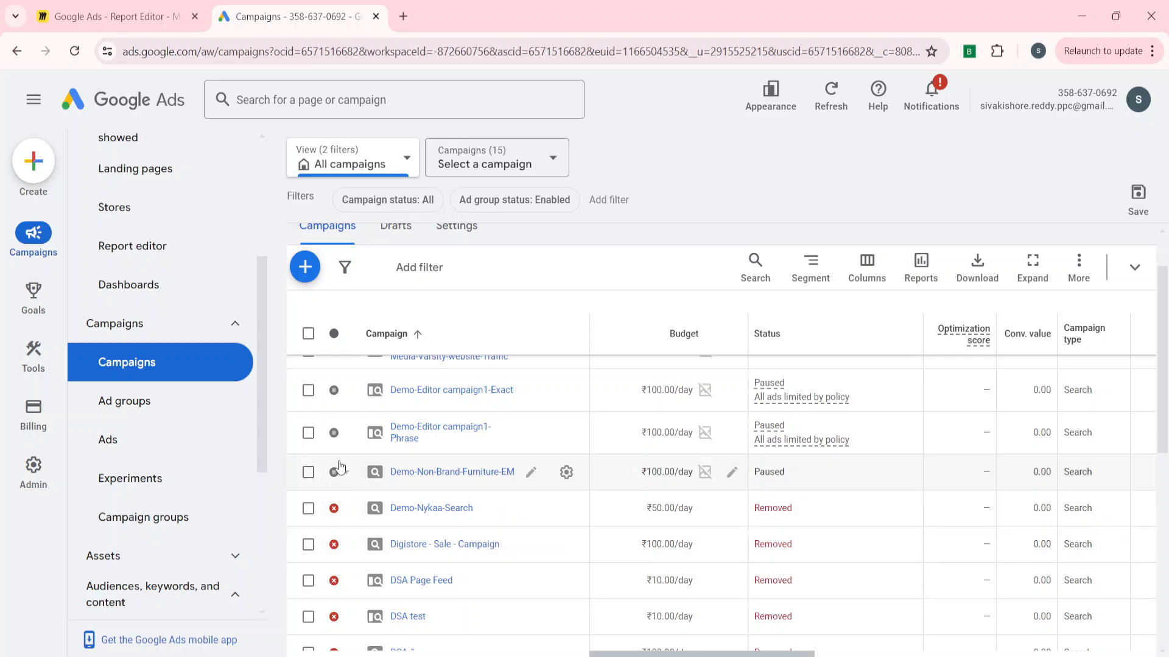
{"action": "left_click", "coordinate": [337, 433]}
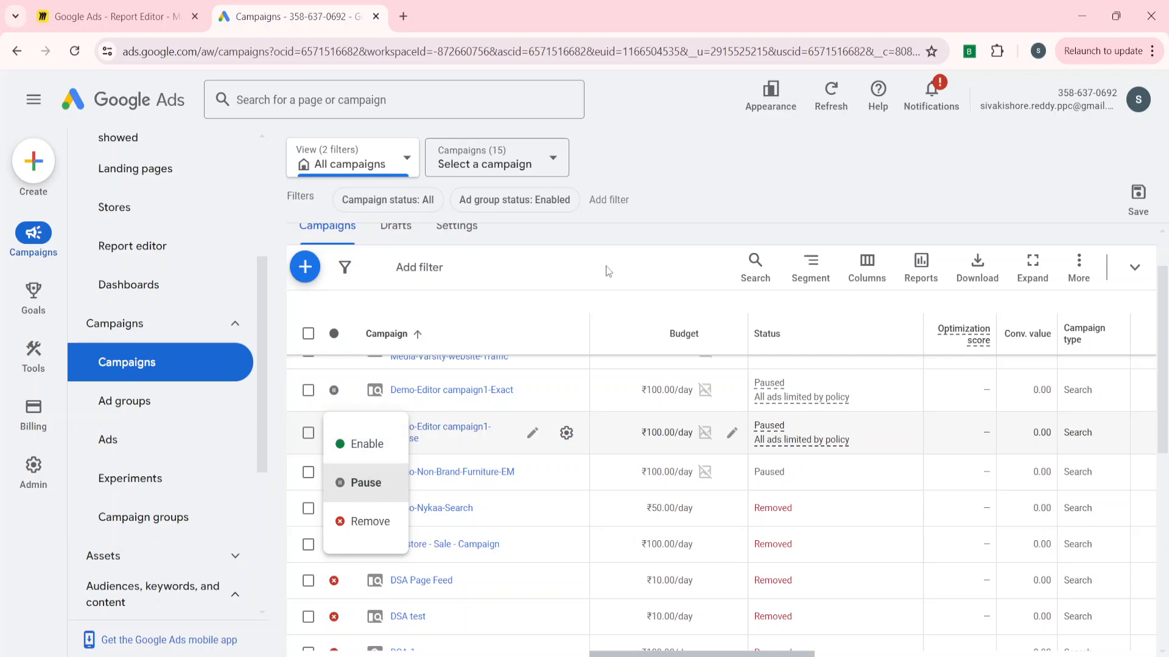
{"action": "left_click", "coordinate": [367, 481]}
{"action": "scroll", "coordinate": [351, 481], "scroll_direction": "up", "scroll_amount": 1}
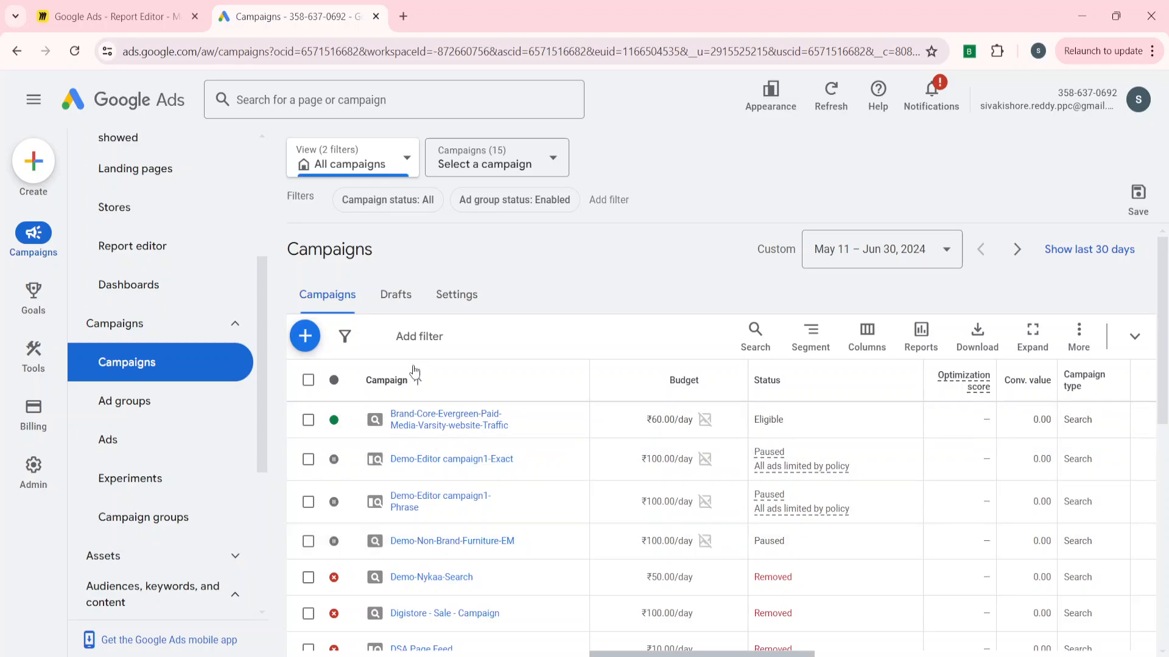
Toggle the campaign status filter through Enabled, All and back to Enabled.
{"action": "left_click", "coordinate": [412, 201]}
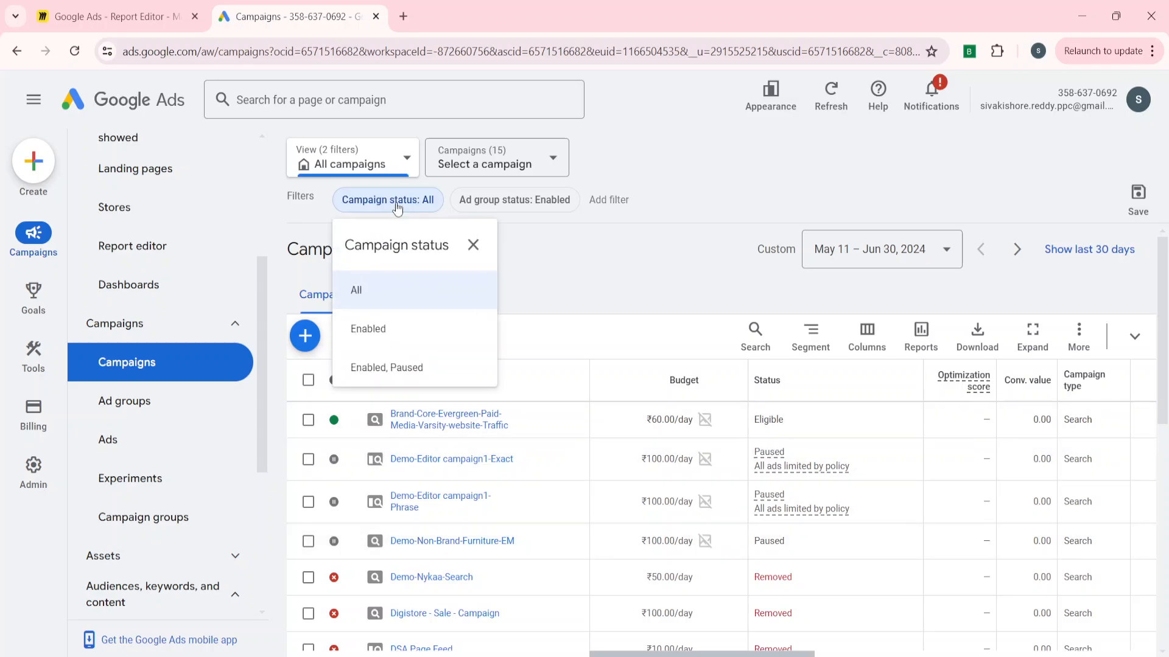
{"action": "left_click", "coordinate": [368, 331]}
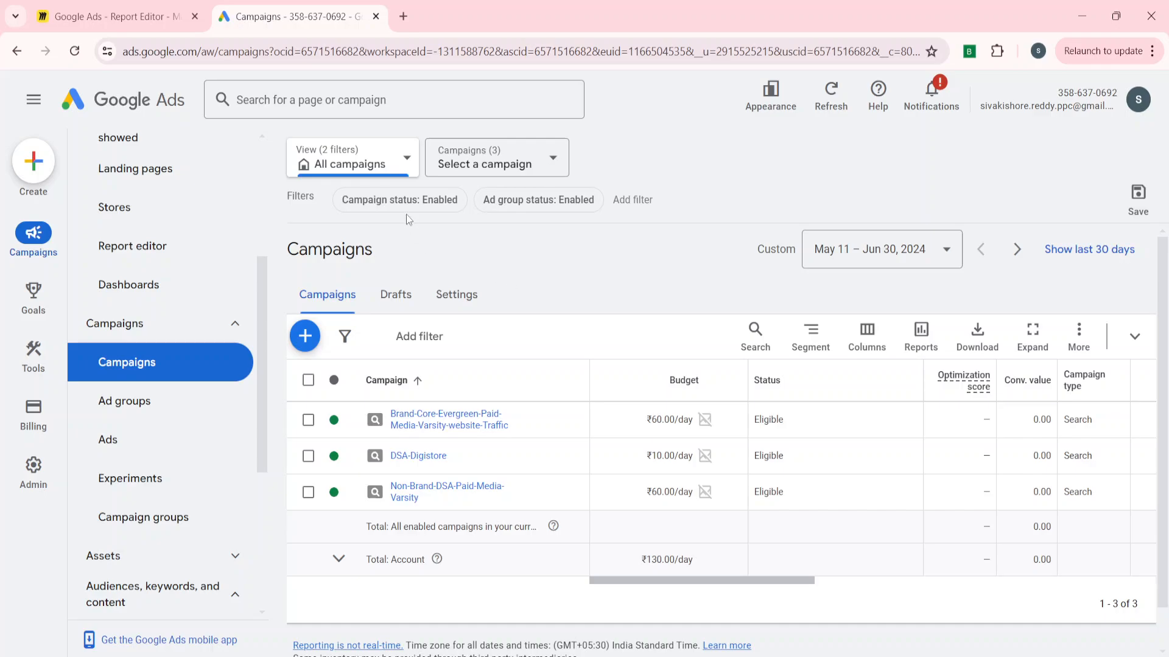
{"action": "left_click", "coordinate": [397, 200]}
{"action": "left_click", "coordinate": [383, 298]}
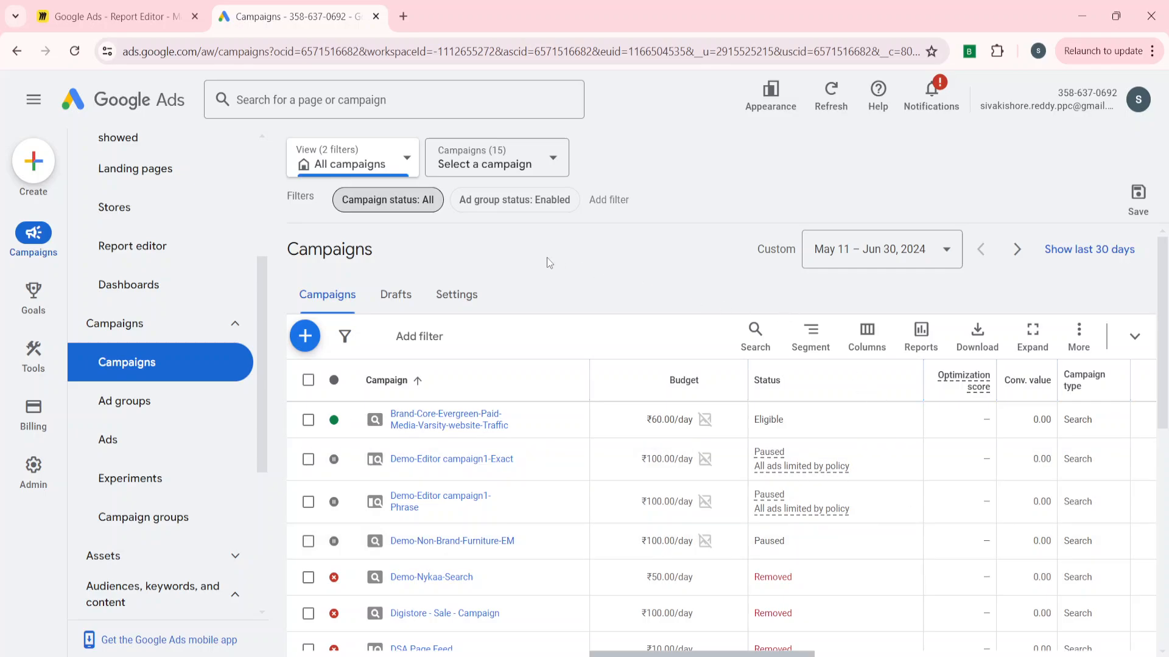
{"action": "left_click", "coordinate": [430, 210]}
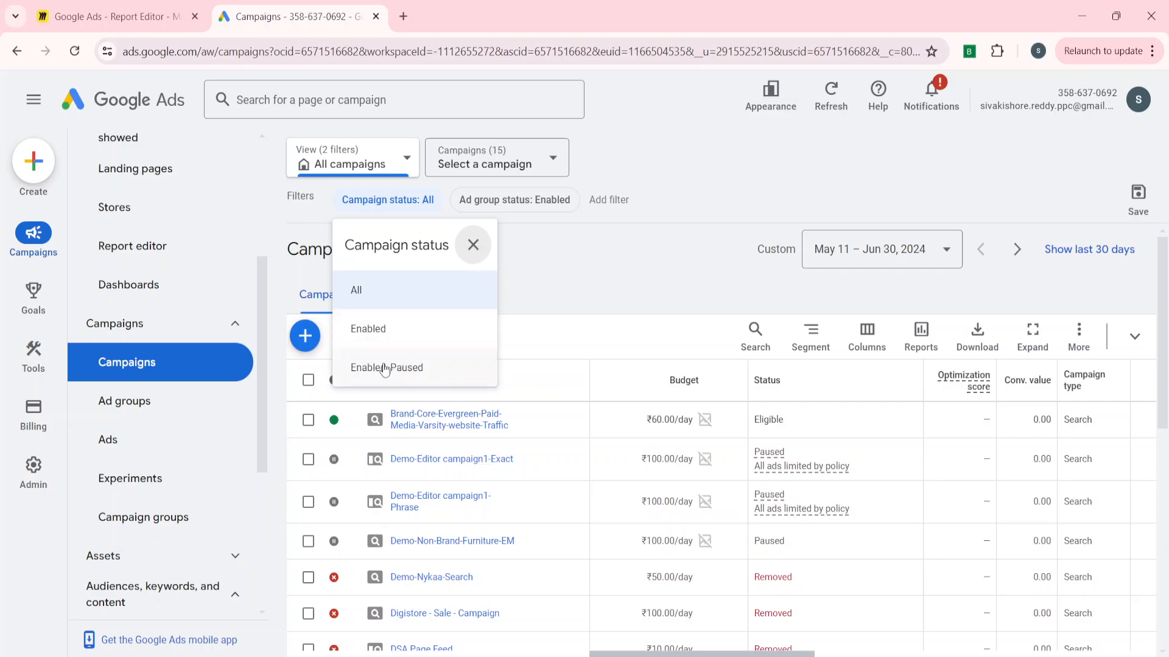
{"action": "left_click", "coordinate": [378, 330]}
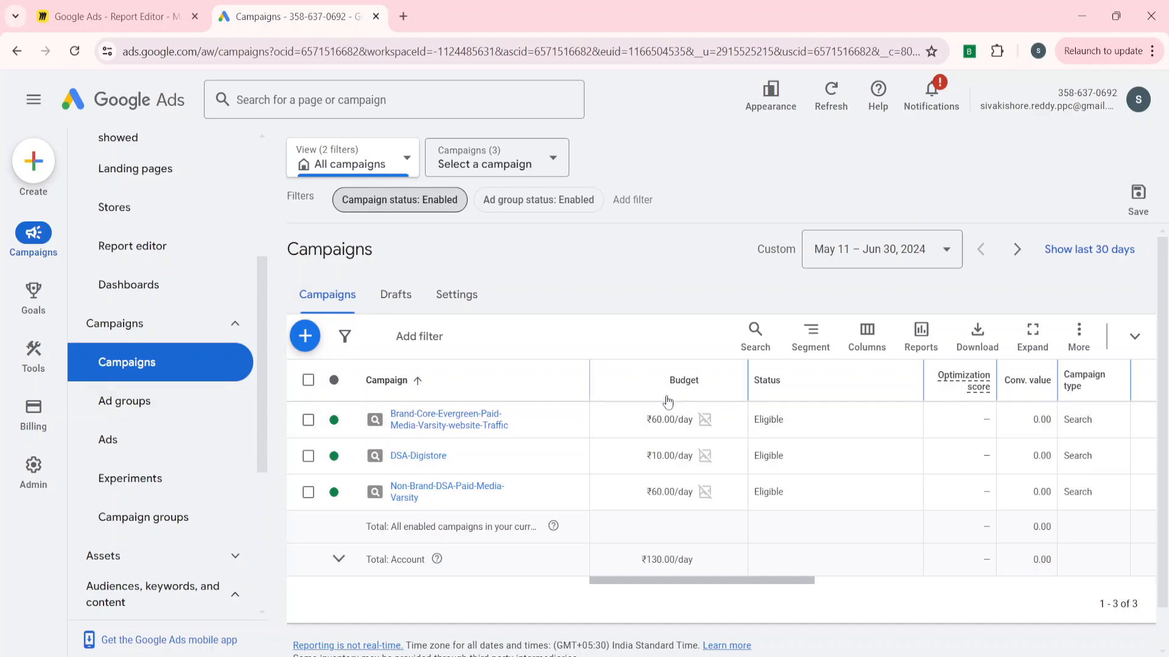
Open the Locations view under Audiences, keywords, and content.
{"action": "scroll", "coordinate": [159, 472], "scroll_direction": "down", "scroll_amount": 3}
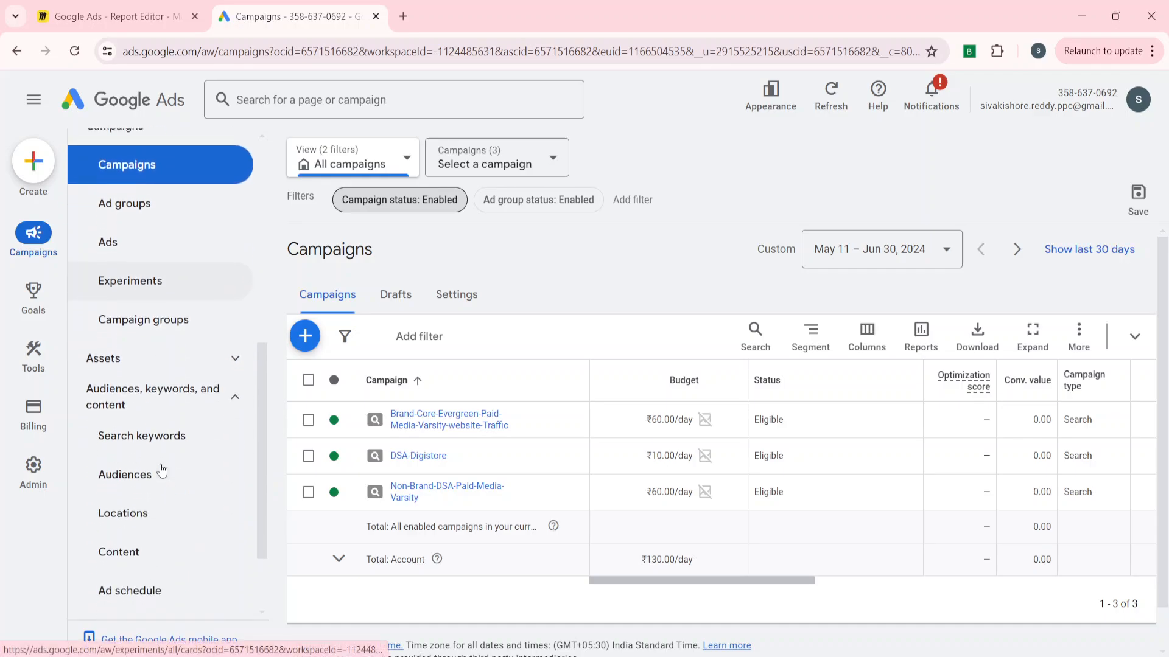
{"action": "left_click", "coordinate": [142, 541]}
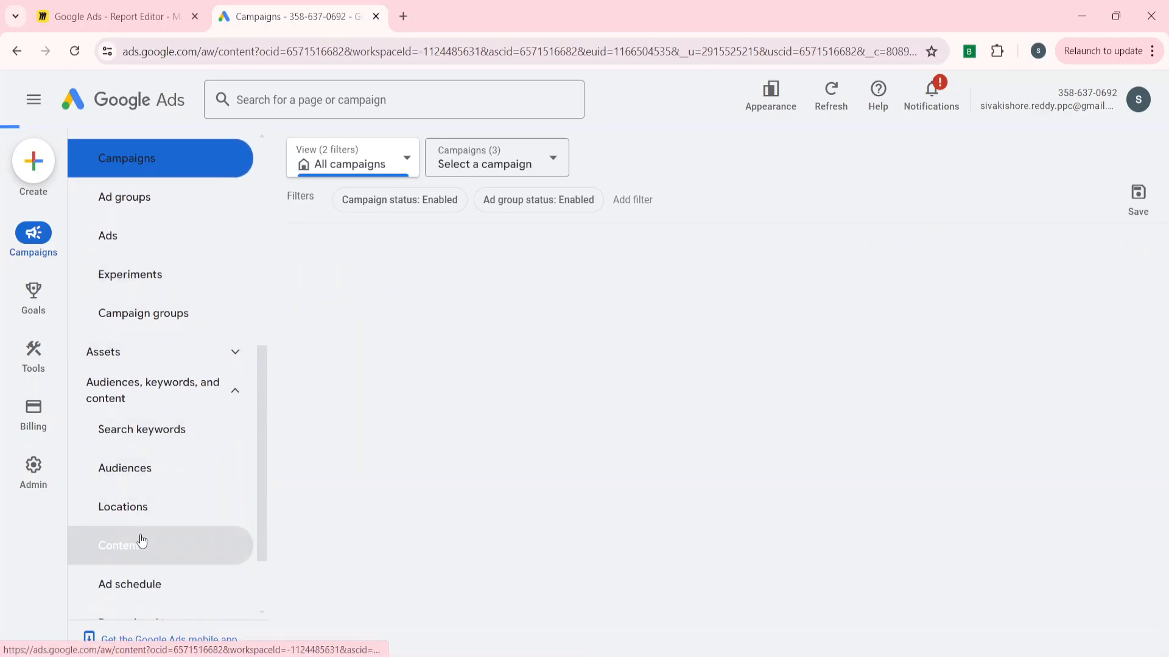
{"action": "left_click", "coordinate": [131, 511]}
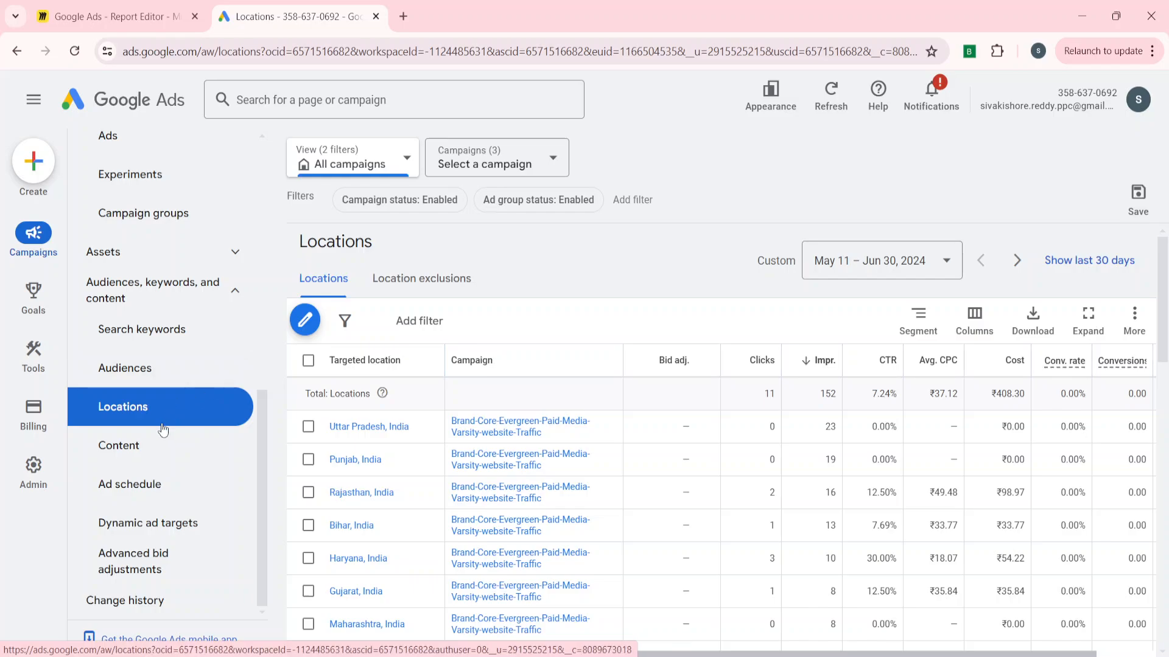
Open the Report editor and browse the template gallery's report categories.
{"action": "scroll", "coordinate": [182, 401], "scroll_direction": "up", "scroll_amount": 6}
{"action": "left_click", "coordinate": [123, 362]}
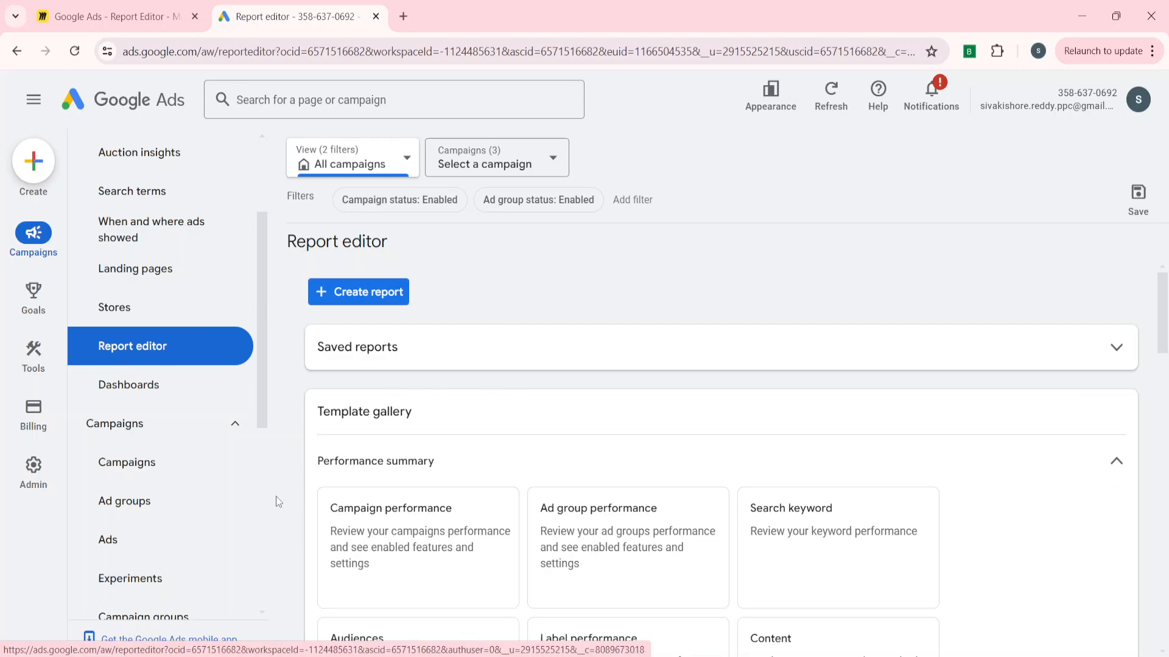
{"action": "scroll", "coordinate": [434, 447], "scroll_direction": "down", "scroll_amount": 3}
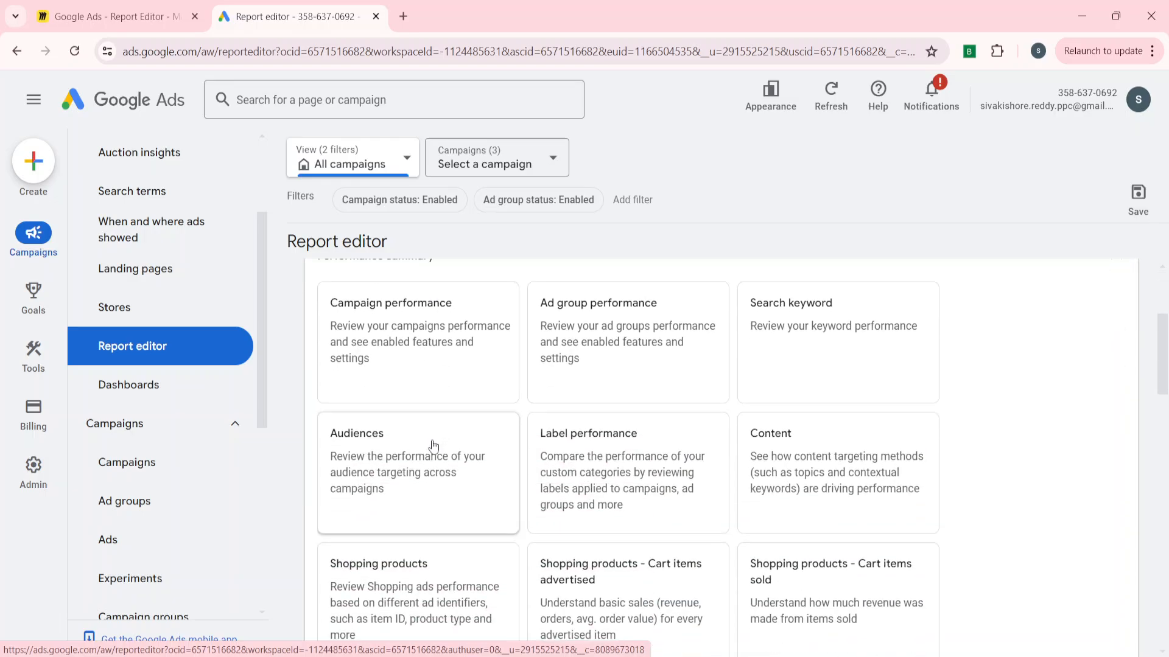
{"action": "scroll", "coordinate": [886, 481], "scroll_direction": "up", "scroll_amount": 3}
{"action": "scroll", "coordinate": [656, 450], "scroll_direction": "down", "scroll_amount": 9}
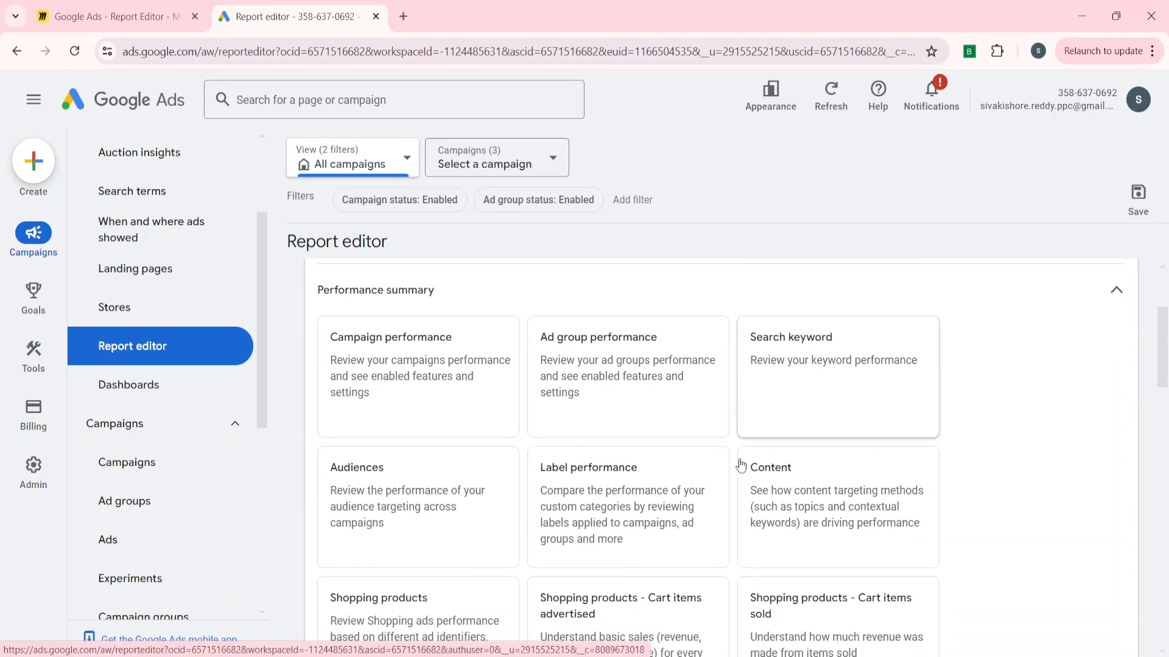
{"action": "scroll", "coordinate": [505, 486], "scroll_direction": "down", "scroll_amount": 5}
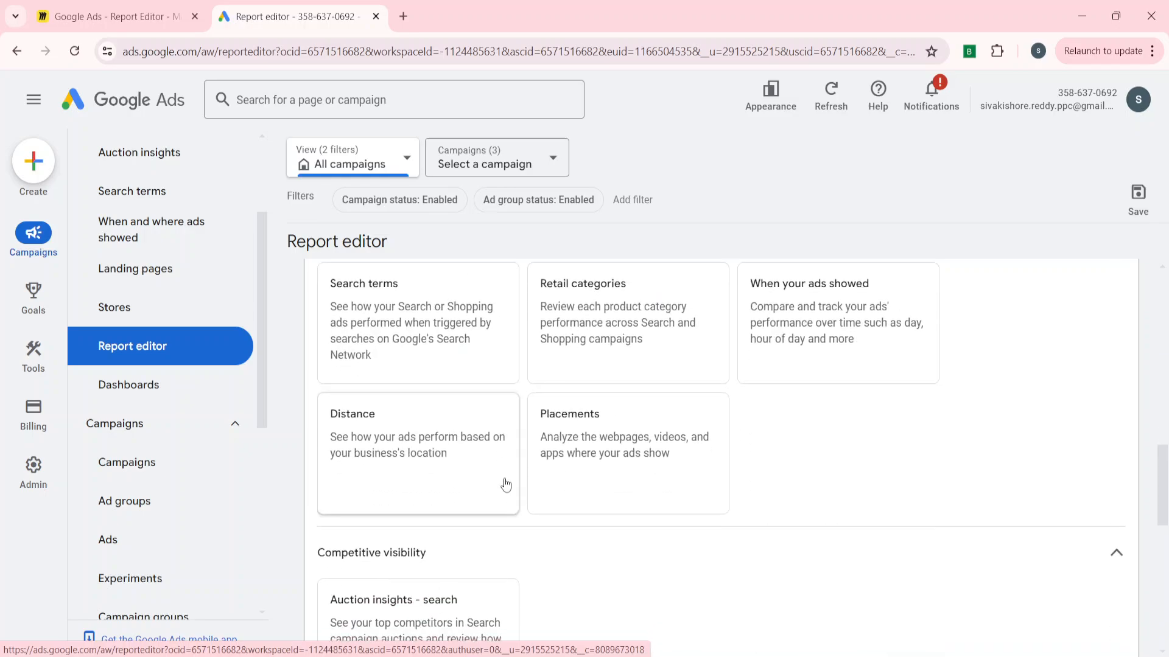
{"action": "scroll", "coordinate": [587, 535], "scroll_direction": "down", "scroll_amount": 5}
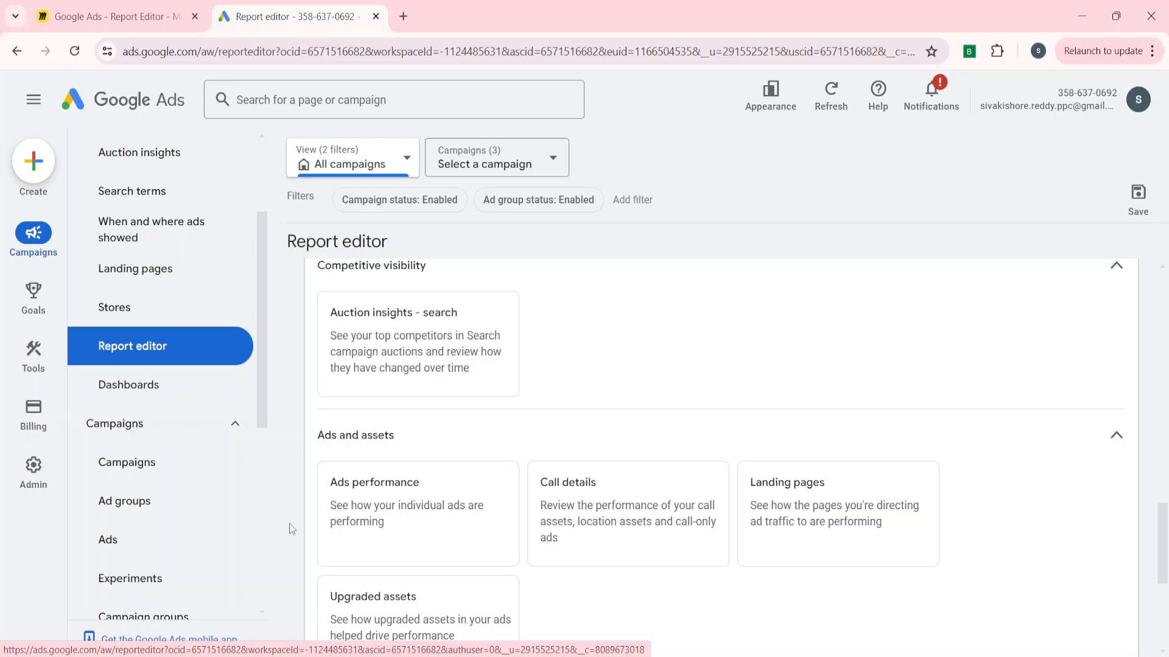
{"action": "scroll", "coordinate": [431, 552], "scroll_direction": "down", "scroll_amount": 5}
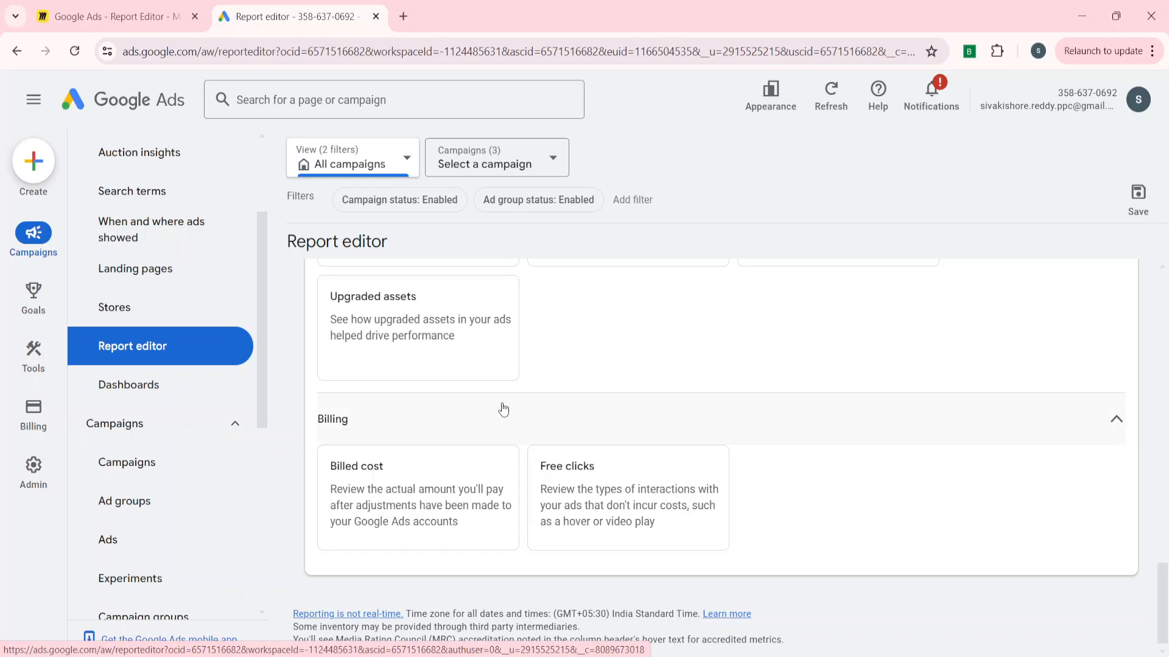
Open the Search keyword template from the gallery, review its report table, and close it.
{"action": "scroll", "coordinate": [503, 407], "scroll_direction": "up", "scroll_amount": 20}
{"action": "scroll", "coordinate": [503, 407], "scroll_direction": "up", "scroll_amount": 3}
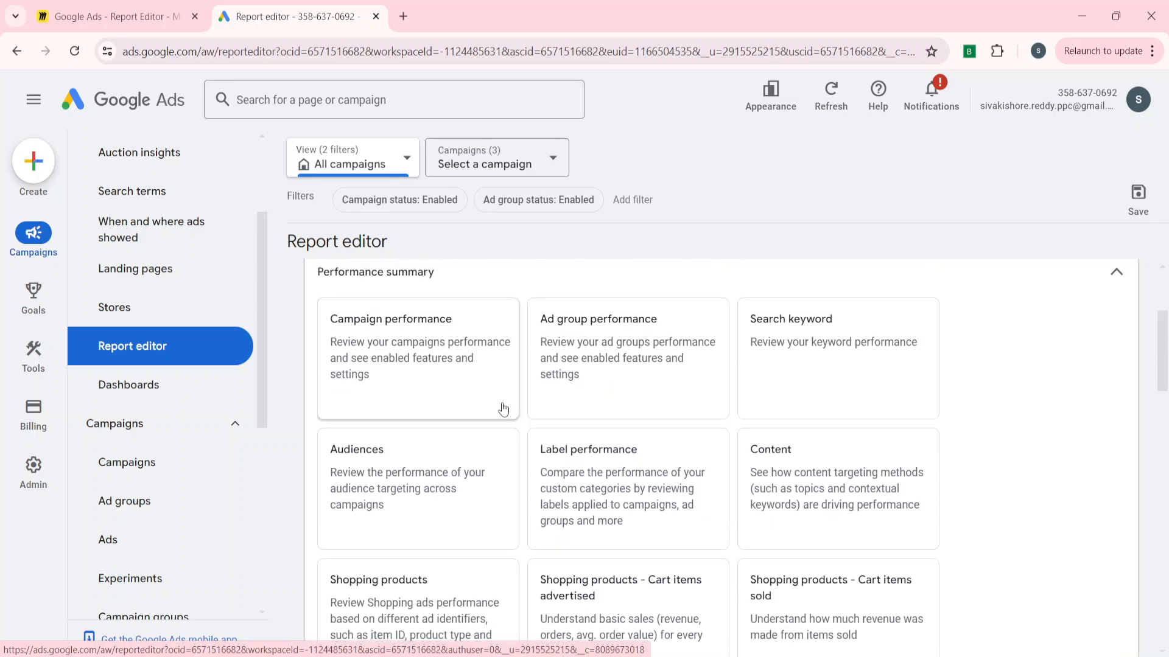
{"action": "scroll", "coordinate": [502, 408], "scroll_direction": "down", "scroll_amount": 2}
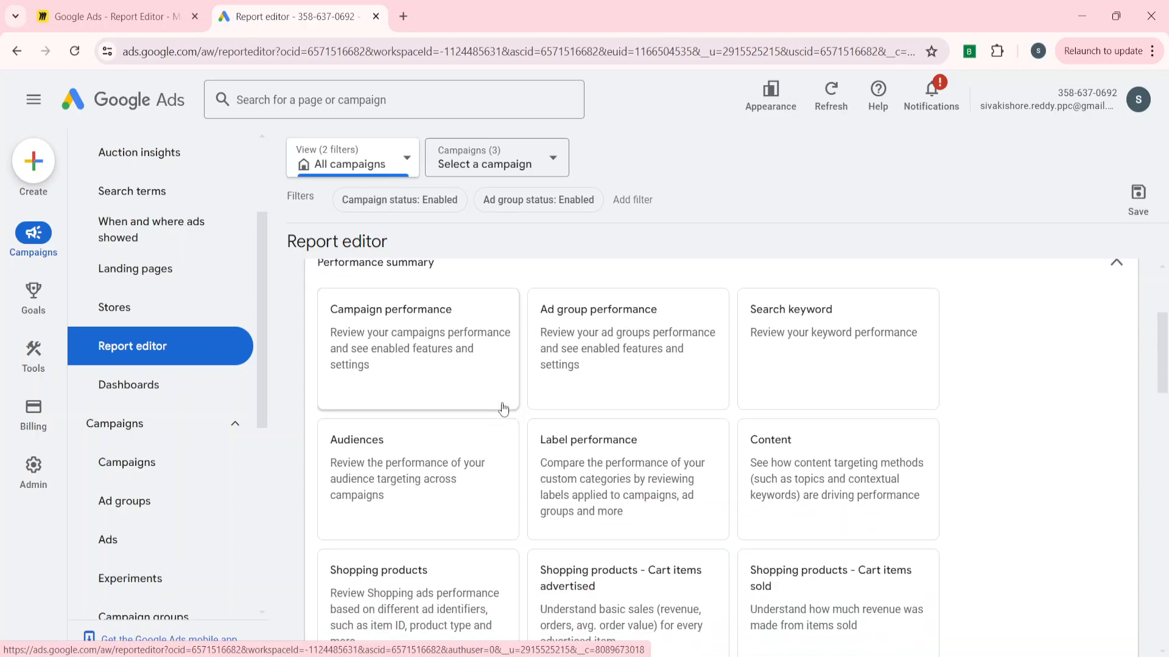
{"action": "scroll", "coordinate": [502, 409], "scroll_direction": "up", "scroll_amount": 2}
{"action": "scroll", "coordinate": [503, 409], "scroll_direction": "down", "scroll_amount": 7}
{"action": "scroll", "coordinate": [404, 568], "scroll_direction": "down", "scroll_amount": 7}
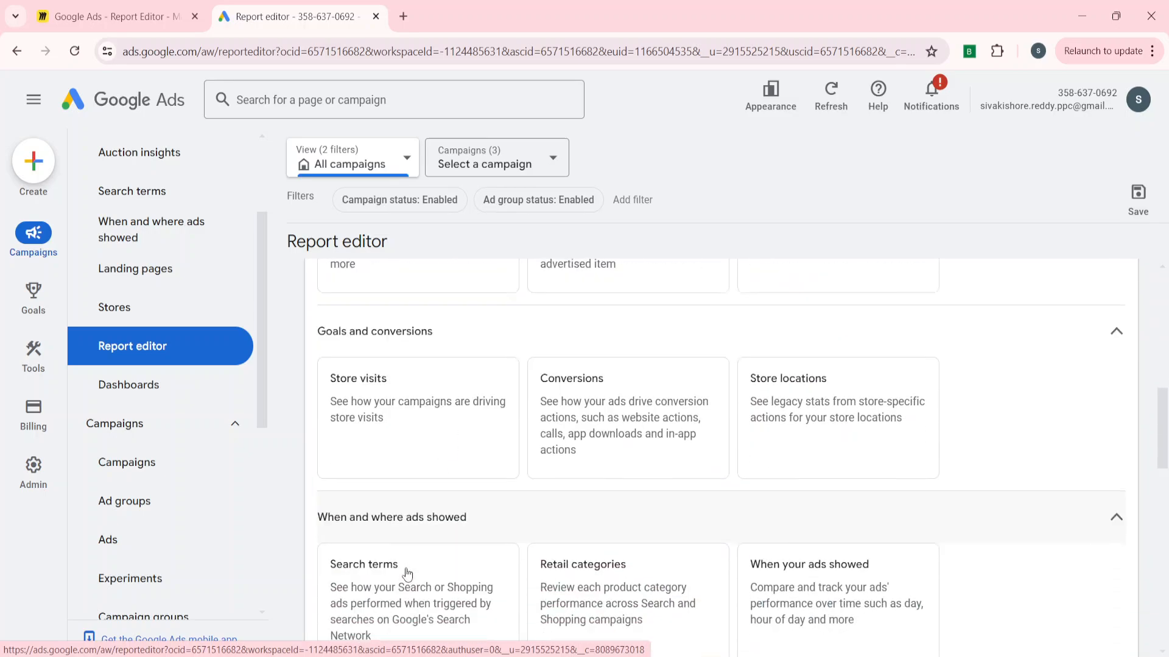
{"action": "scroll", "coordinate": [404, 568], "scroll_direction": "up", "scroll_amount": 12}
{"action": "scroll", "coordinate": [406, 572], "scroll_direction": "up", "scroll_amount": 2}
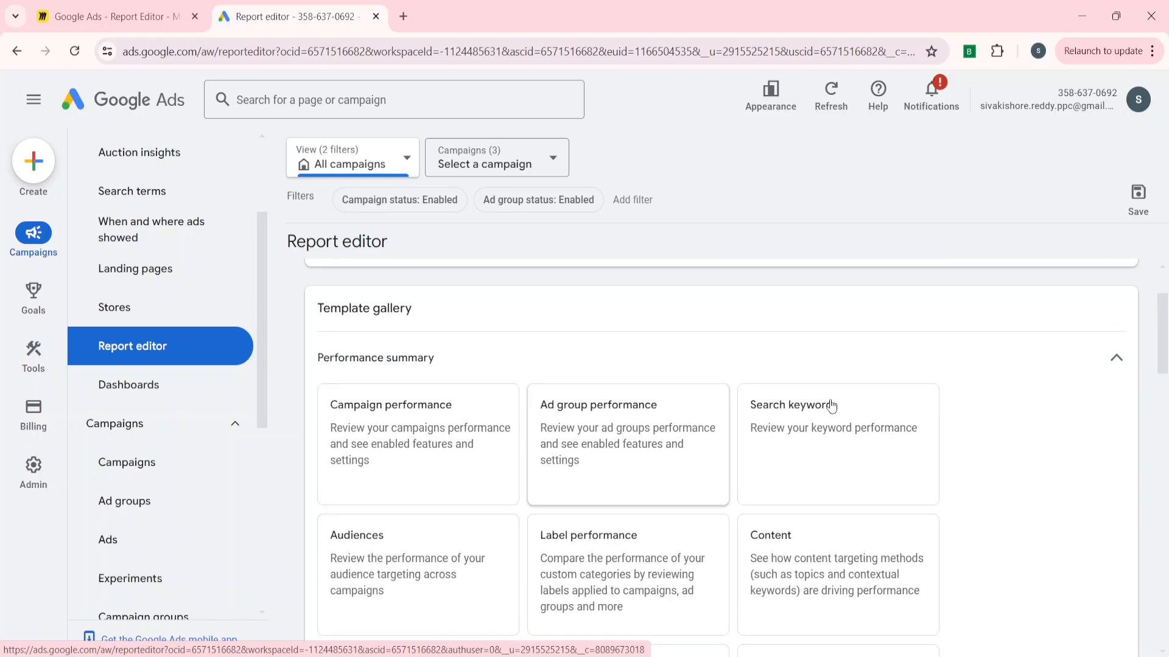
{"action": "left_click", "coordinate": [814, 431]}
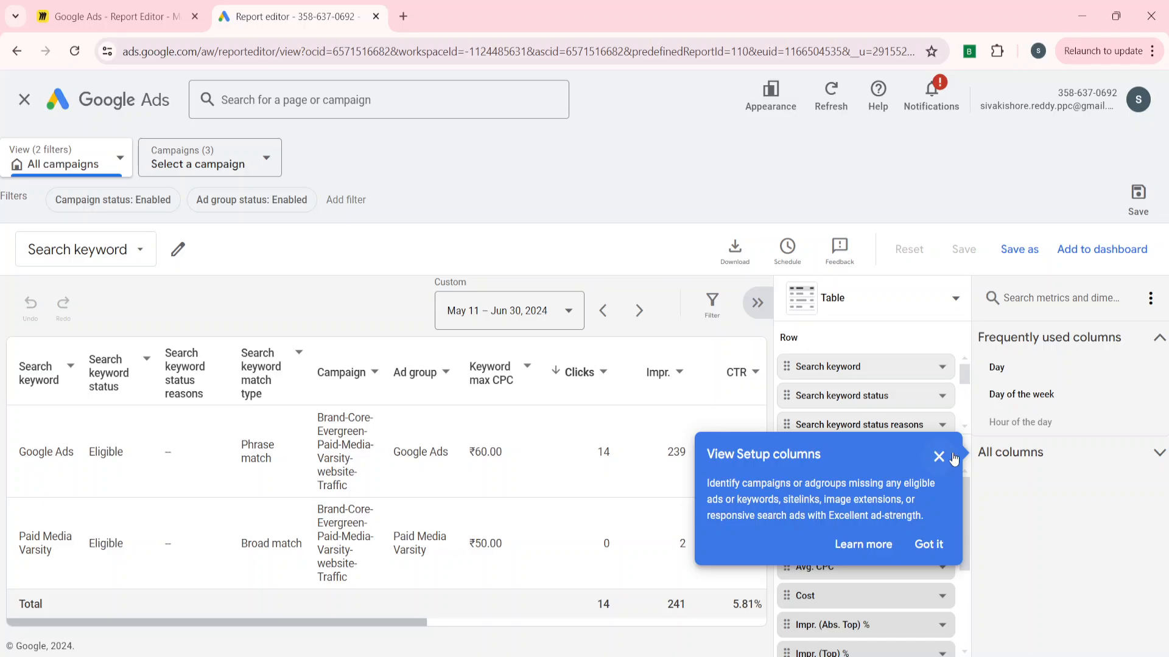
{"action": "left_click", "coordinate": [939, 457]}
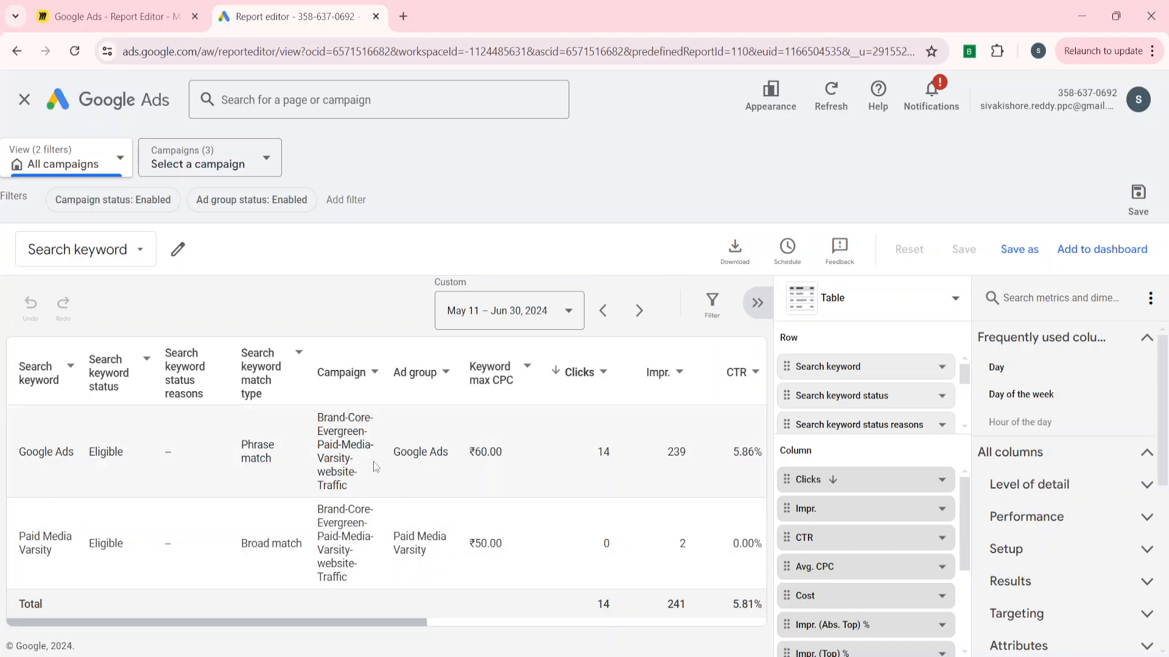
{"action": "scroll", "coordinate": [490, 504], "scroll_direction": "right", "scroll_amount": 5}
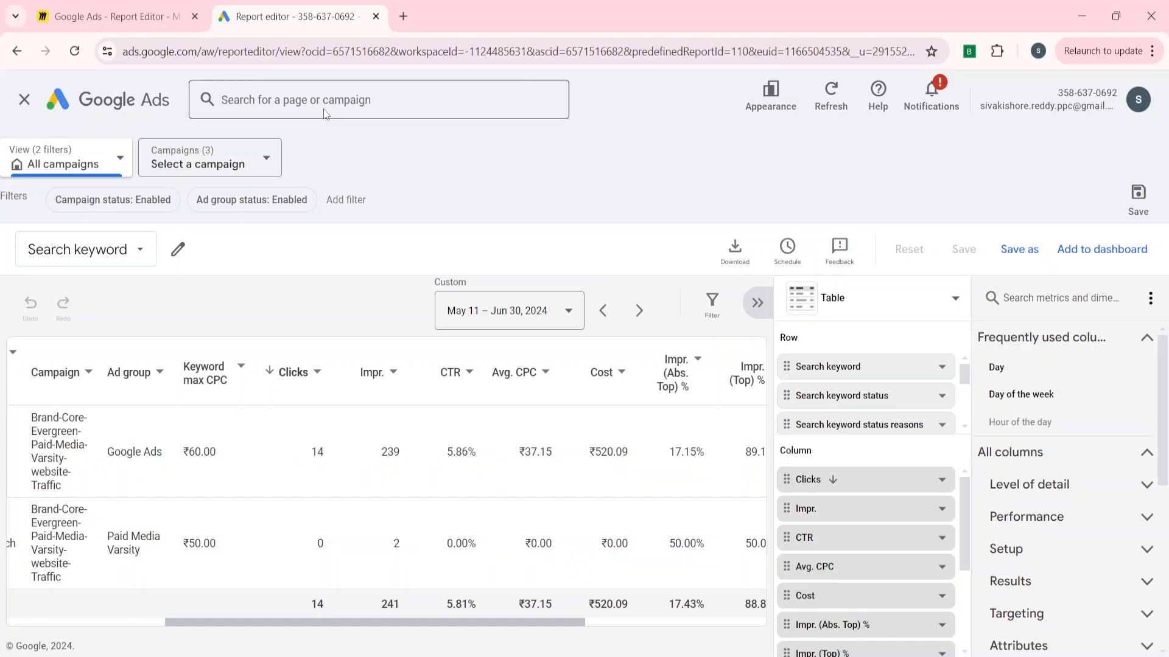
{"action": "left_click", "coordinate": [37, 110]}
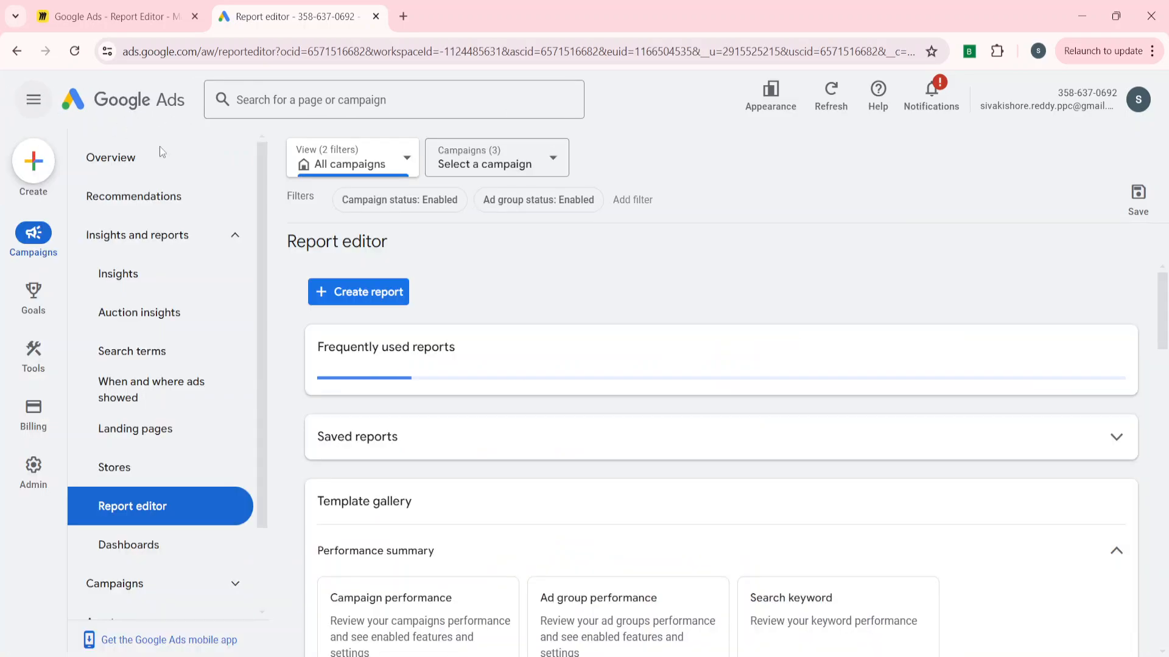
{"action": "scroll", "coordinate": [347, 525], "scroll_direction": "down", "scroll_amount": 5}
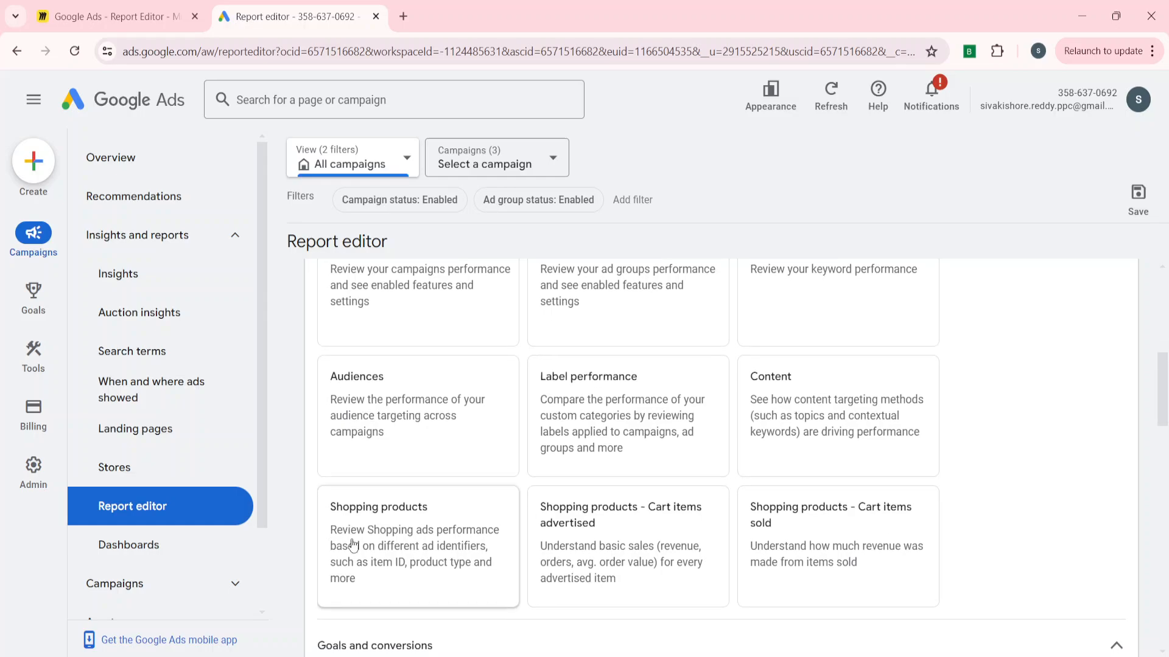
{"action": "scroll", "coordinate": [319, 491], "scroll_direction": "up", "scroll_amount": 5}
{"action": "scroll", "coordinate": [319, 491], "scroll_direction": "up", "scroll_amount": 3}
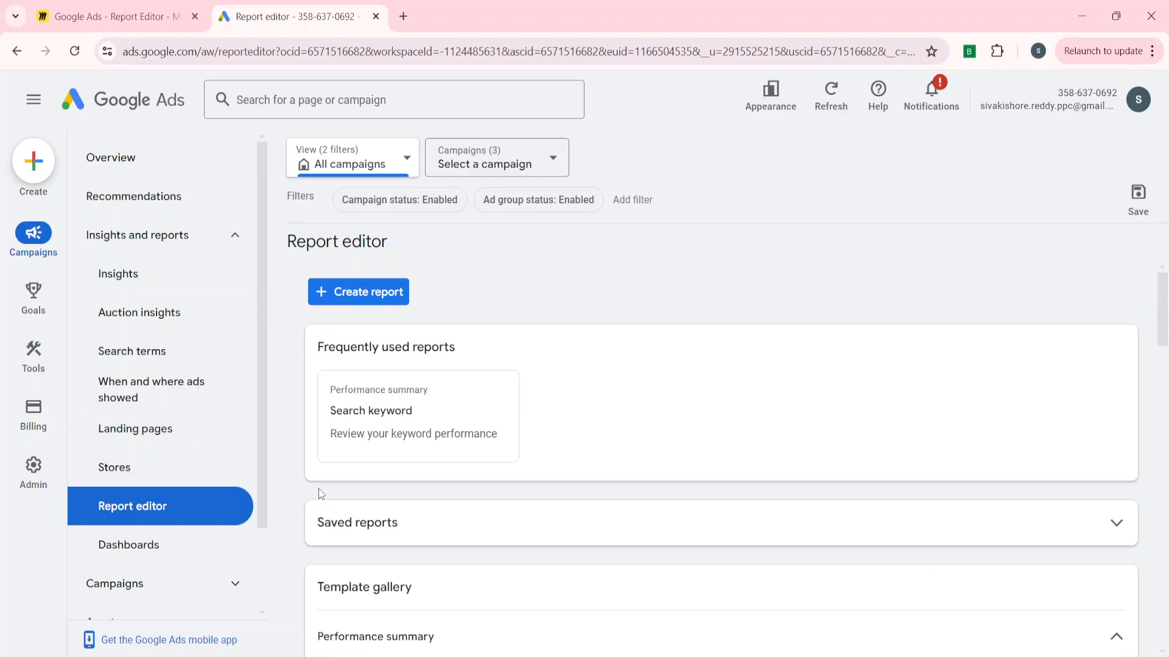
{"action": "left_click", "coordinate": [345, 294]}
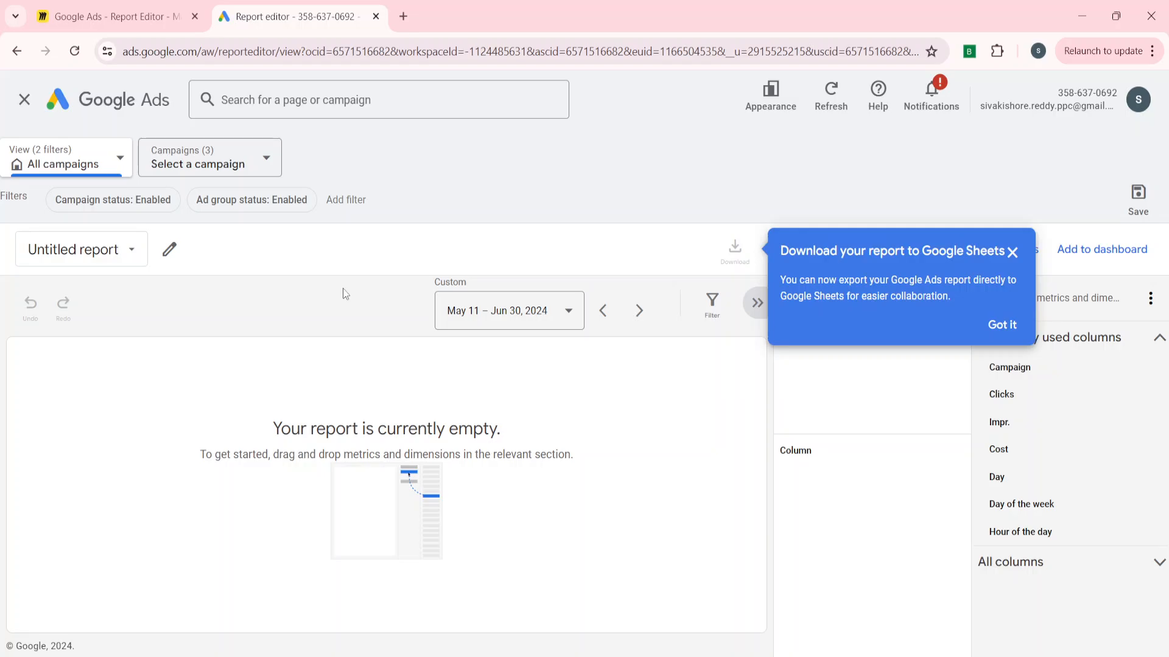
{"action": "left_click", "coordinate": [1010, 332]}
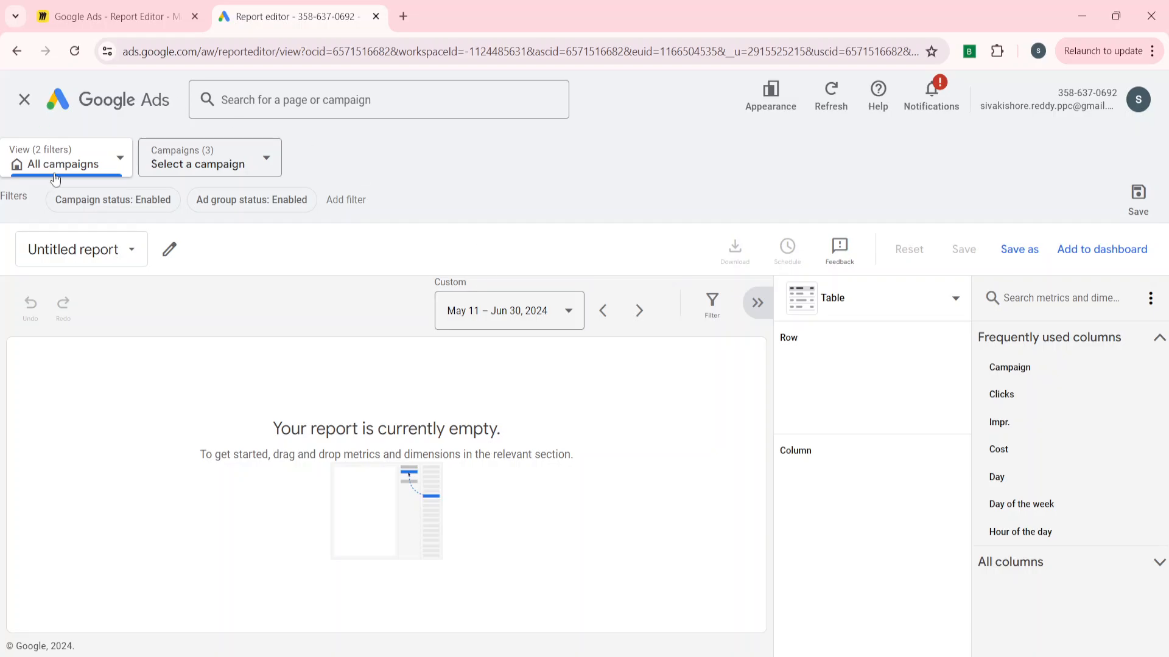
{"action": "left_click", "coordinate": [25, 108]}
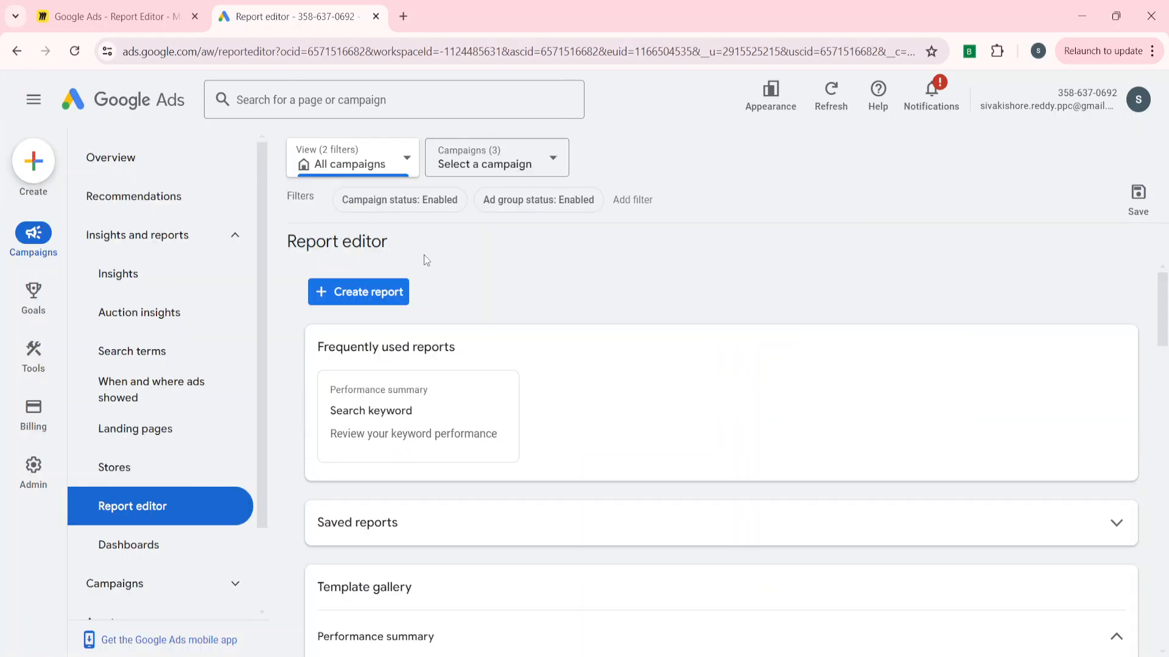
Create a new report and add Campaign and Day as its row dimensions.
{"action": "left_click", "coordinate": [349, 295]}
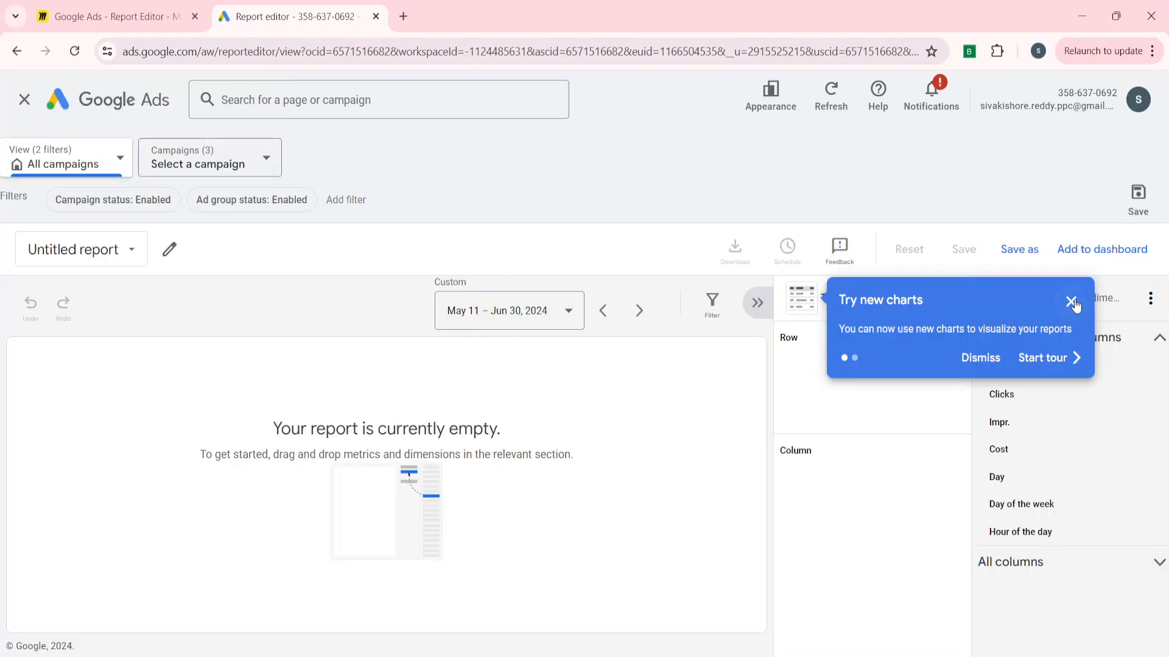
{"action": "left_click", "coordinate": [1071, 303]}
{"action": "left_click", "coordinate": [615, 411]}
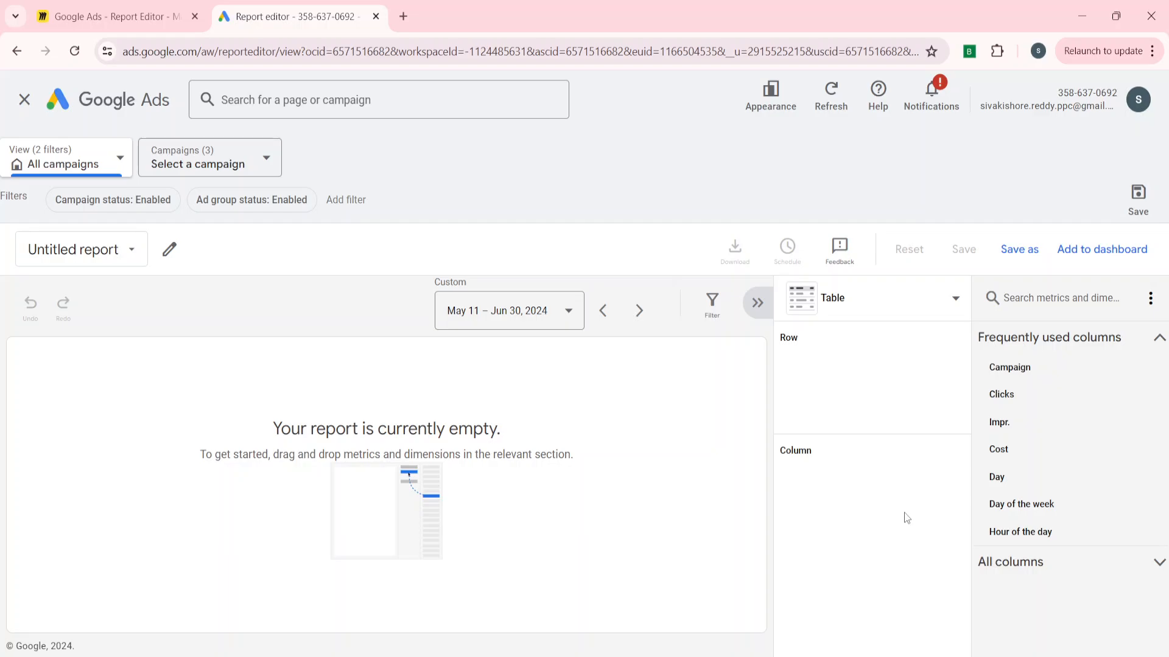
{"action": "left_click_drag", "start_coordinate": [1050, 368], "coordinate": [874, 367]}
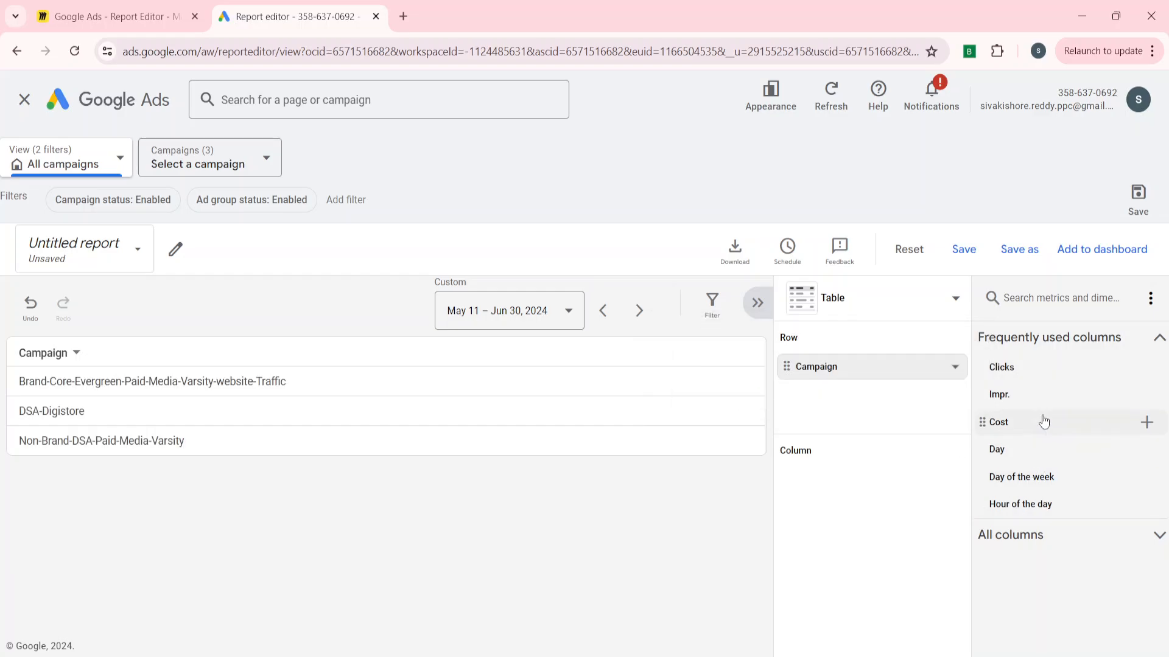
{"action": "left_click_drag", "start_coordinate": [1011, 452], "coordinate": [1017, 457]}
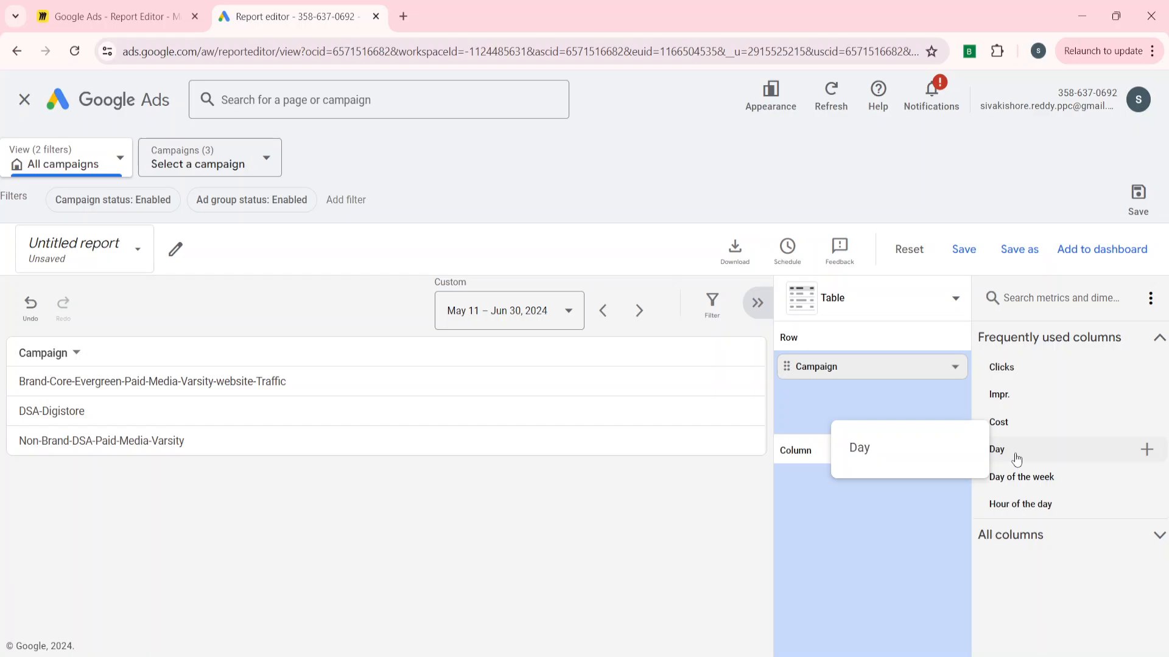
{"action": "left_click_drag", "start_coordinate": [1017, 457], "coordinate": [815, 362]}
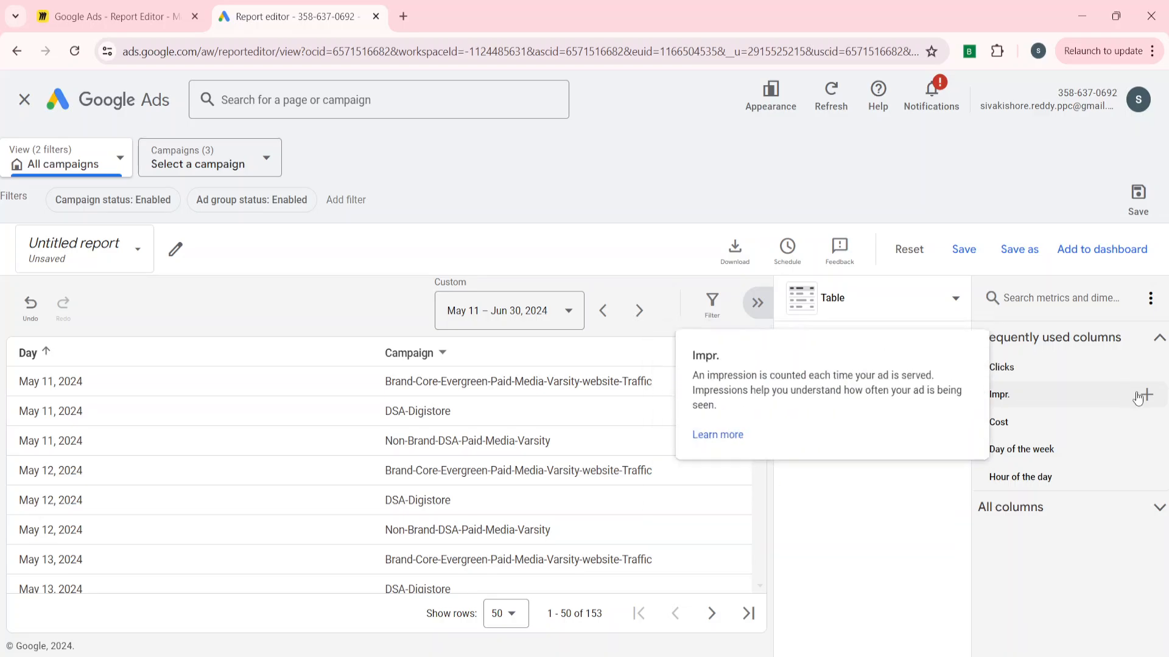
Add Impr., Clicks and Cost as the report's columns.
{"action": "left_click", "coordinate": [1145, 394]}
{"action": "left_click", "coordinate": [1147, 368]}
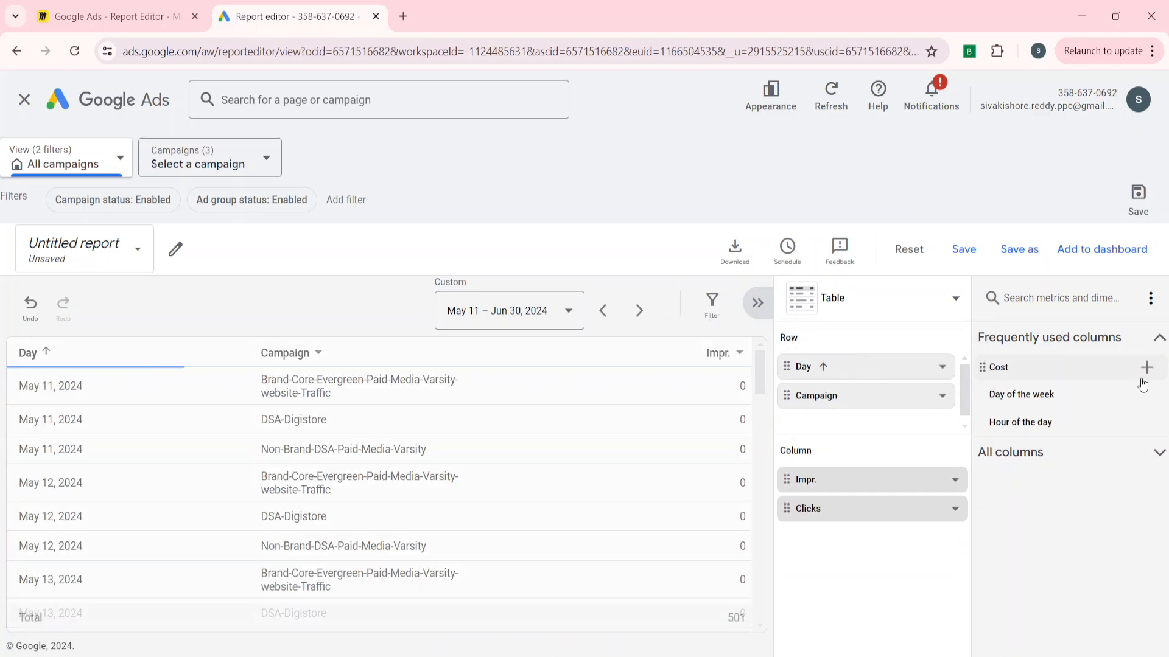
{"action": "left_click", "coordinate": [1149, 373]}
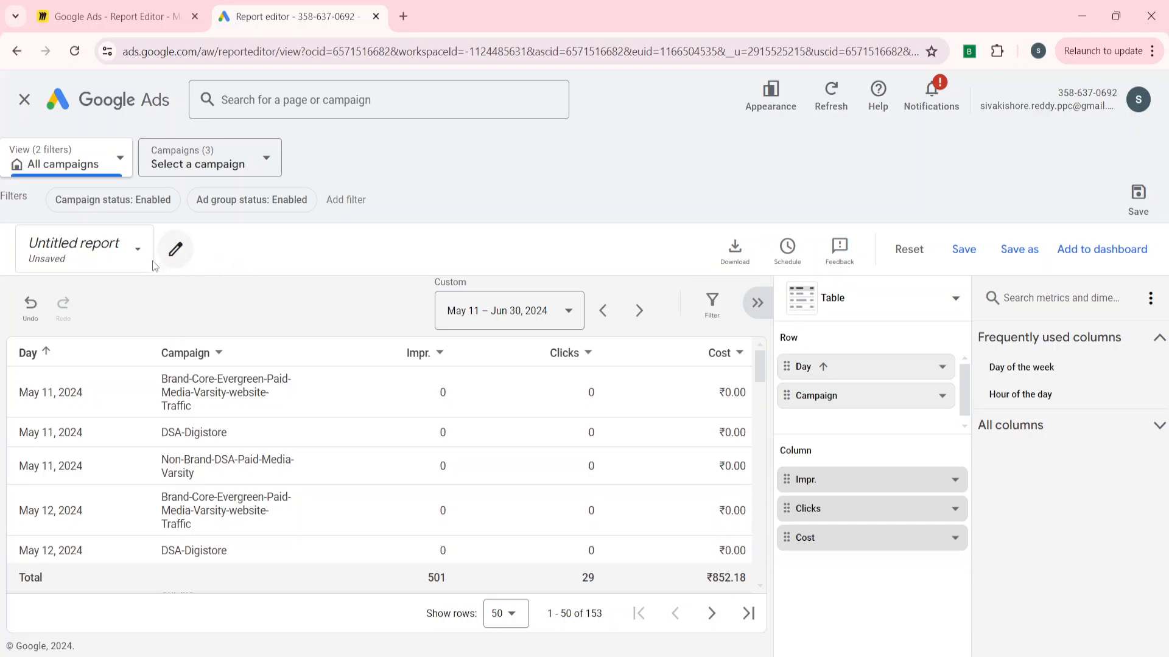
Apply a Campaign type filter set to Performance Max to the report, then remove it.
{"action": "left_click", "coordinate": [122, 208]}
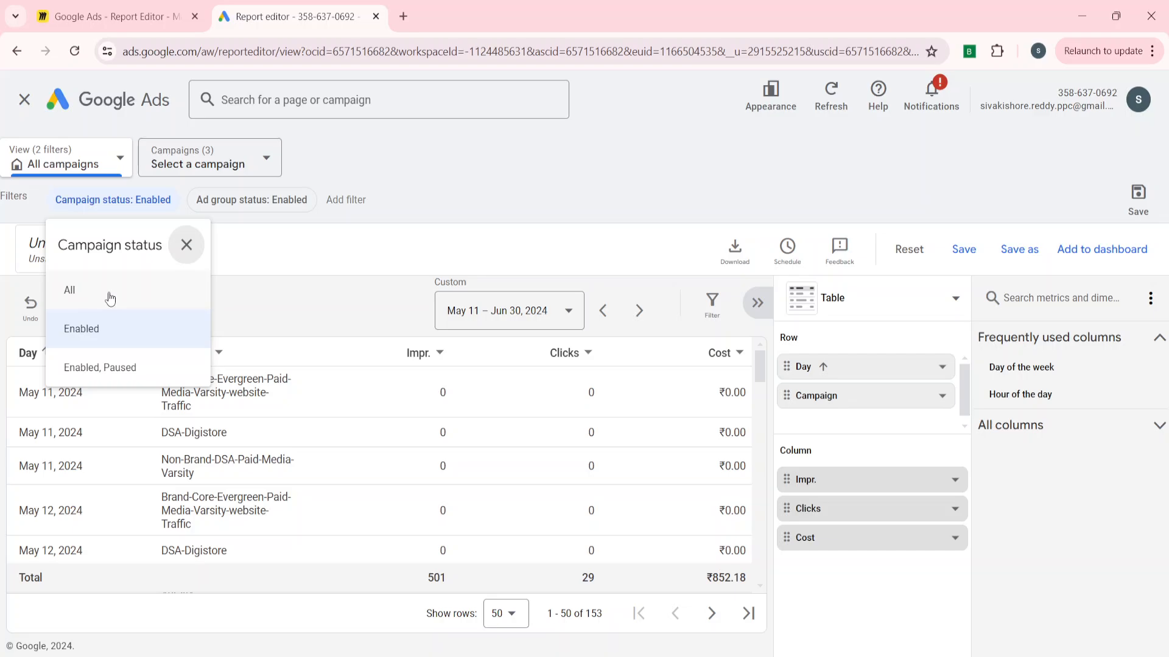
{"action": "left_click", "coordinate": [247, 284]}
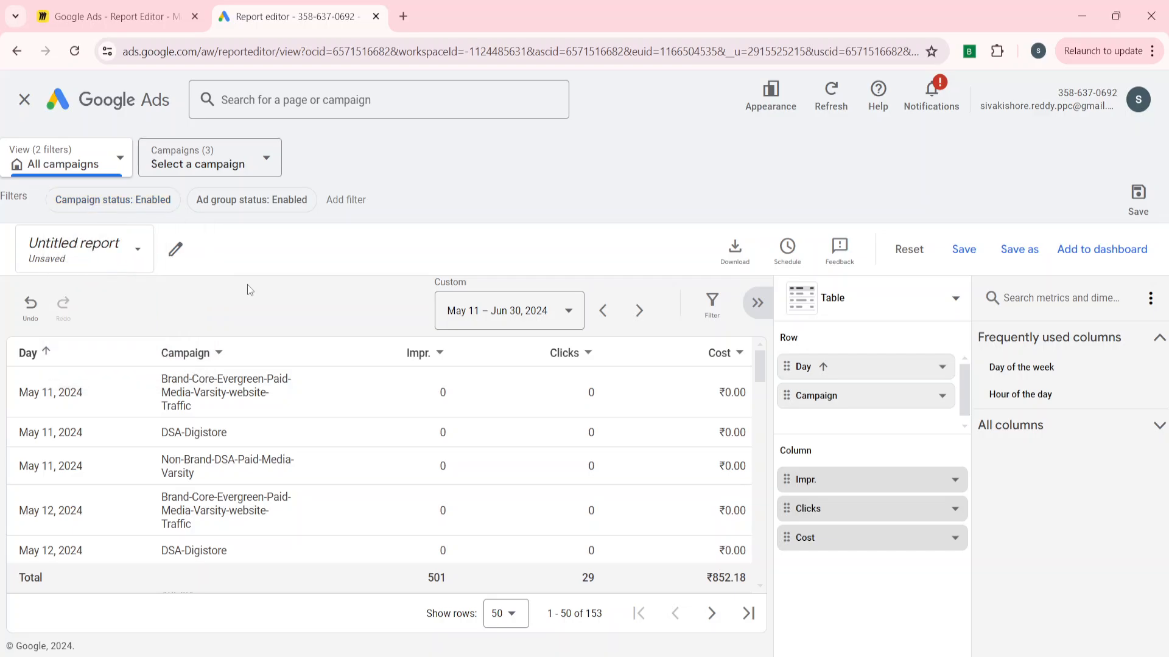
{"action": "left_click", "coordinate": [349, 199]}
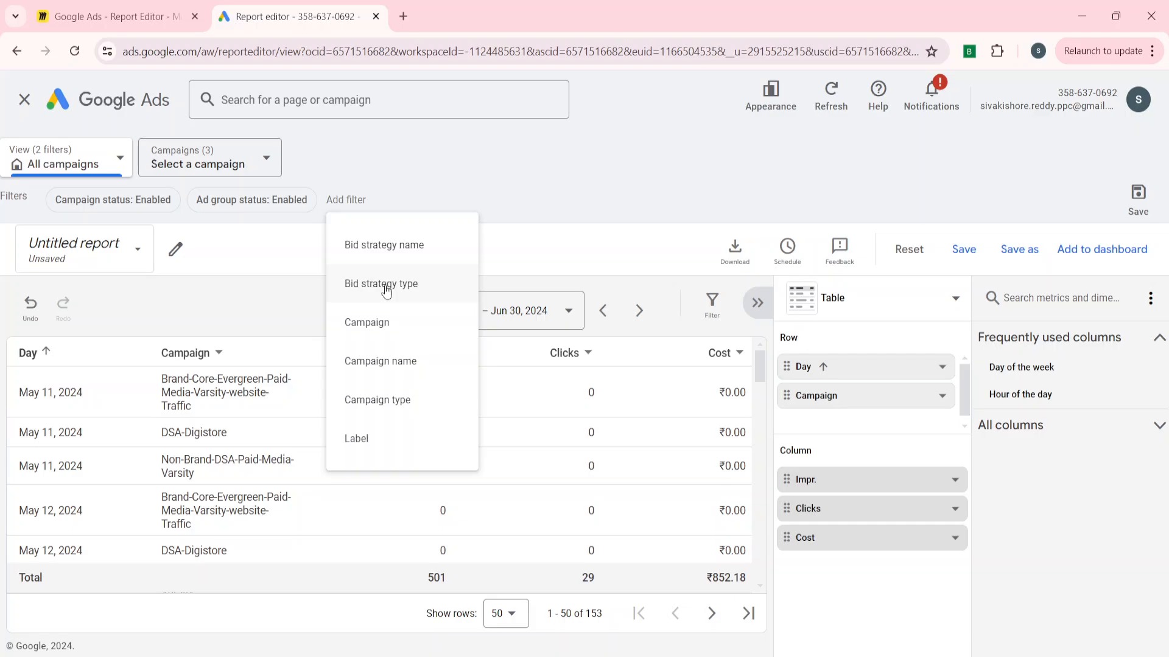
{"action": "left_click", "coordinate": [378, 400]}
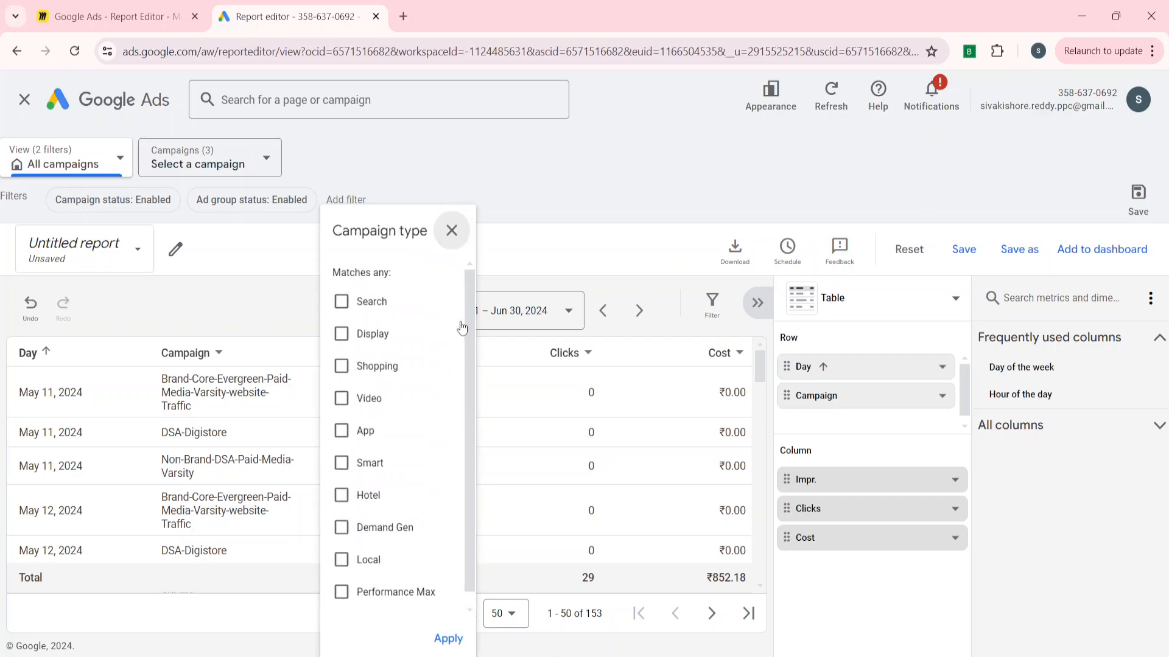
{"action": "left_click", "coordinate": [346, 304]}
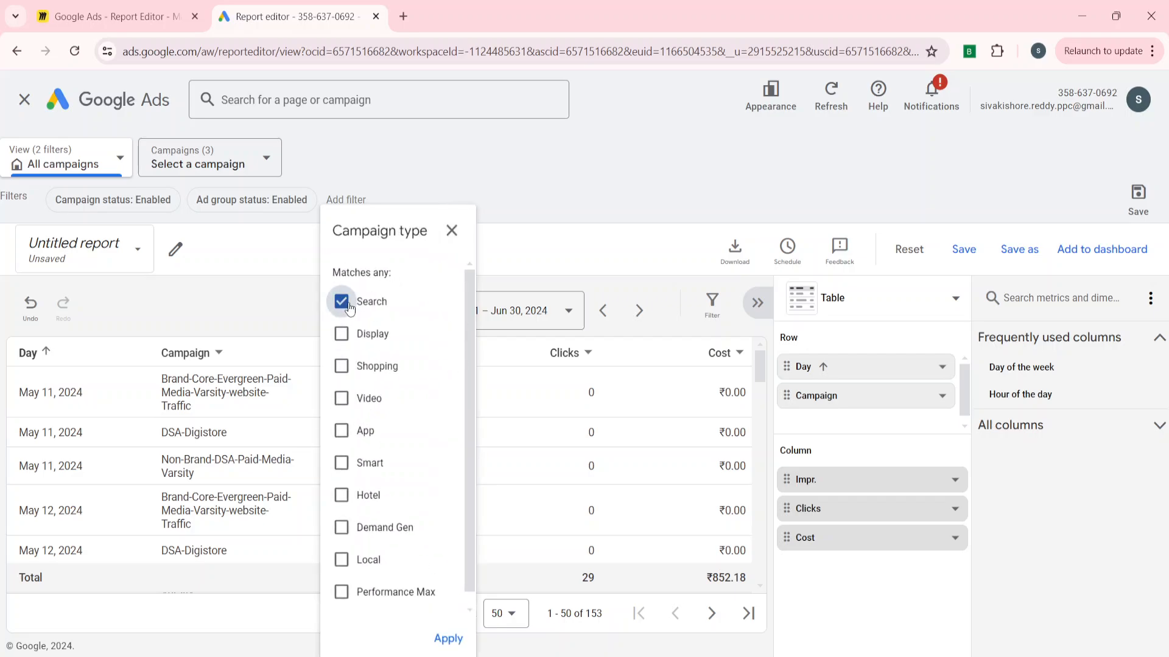
{"action": "left_click", "coordinate": [349, 306]}
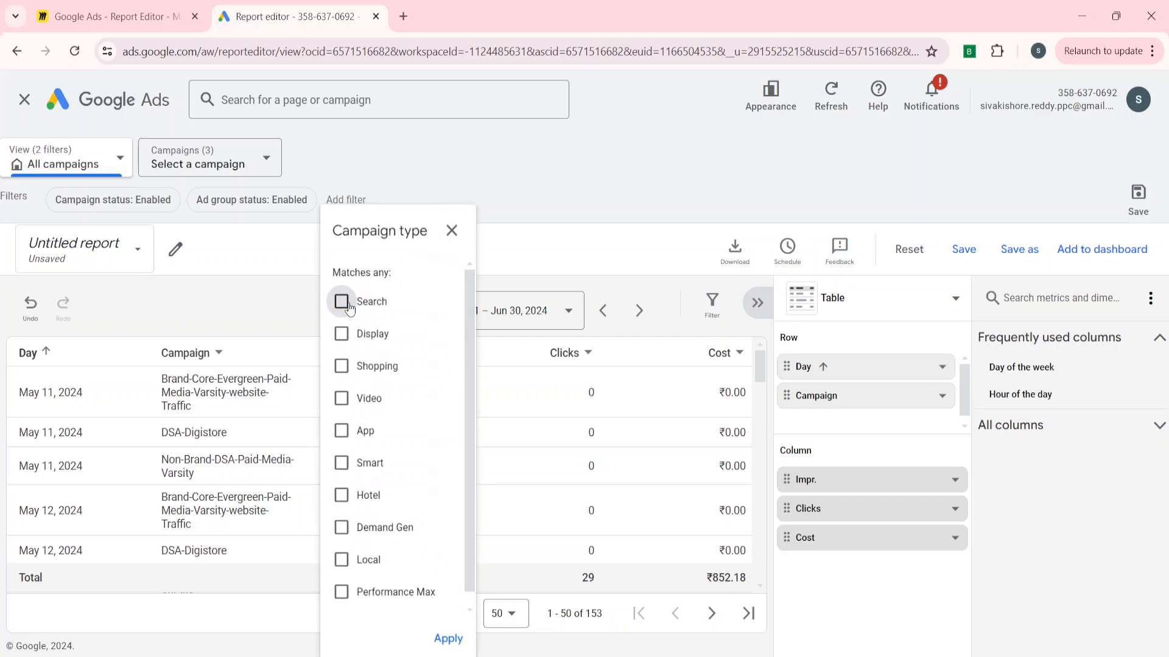
{"action": "left_click", "coordinate": [340, 594]}
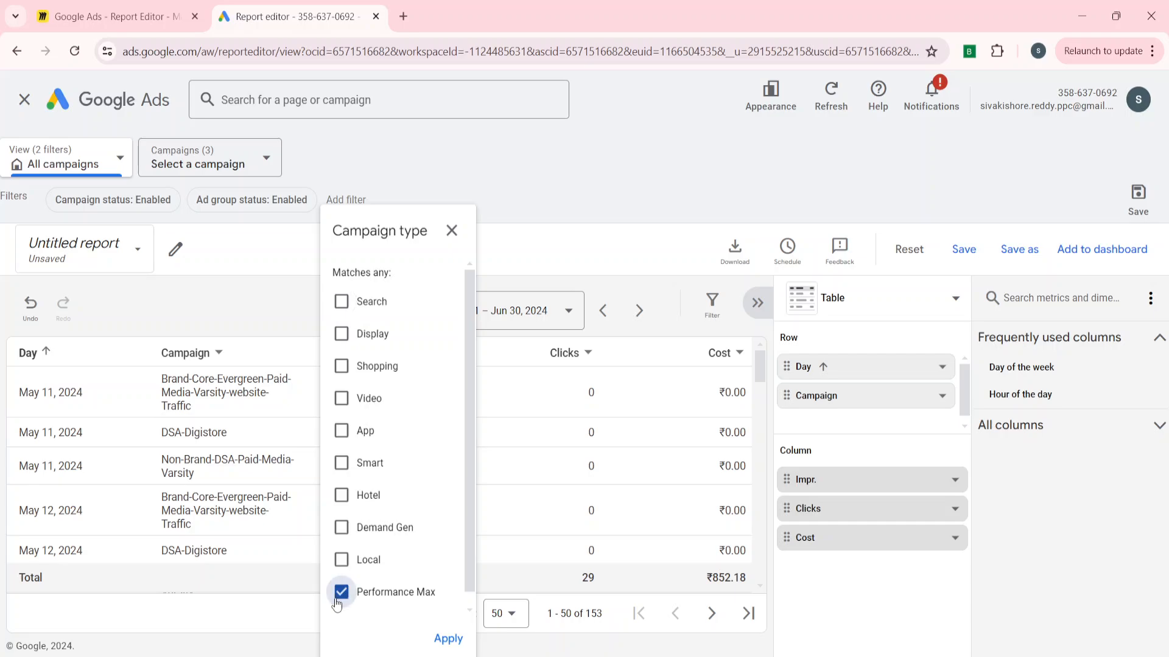
{"action": "left_click", "coordinate": [448, 639]}
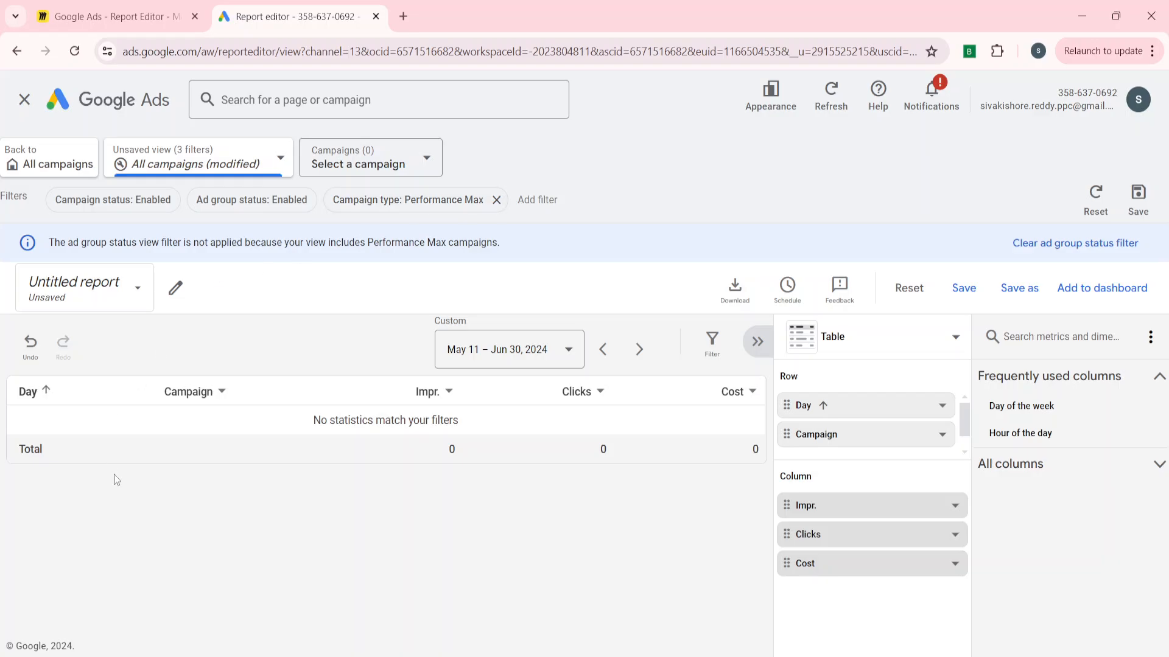
{"action": "left_click", "coordinate": [497, 201]}
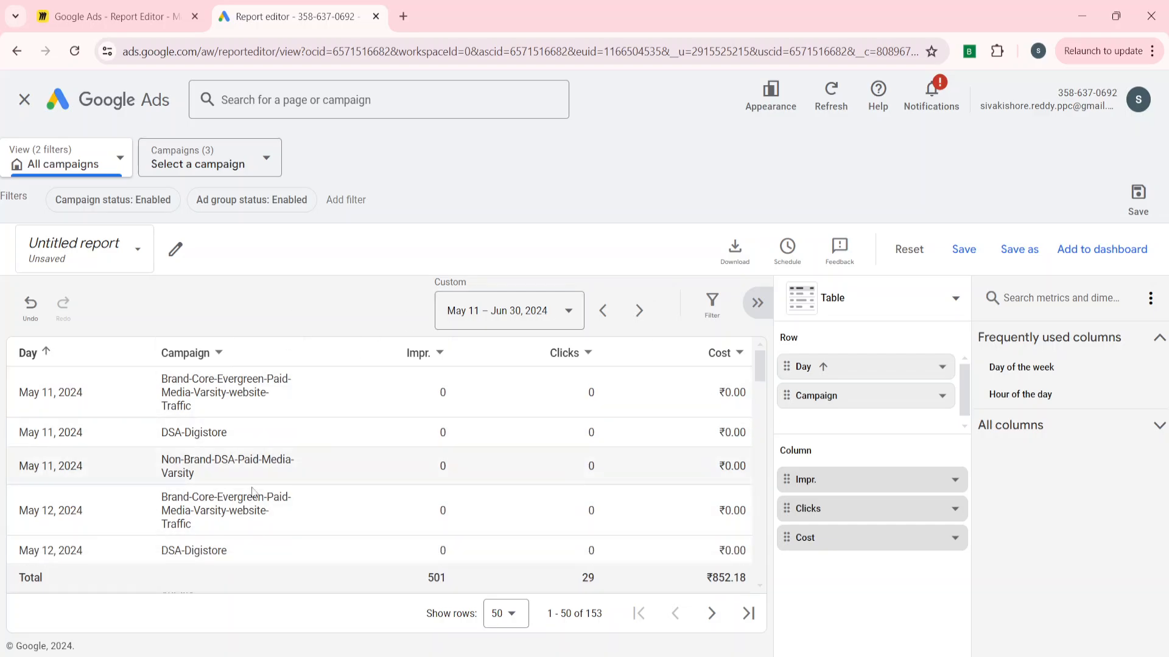
Set the report's date range to All time.
{"action": "scroll", "coordinate": [253, 475], "scroll_direction": "down", "scroll_amount": 3}
{"action": "scroll", "coordinate": [226, 487], "scroll_direction": "up", "scroll_amount": 3}
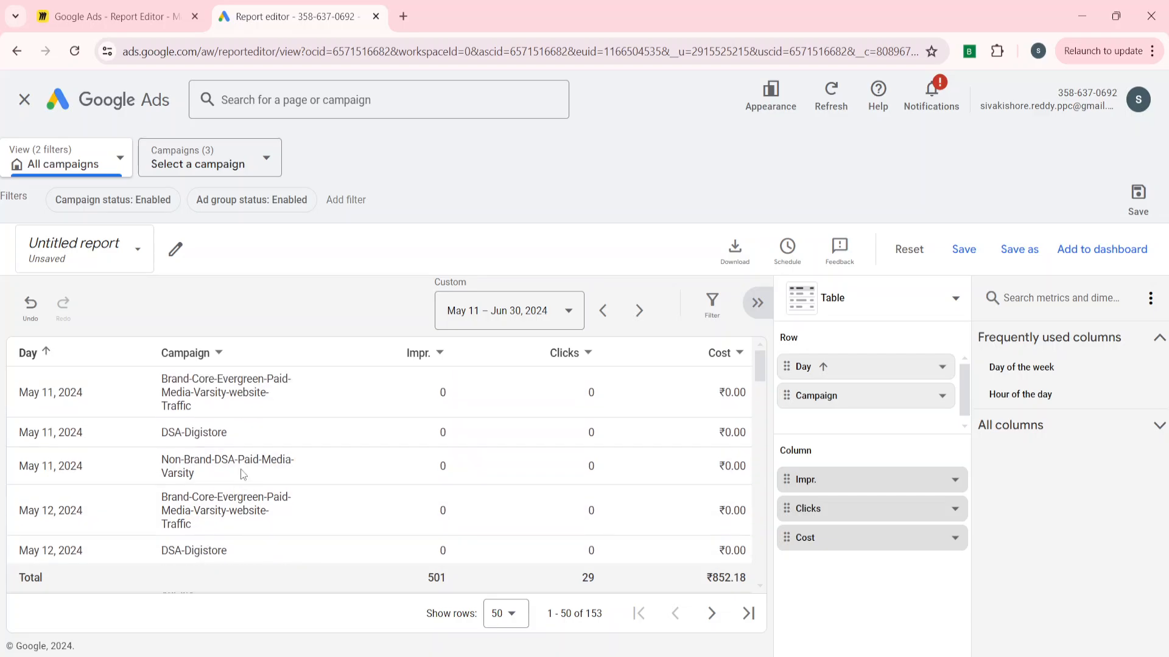
{"action": "left_click", "coordinate": [489, 313]}
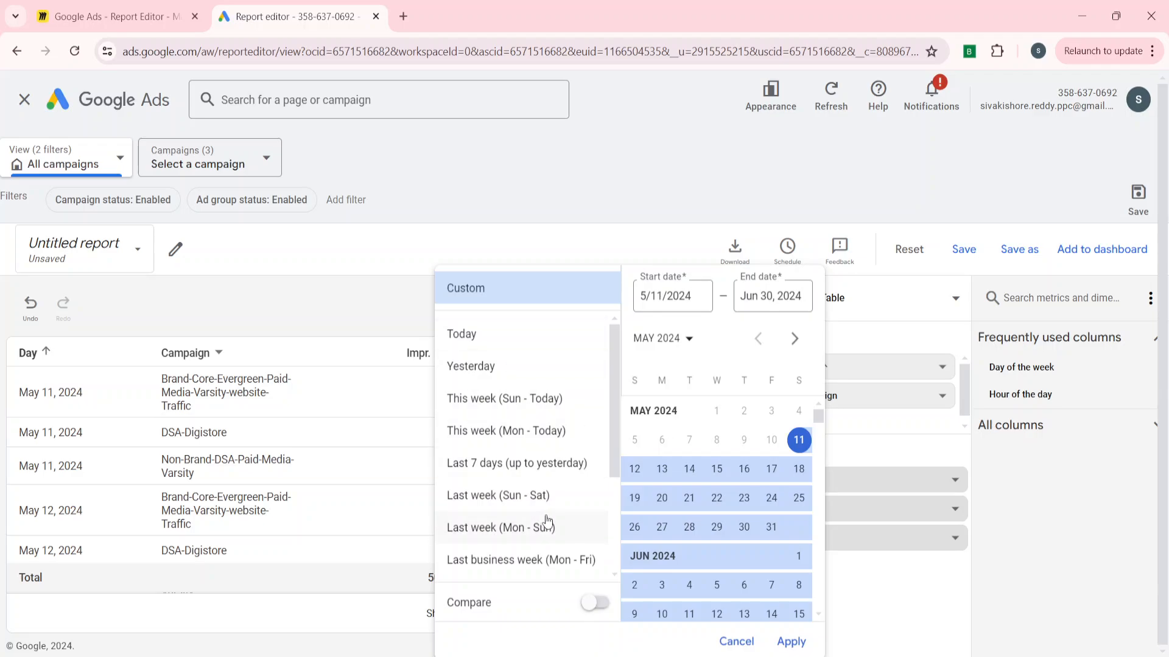
{"action": "scroll", "coordinate": [548, 521], "scroll_direction": "down", "scroll_amount": 3}
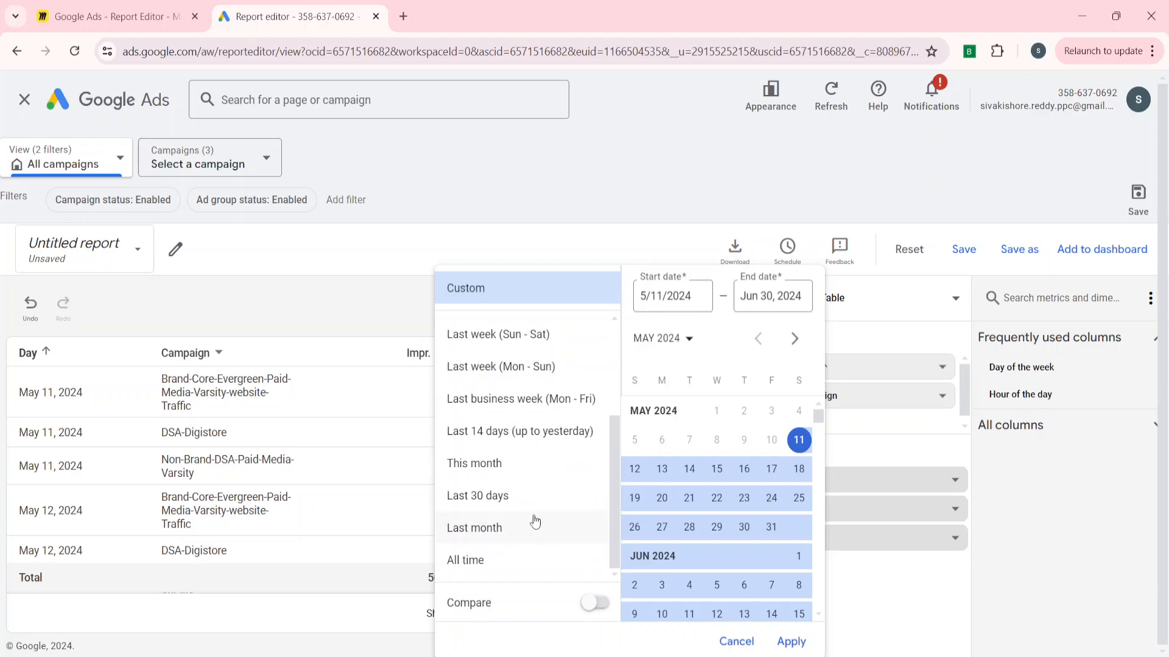
{"action": "left_click", "coordinate": [475, 560]}
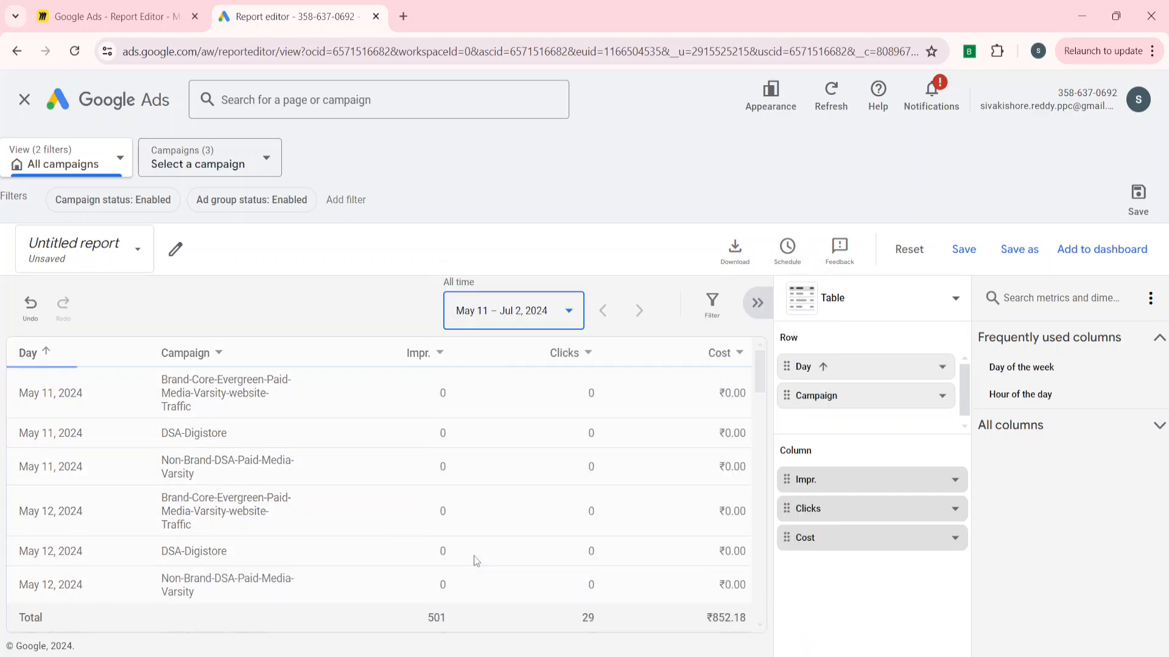
Browse the list of available report filter fields without adding one.
{"action": "scroll", "coordinate": [356, 491], "scroll_direction": "down", "scroll_amount": 10}
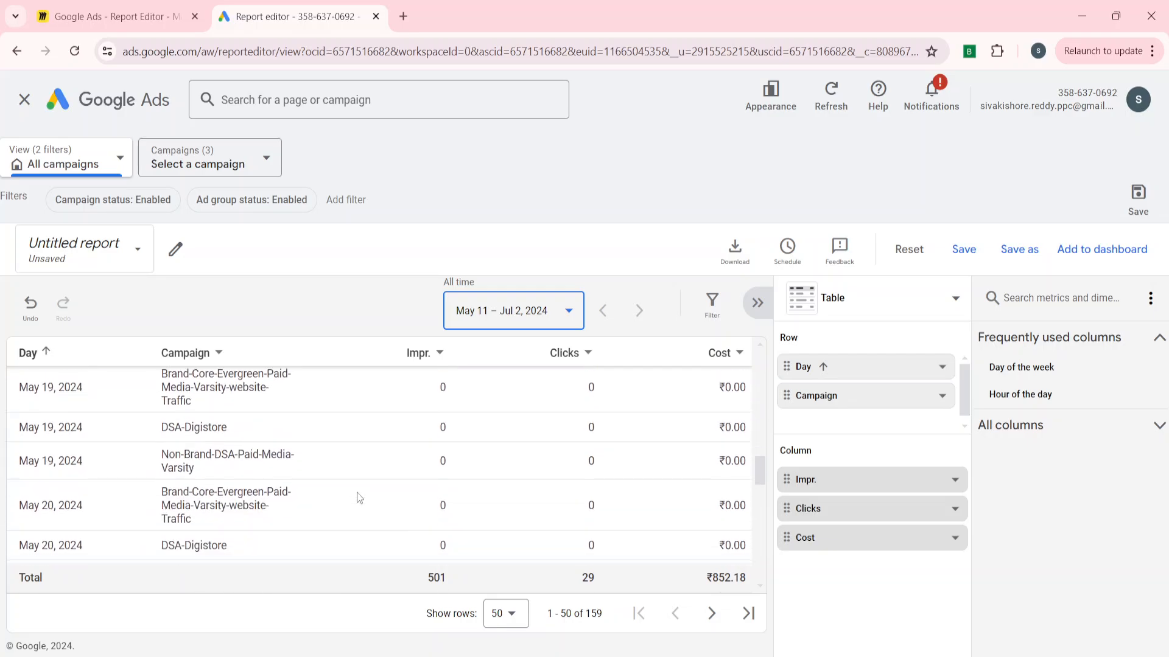
{"action": "scroll", "coordinate": [357, 491], "scroll_direction": "up", "scroll_amount": 10}
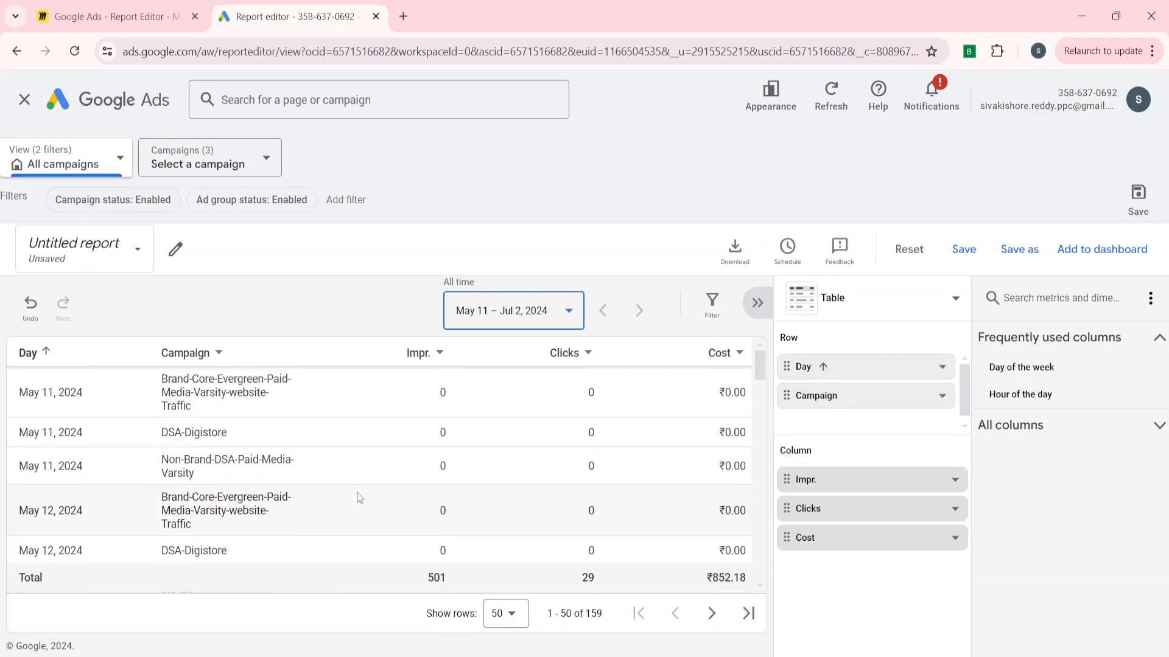
{"action": "left_click", "coordinate": [712, 308]}
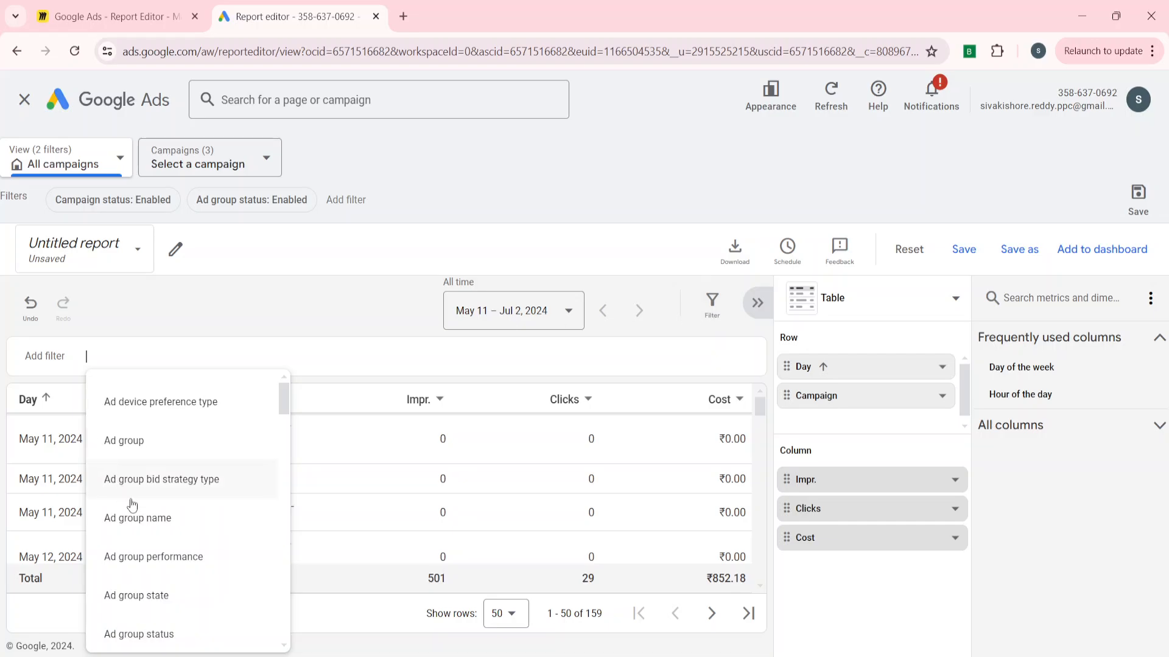
{"action": "scroll", "coordinate": [141, 541], "scroll_direction": "down", "scroll_amount": 3}
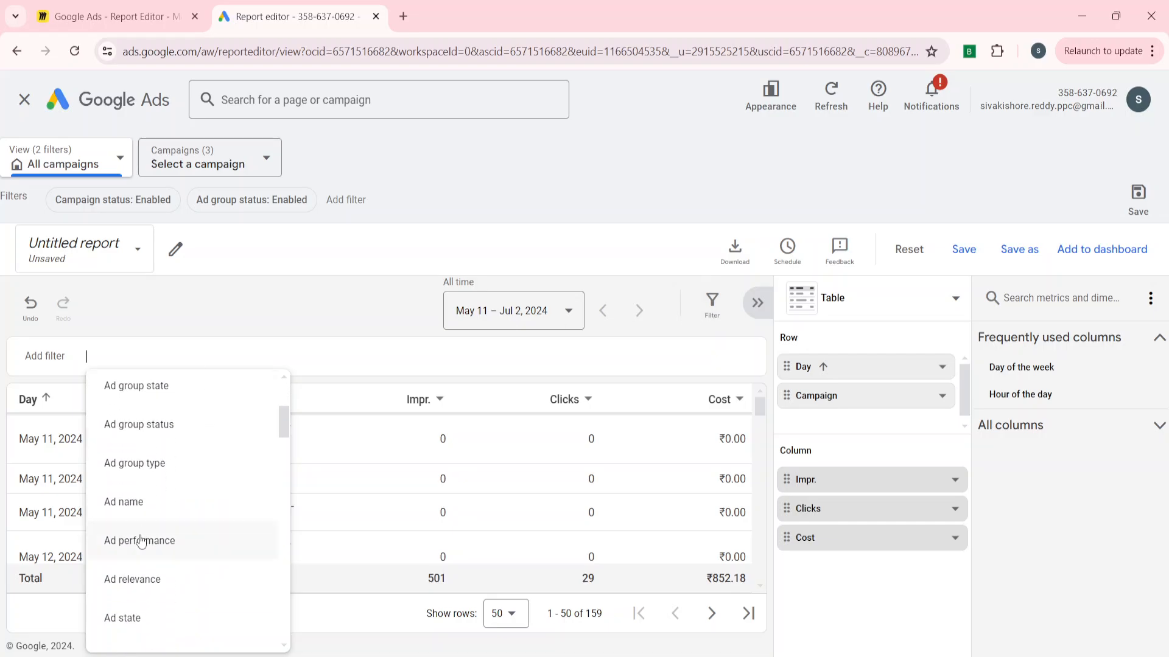
{"action": "scroll", "coordinate": [141, 541], "scroll_direction": "down", "scroll_amount": 3}
{"action": "scroll", "coordinate": [141, 542], "scroll_direction": "up", "scroll_amount": 4}
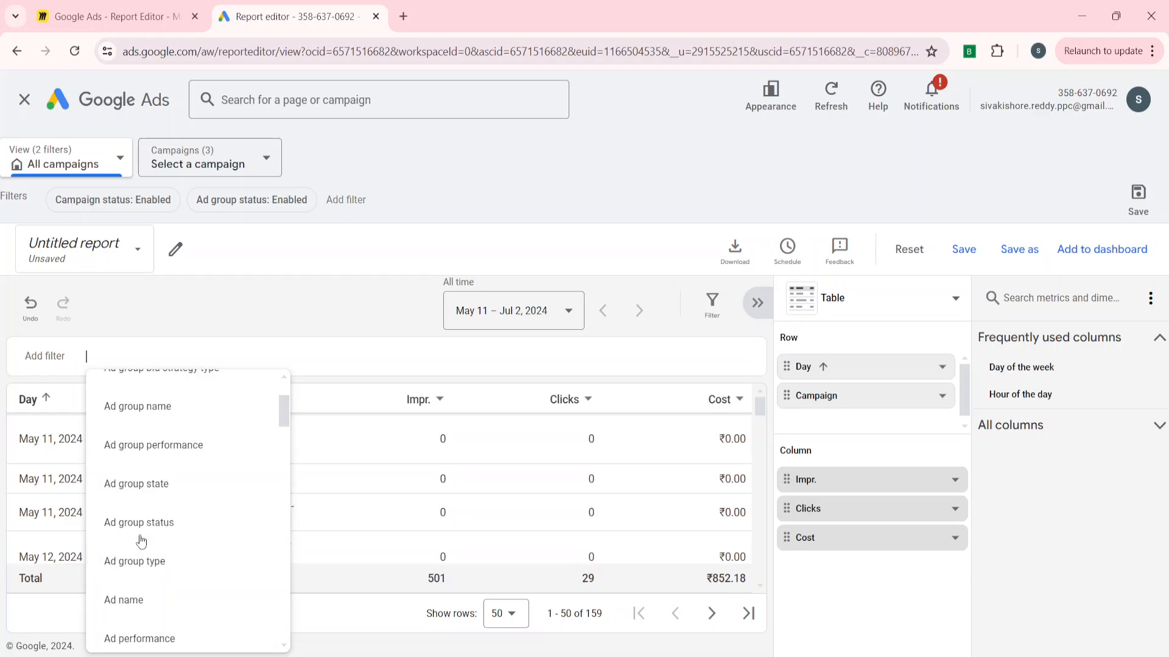
{"action": "scroll", "coordinate": [156, 371], "scroll_direction": "up", "scroll_amount": 2}
{"action": "scroll", "coordinate": [146, 622], "scroll_direction": "down", "scroll_amount": 6}
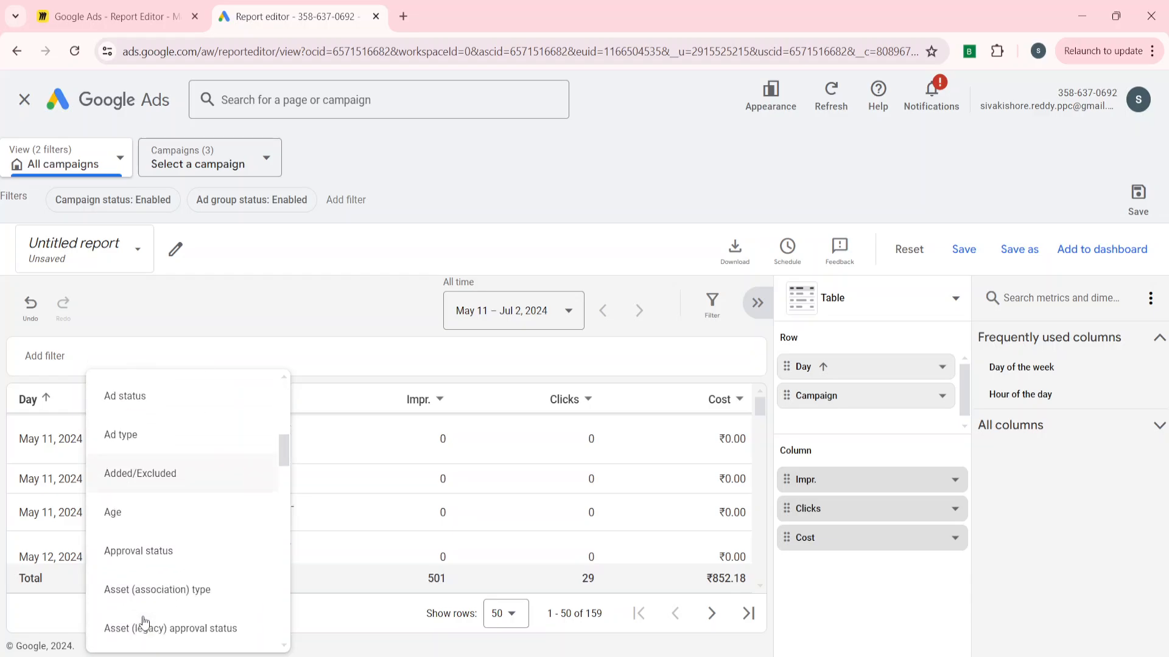
{"action": "scroll", "coordinate": [144, 622], "scroll_direction": "down", "scroll_amount": 12}
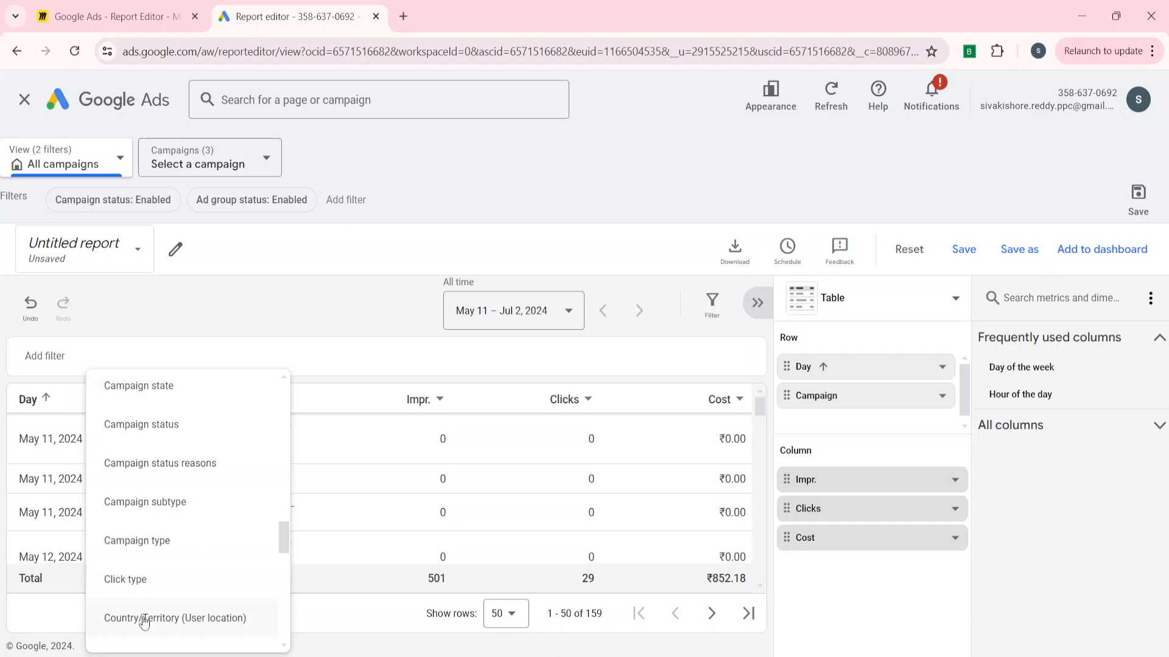
{"action": "scroll", "coordinate": [145, 622], "scroll_direction": "down", "scroll_amount": 15}
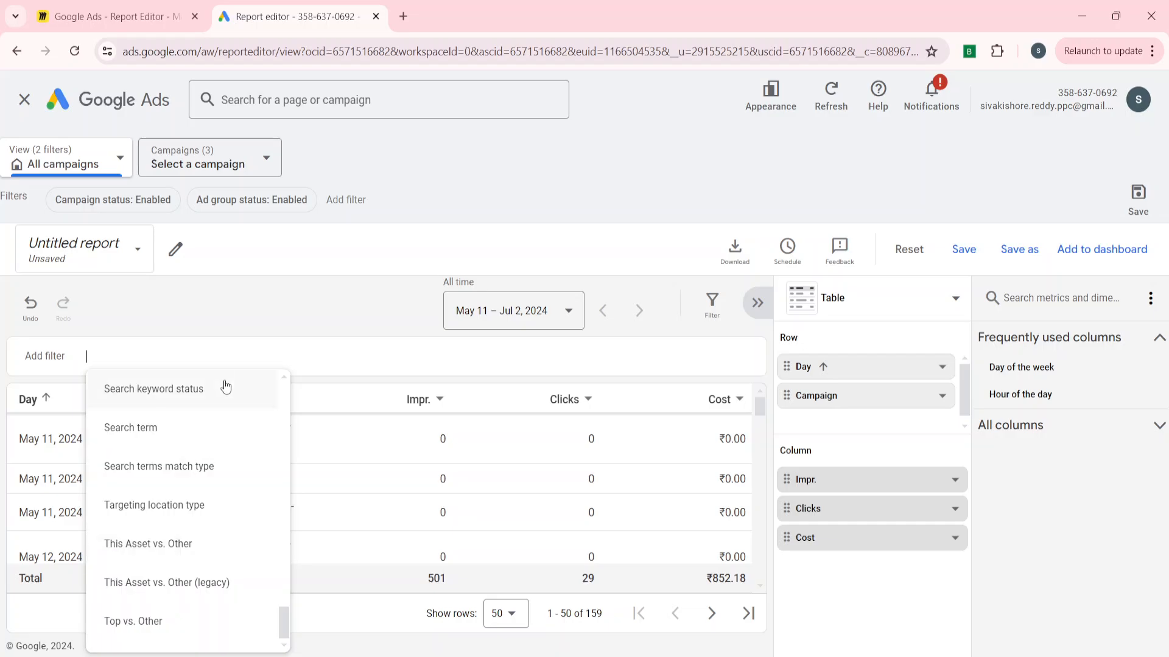
{"action": "left_click", "coordinate": [256, 313]}
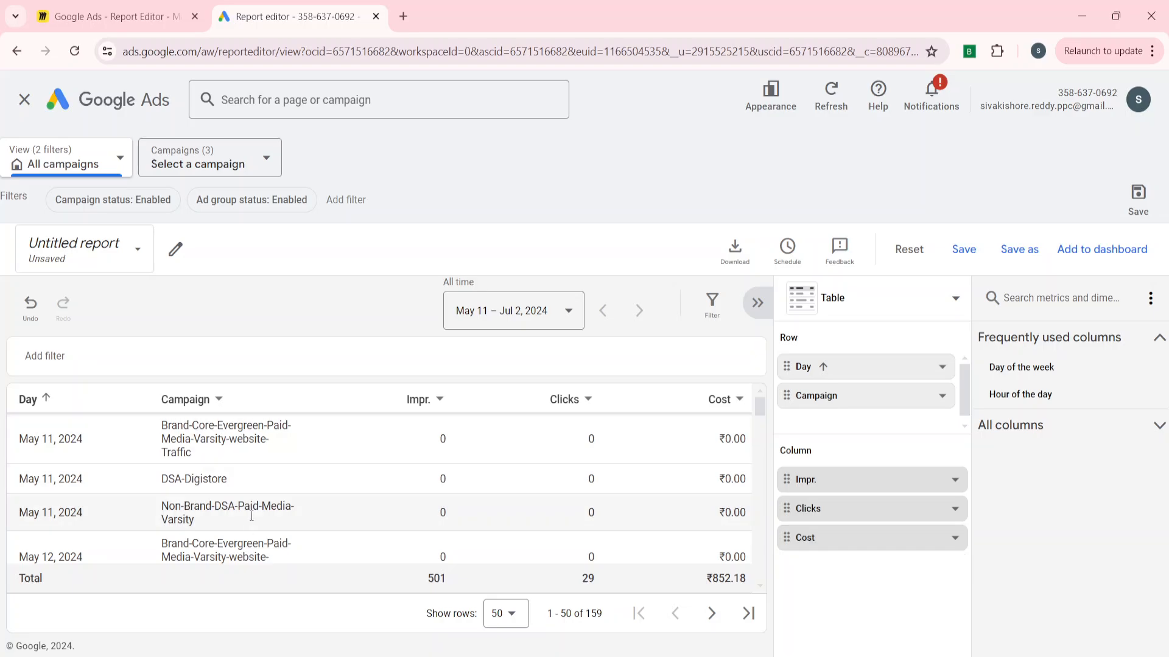
{"action": "scroll", "coordinate": [277, 536], "scroll_direction": "down", "scroll_amount": 5}
{"action": "scroll", "coordinate": [277, 536], "scroll_direction": "up", "scroll_amount": 5}
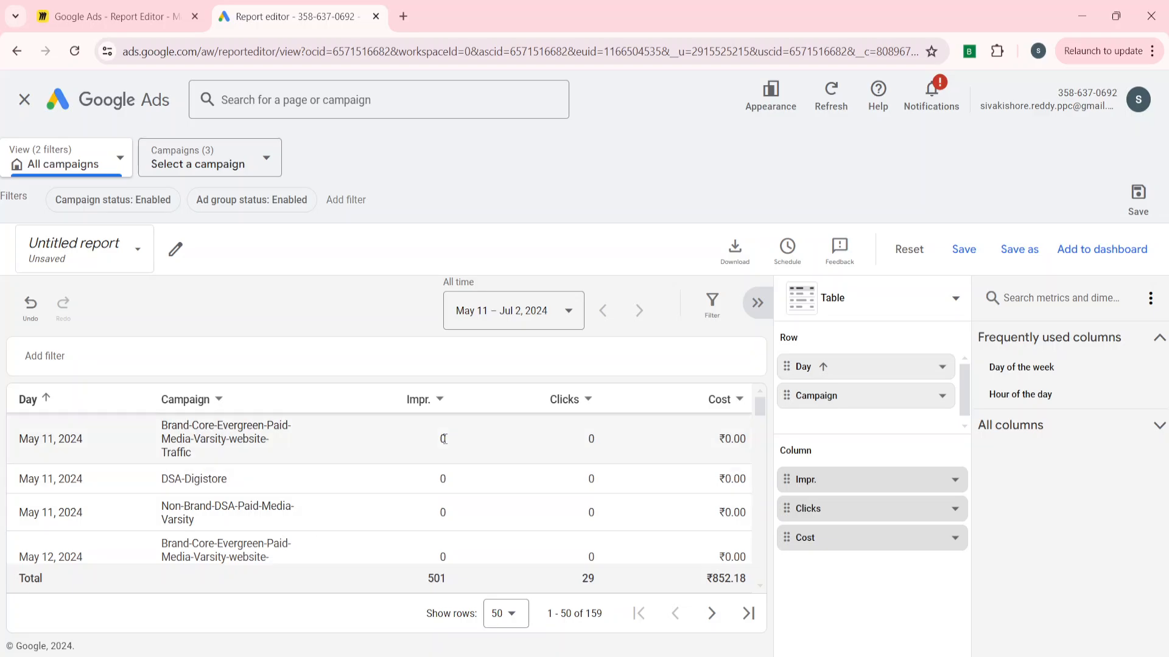
Filter the Impr. column to show only values greater than 0.
{"action": "left_click", "coordinate": [438, 401]}
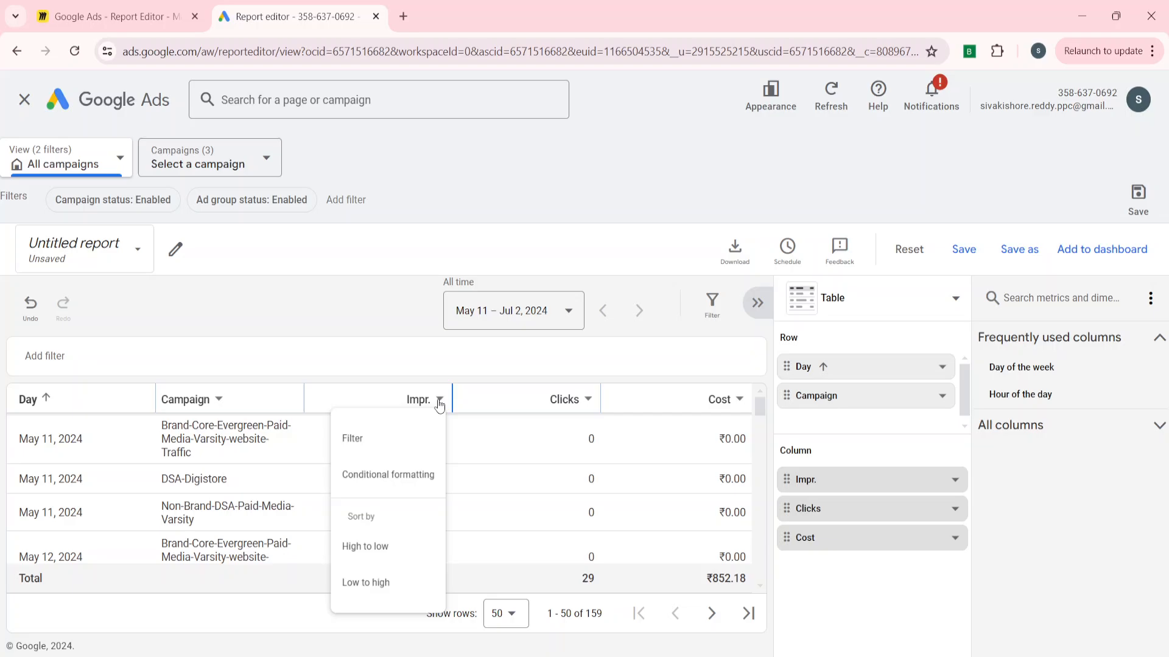
{"action": "left_click", "coordinate": [366, 440]}
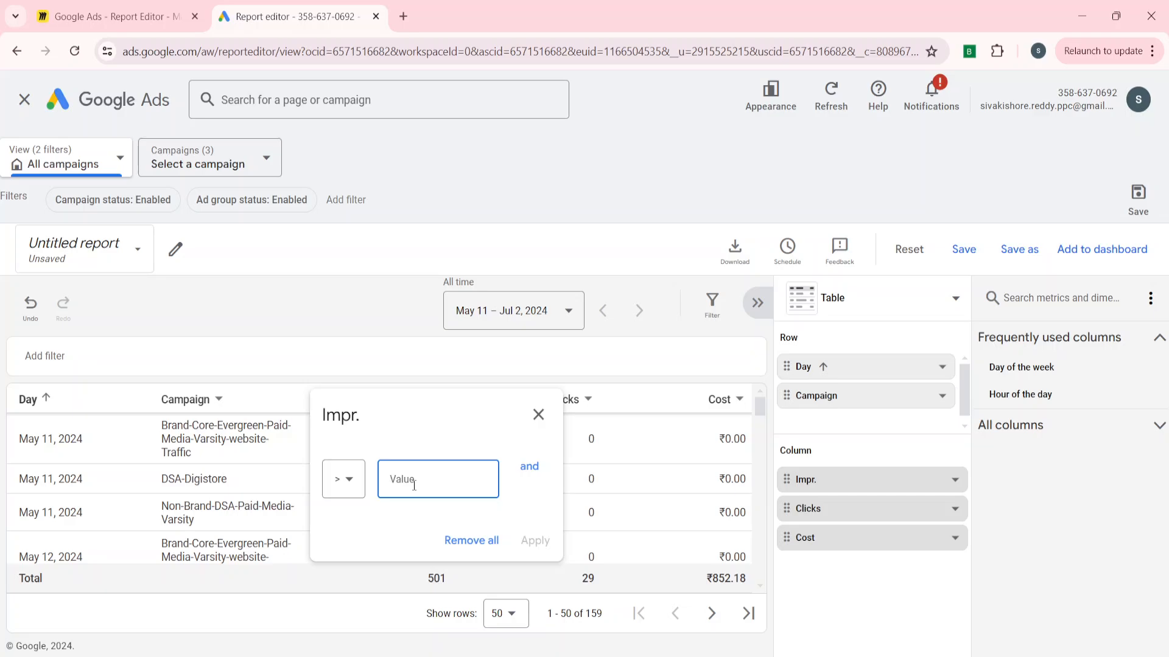
{"action": "type", "text": "0"}
{"action": "left_click", "coordinate": [535, 546]}
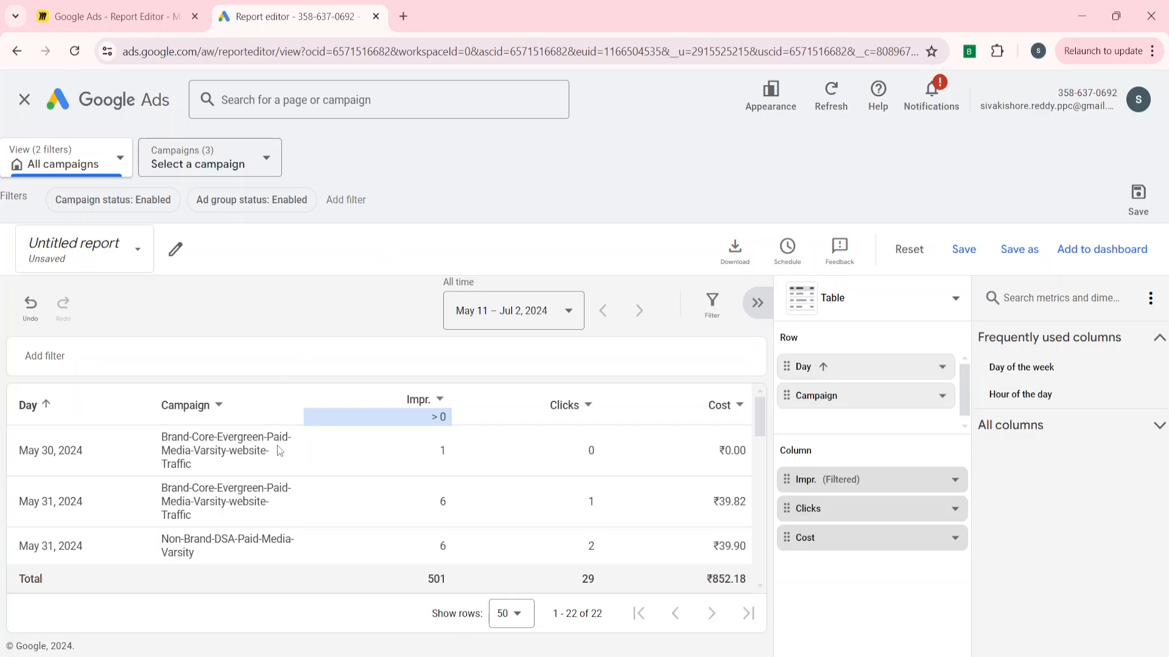
Browse the All columns metric categories, including the Conversions metrics.
{"action": "scroll", "coordinate": [284, 496], "scroll_direction": "down", "scroll_amount": 3}
{"action": "scroll", "coordinate": [284, 495], "scroll_direction": "down", "scroll_amount": 5}
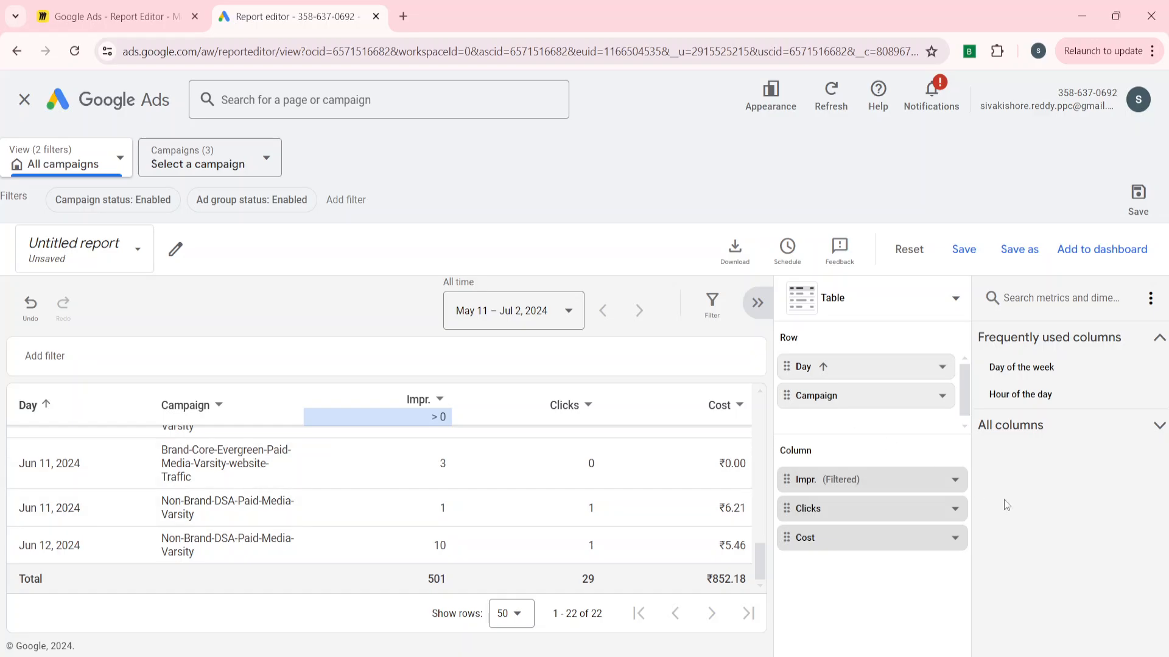
{"action": "left_click", "coordinate": [1062, 425]}
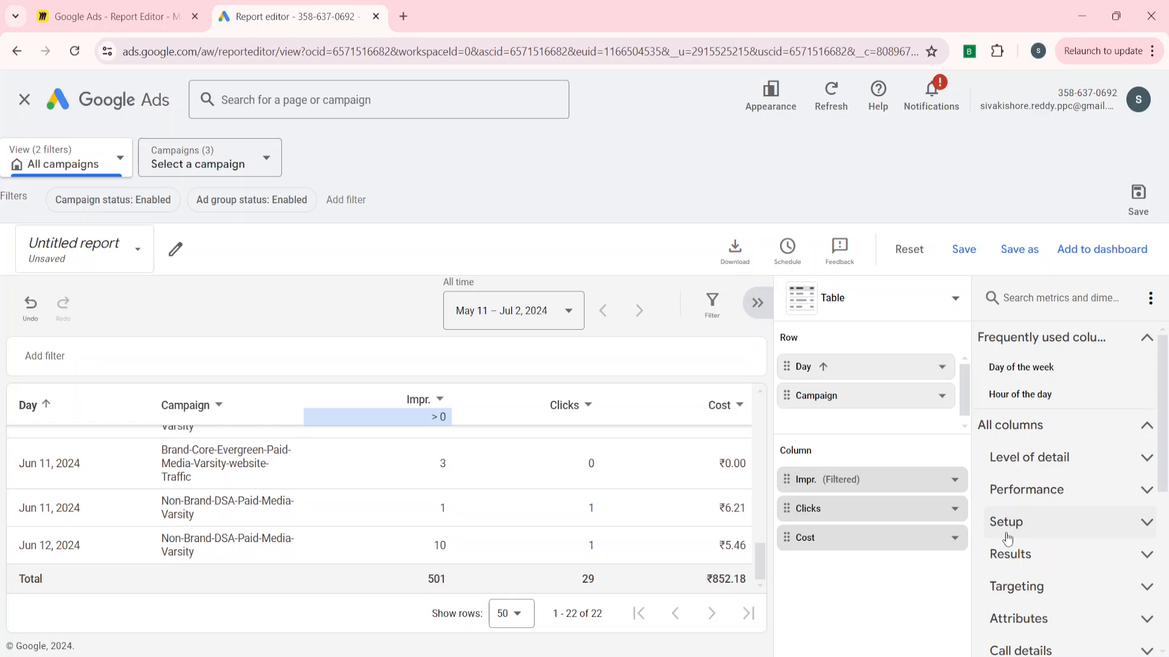
{"action": "scroll", "coordinate": [1009, 531], "scroll_direction": "down", "scroll_amount": 5}
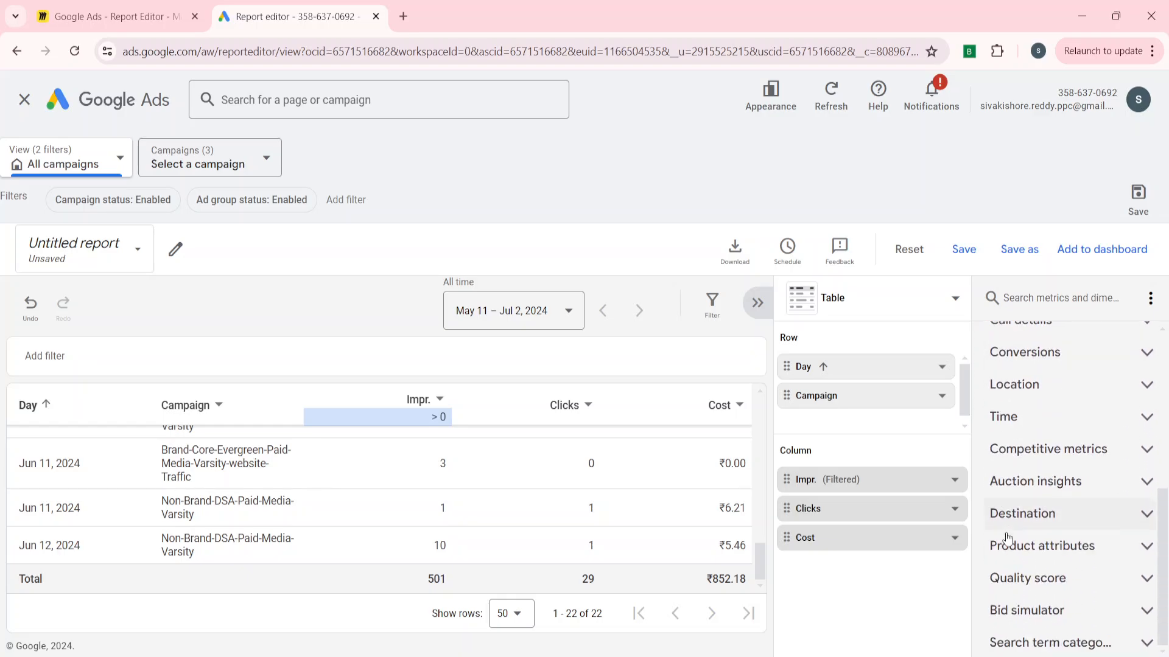
{"action": "scroll", "coordinate": [1008, 539], "scroll_direction": "up", "scroll_amount": 5}
{"action": "scroll", "coordinate": [1008, 538], "scroll_direction": "down", "scroll_amount": 3}
{"action": "scroll", "coordinate": [1007, 539], "scroll_direction": "down", "scroll_amount": 2}
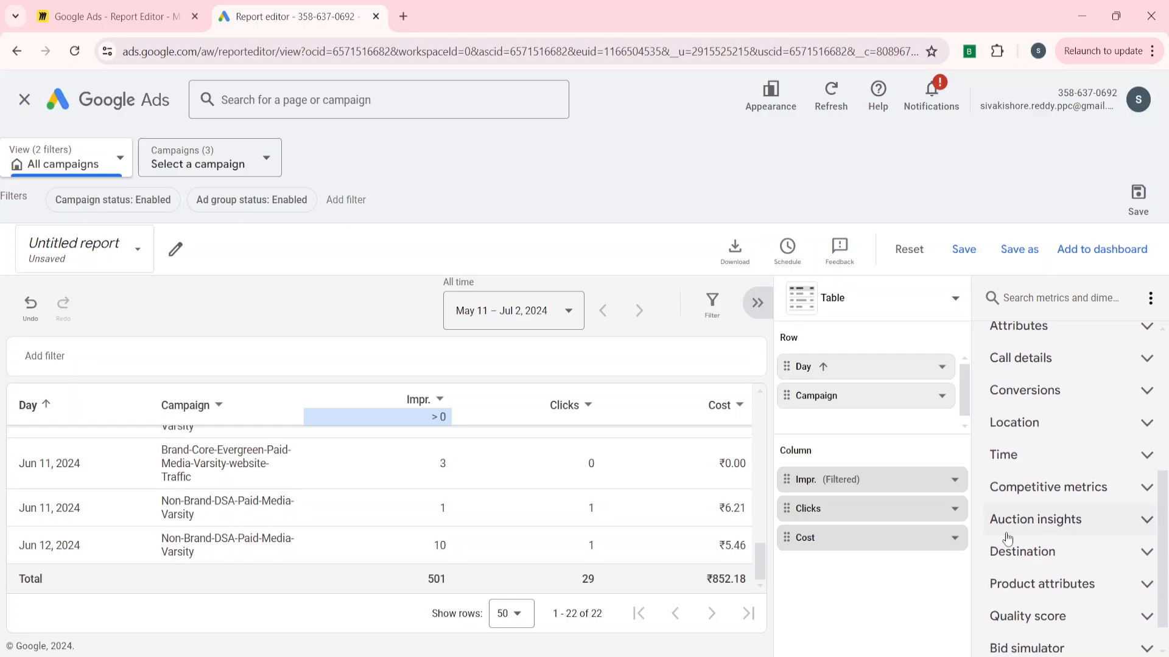
{"action": "scroll", "coordinate": [1008, 541], "scroll_direction": "up", "scroll_amount": 3}
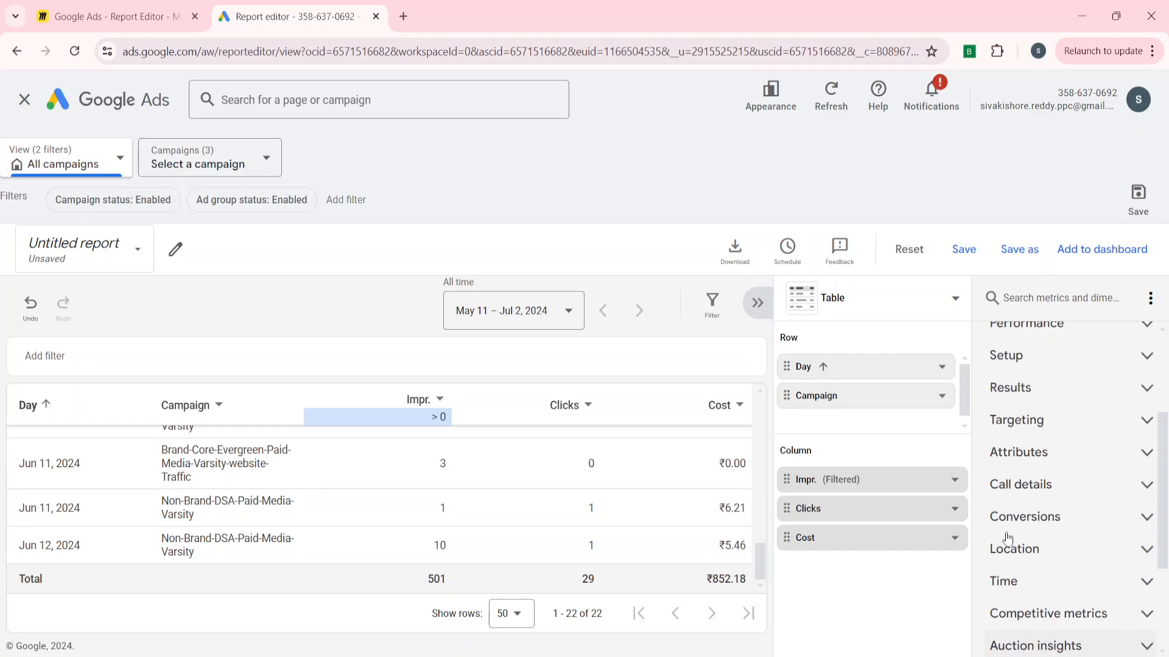
{"action": "left_click", "coordinate": [1013, 557]}
{"action": "scroll", "coordinate": [1011, 557], "scroll_direction": "down", "scroll_amount": 3}
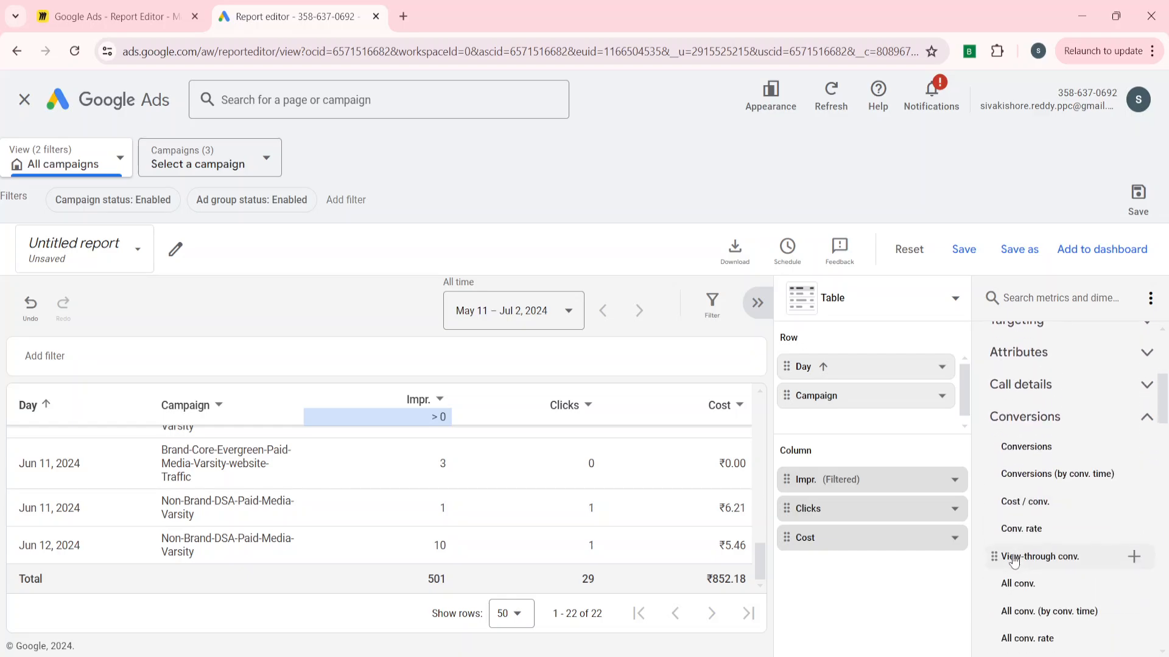
{"action": "scroll", "coordinate": [1019, 463], "scroll_direction": "down", "scroll_amount": 2}
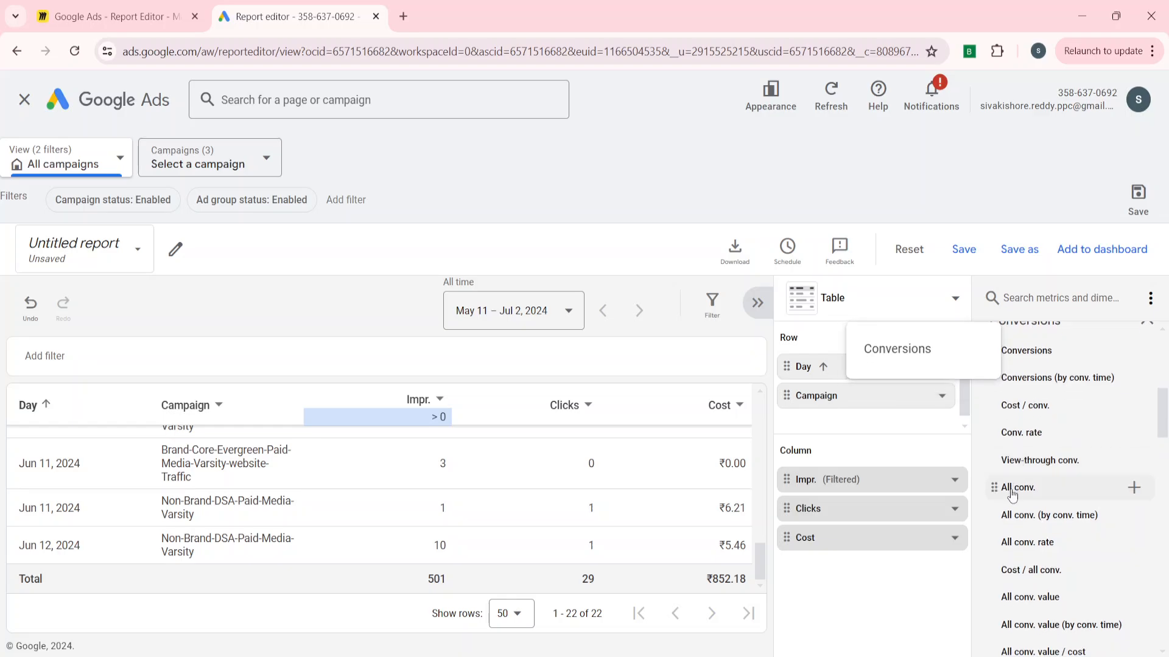
{"action": "scroll", "coordinate": [1012, 551], "scroll_direction": "down", "scroll_amount": 3}
{"action": "scroll", "coordinate": [1012, 556], "scroll_direction": "down", "scroll_amount": 2}
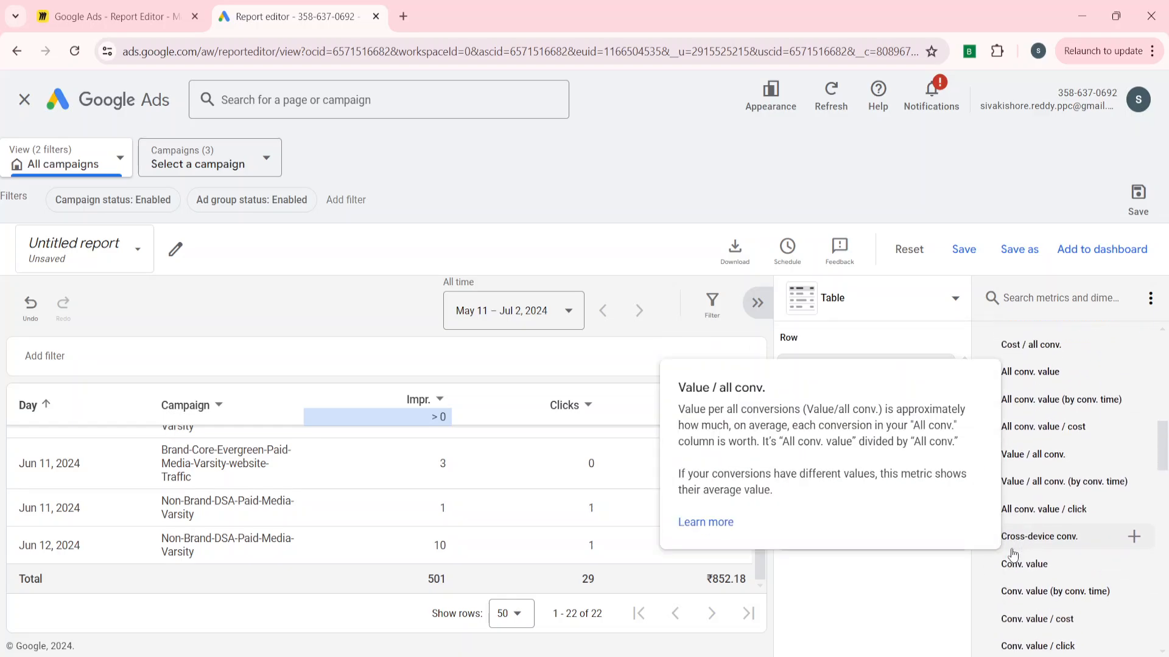
{"action": "scroll", "coordinate": [1007, 556], "scroll_direction": "up", "scroll_amount": 10}
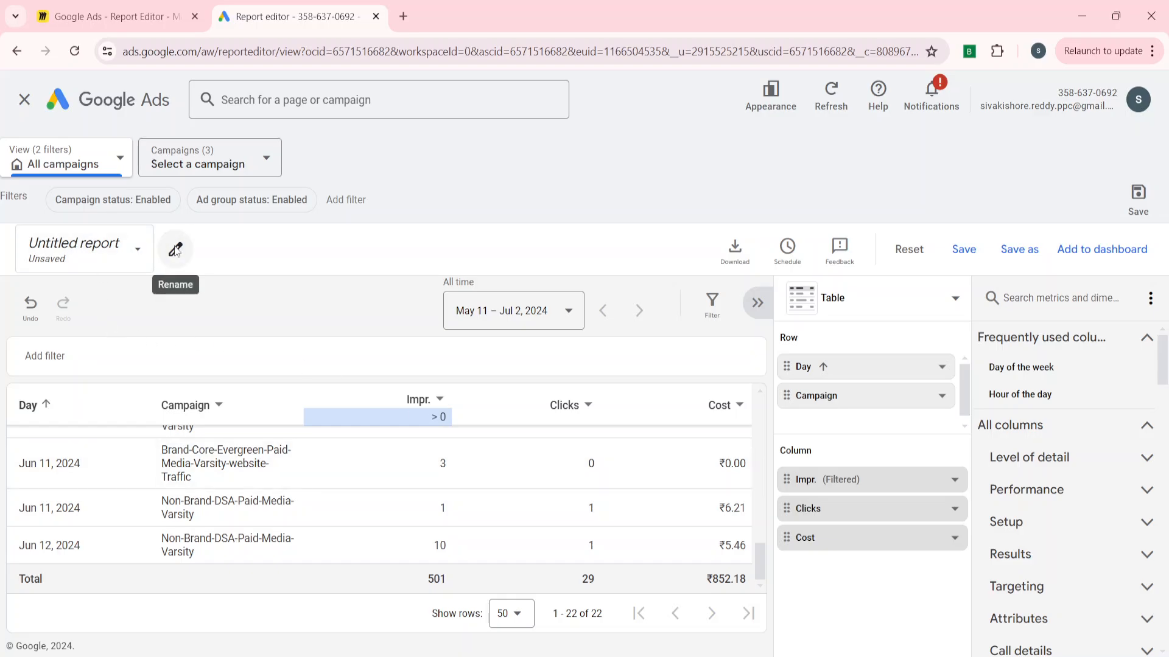
Rename the report as Daily report.
{"action": "left_click", "coordinate": [175, 250]}
{"action": "type", "text": "D"}
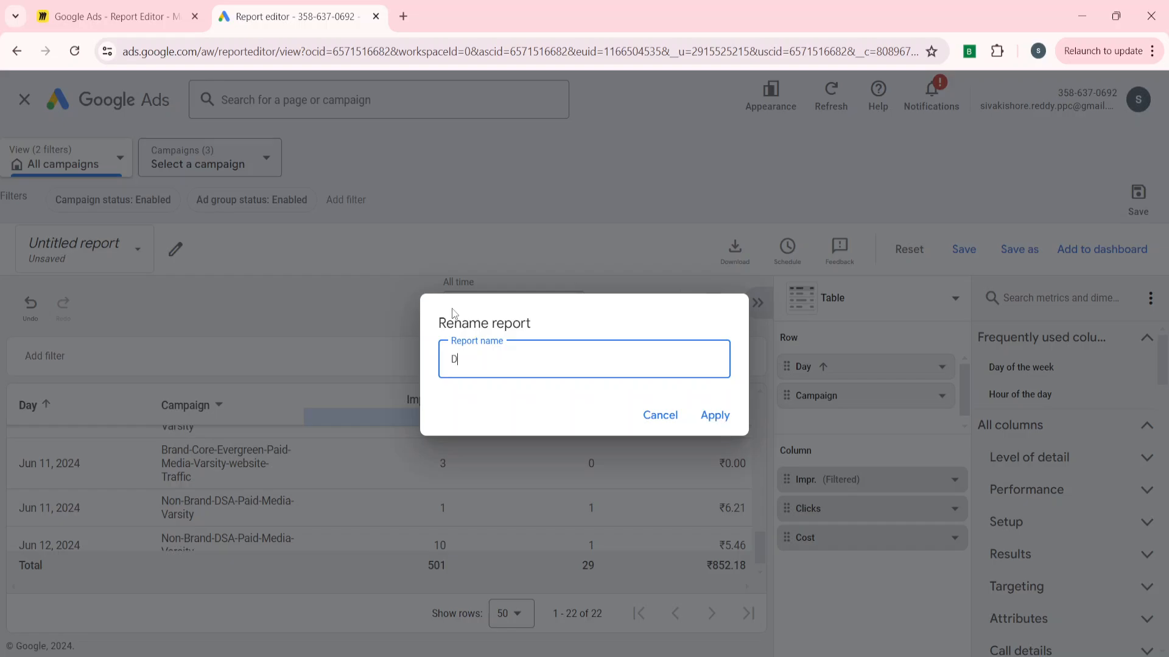
{"action": "type", "text": "iaai"}
{"action": "key", "text": "BackSpace"}
{"action": "key", "text": "BackSpace"}
{"action": "key", "text": "BackSpace"}
{"action": "key", "text": "BackSpace"}
{"action": "left_click", "coordinate": [716, 416]}
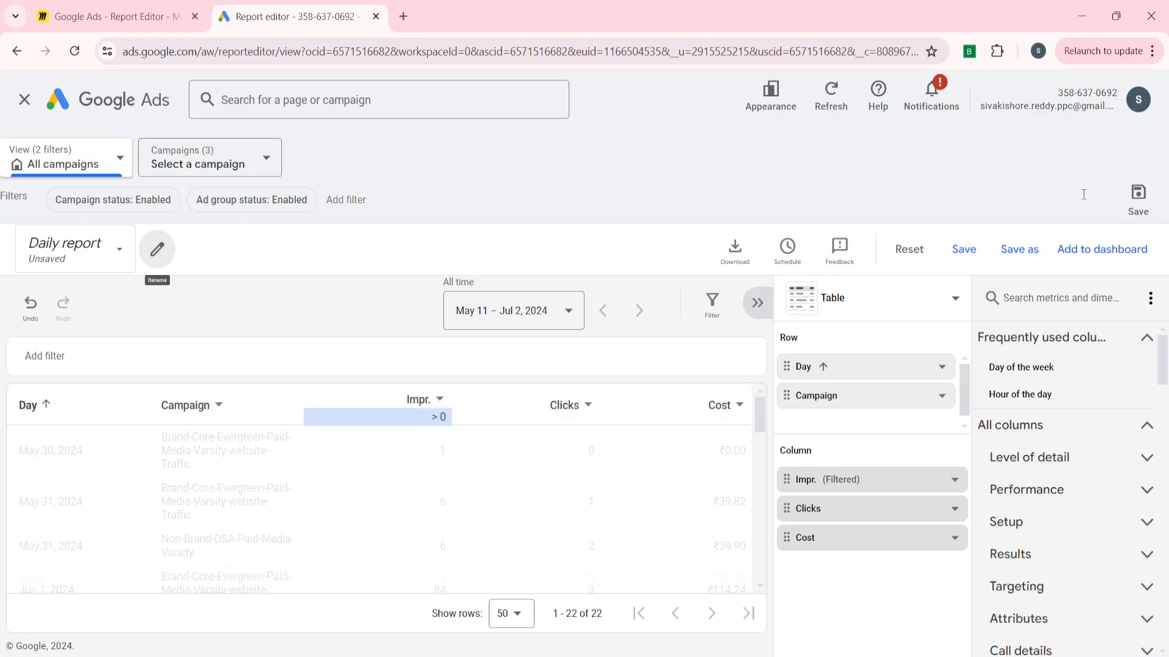
Save the current filters as a new custom view named Daily report 02-07-2024.
{"action": "left_click", "coordinate": [1143, 203]}
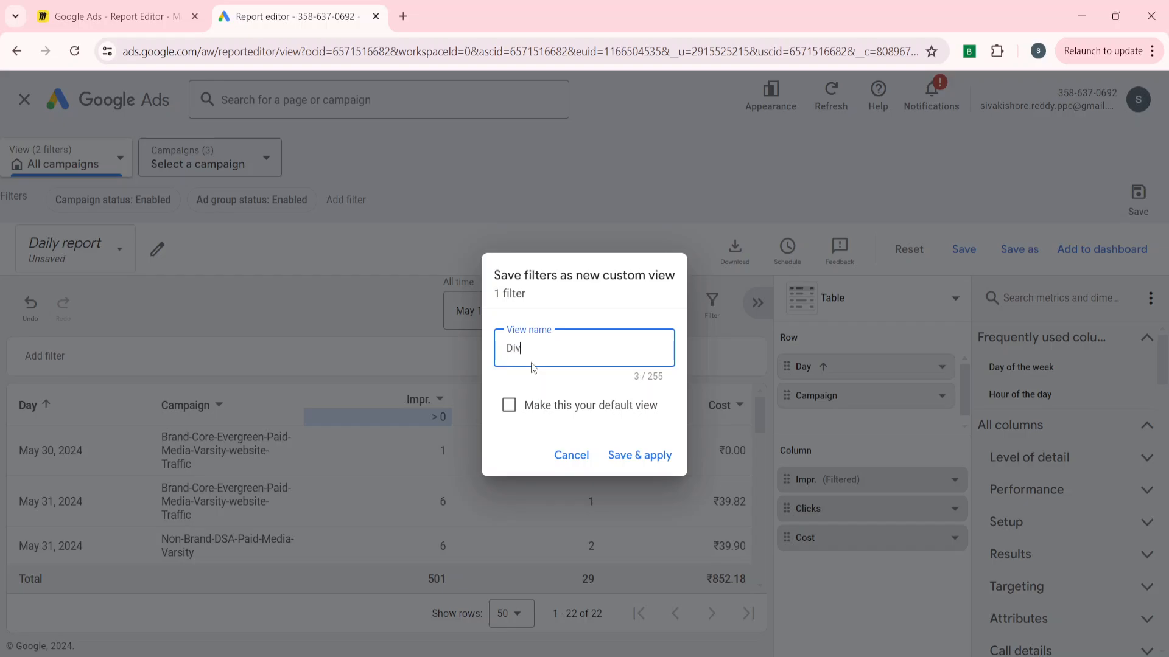
{"action": "type", "text": "Daily view"}
{"action": "key", "text": "BackSpace"}
{"action": "key", "text": "BackSpace"}
{"action": "key", "text": "BackSpace"}
{"action": "key", "text": "BackSpace"}
{"action": "type", "text": "report 01202"}
{"action": "left_click", "coordinate": [639, 456]}
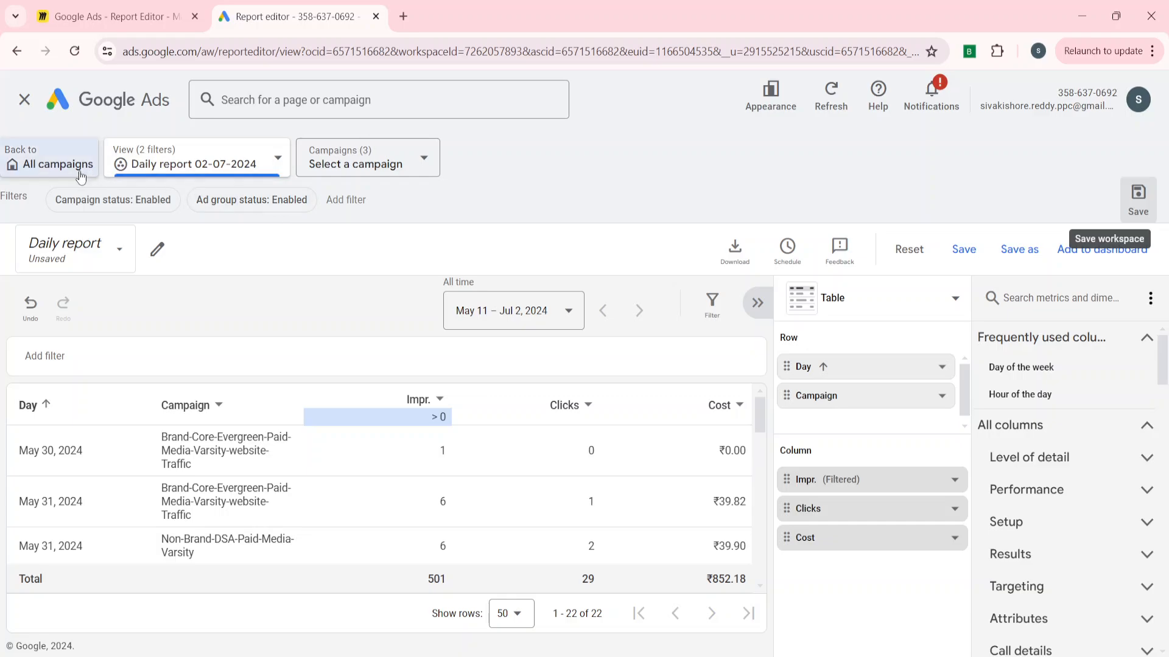
Inspect the view and campaign selectors and the report's download format options without choosing anything.
{"action": "left_click", "coordinate": [241, 154]}
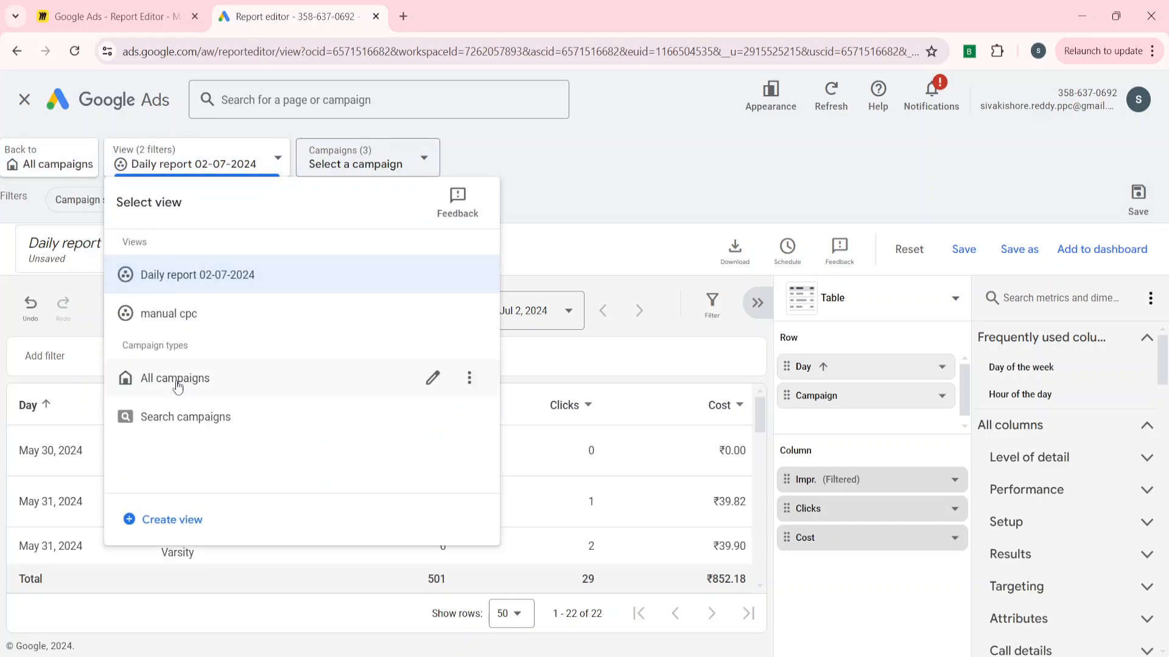
{"action": "left_click", "coordinate": [351, 154]}
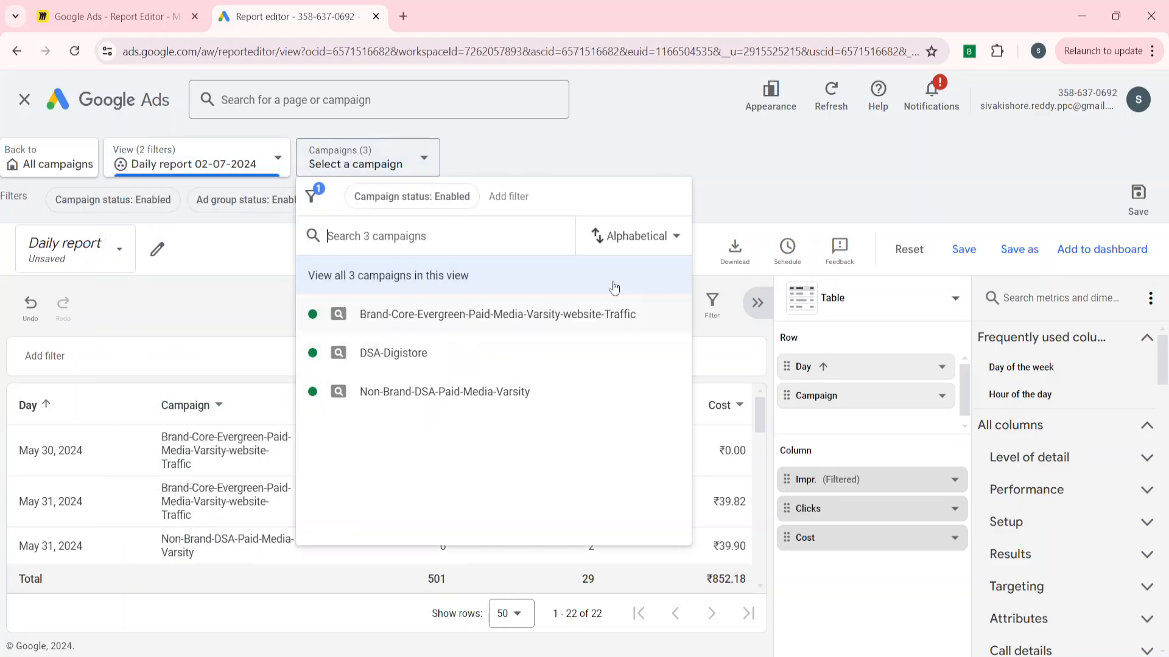
{"action": "left_click", "coordinate": [708, 175]}
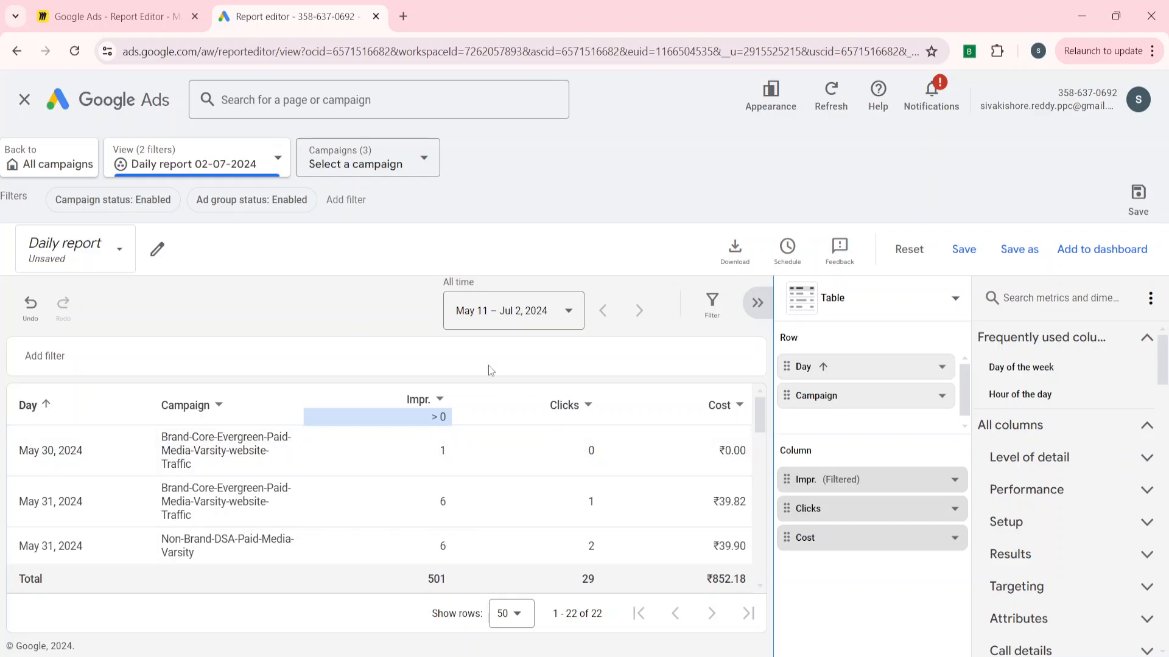
{"action": "left_click", "coordinate": [735, 249]}
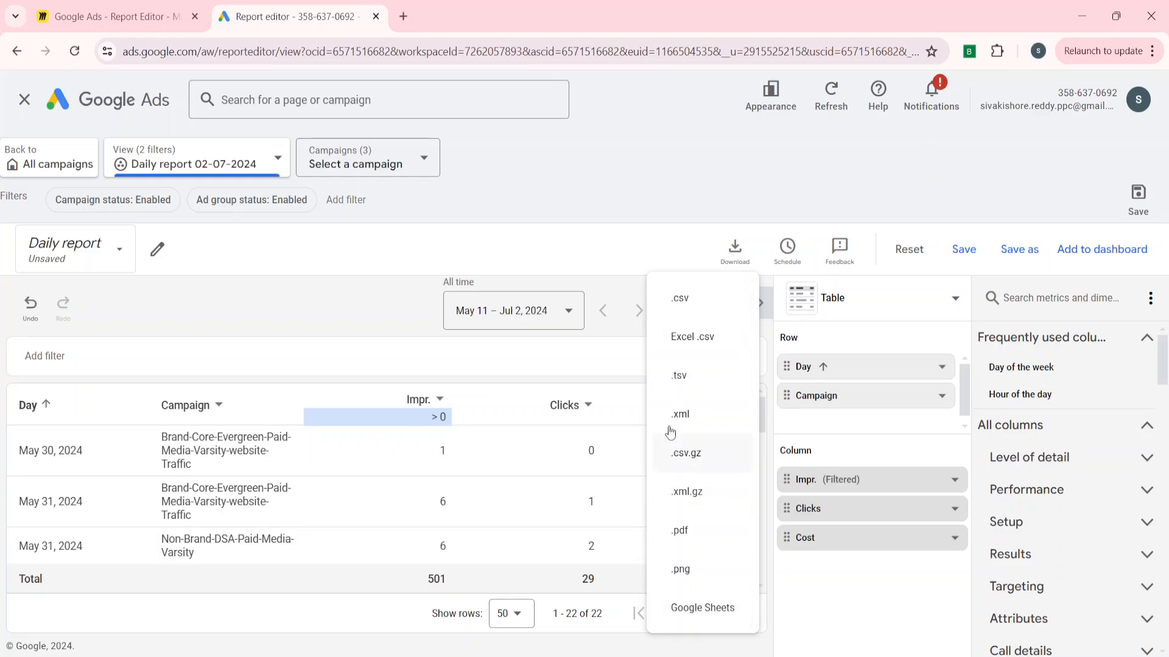
{"action": "left_click", "coordinate": [590, 243]}
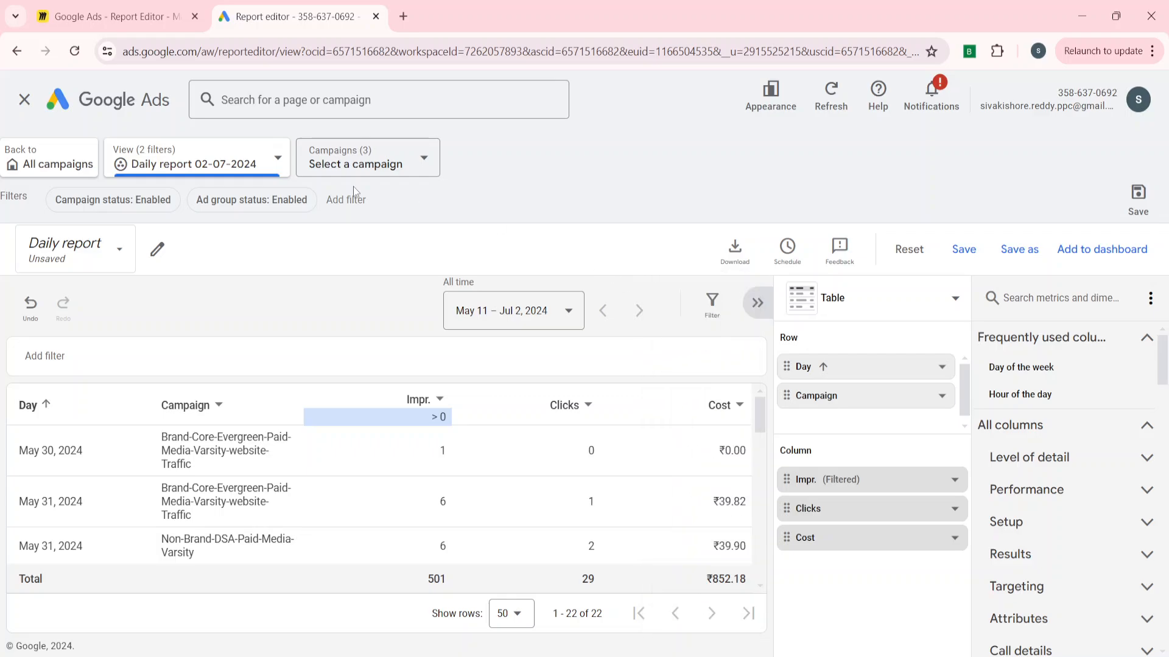
Leave the report editor without saving the report and expand the Saved reports list.
{"action": "left_click", "coordinate": [24, 99]}
{"action": "left_click", "coordinate": [738, 409]}
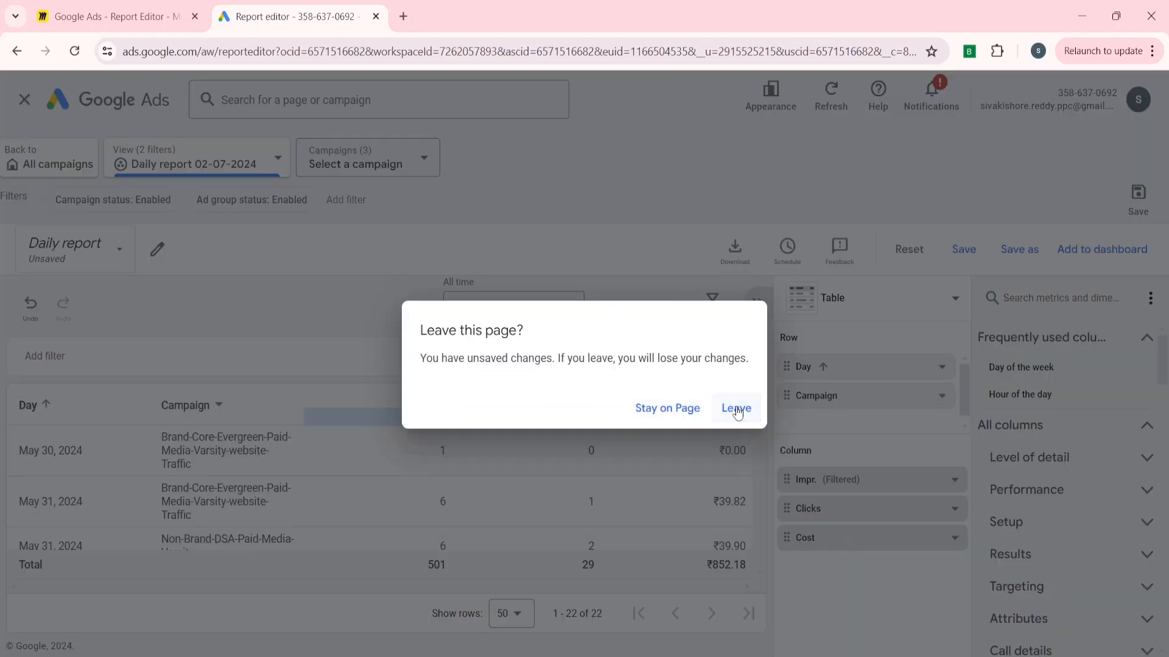
{"action": "scroll", "coordinate": [530, 432], "scroll_direction": "down", "scroll_amount": 1}
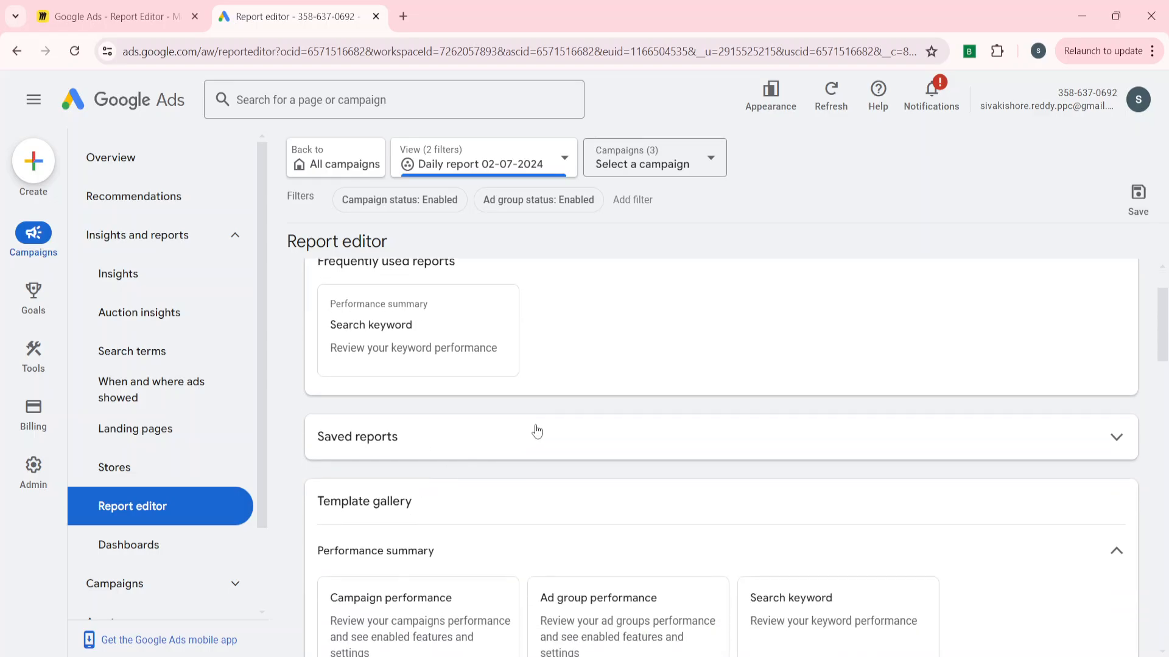
{"action": "left_click", "coordinate": [526, 434]}
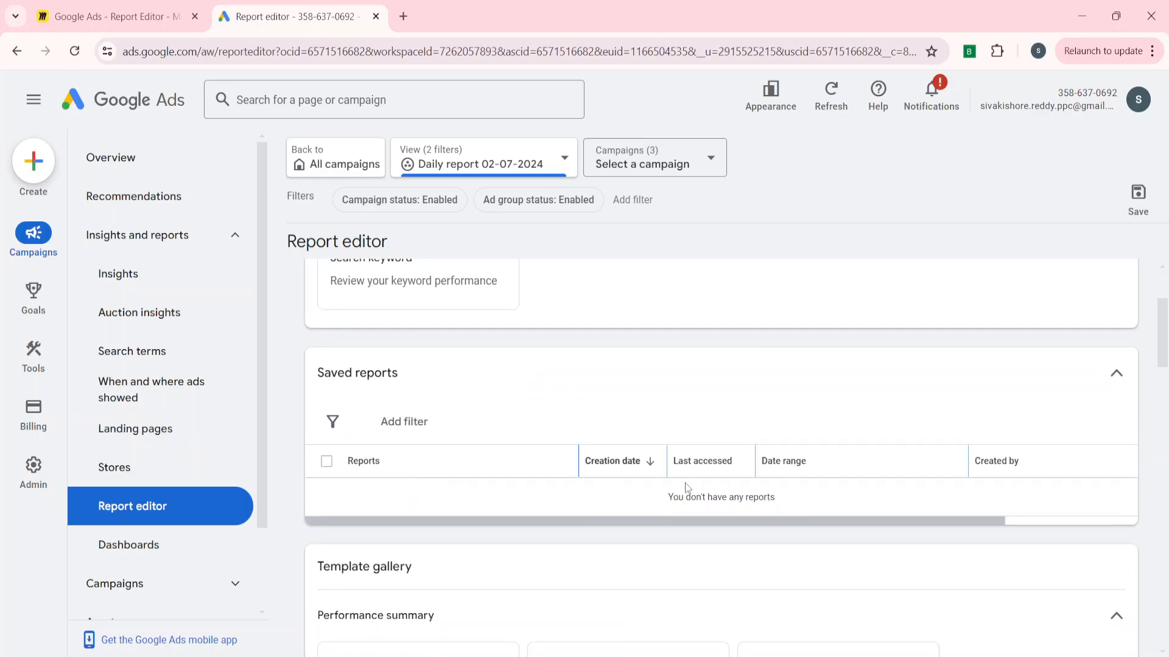
{"action": "scroll", "coordinate": [502, 364], "scroll_direction": "up", "scroll_amount": 1}
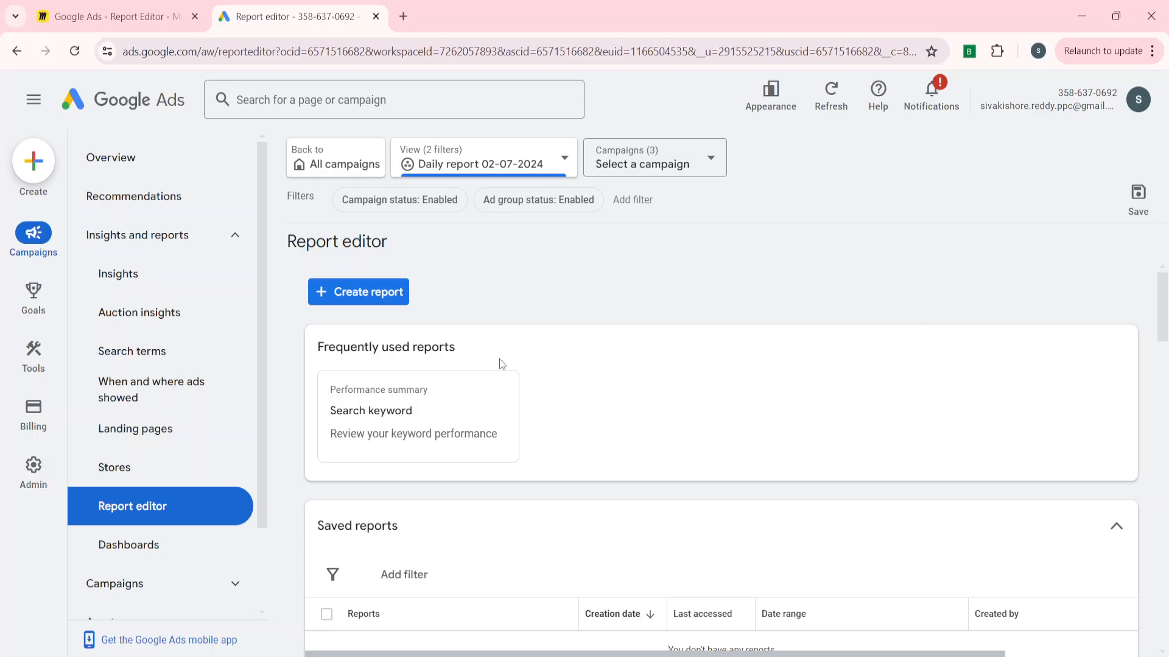
Reload the report editor page and expand the Saved reports list.
{"action": "left_click", "coordinate": [487, 164]}
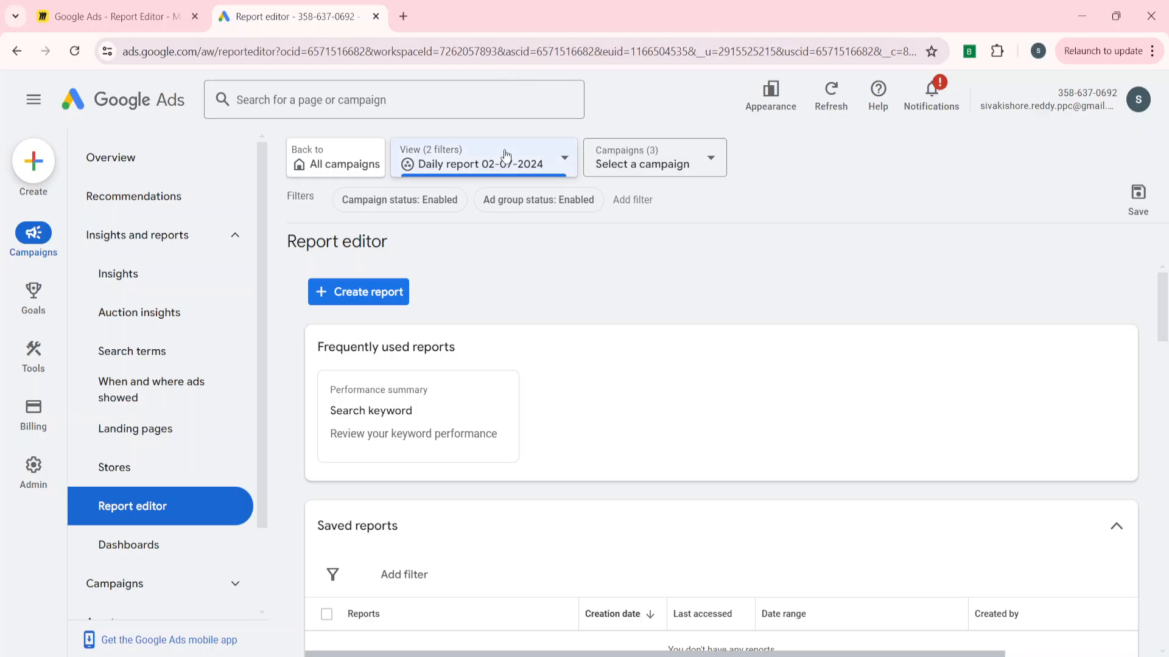
{"action": "left_click", "coordinate": [480, 280]}
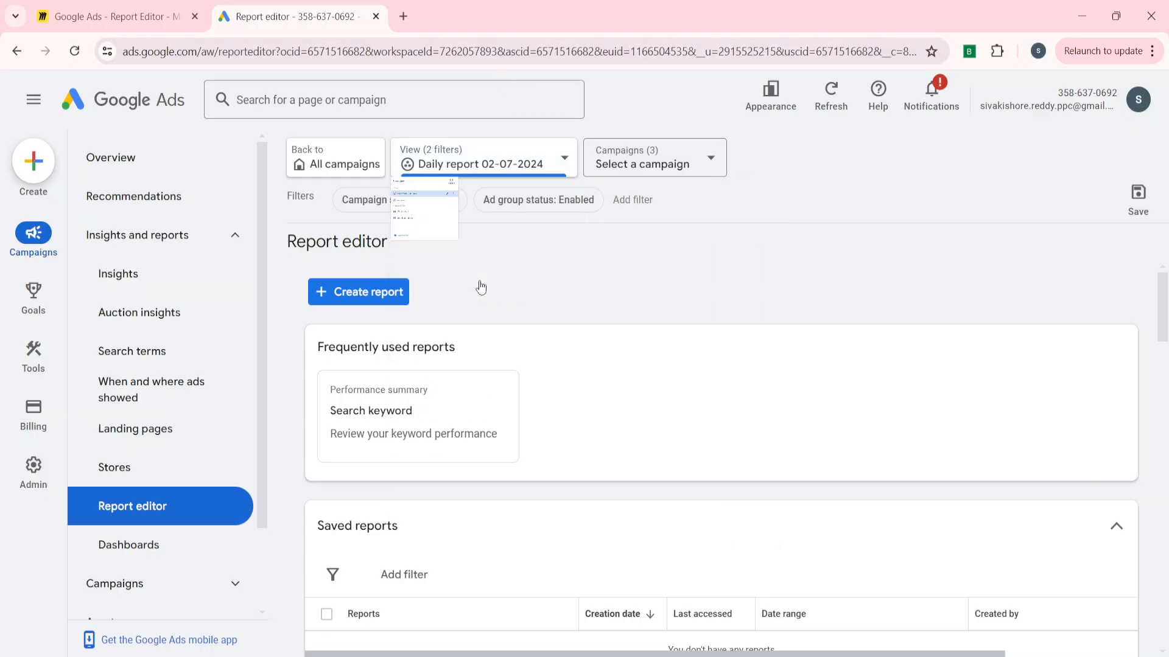
{"action": "scroll", "coordinate": [508, 441], "scroll_direction": "down", "scroll_amount": 4}
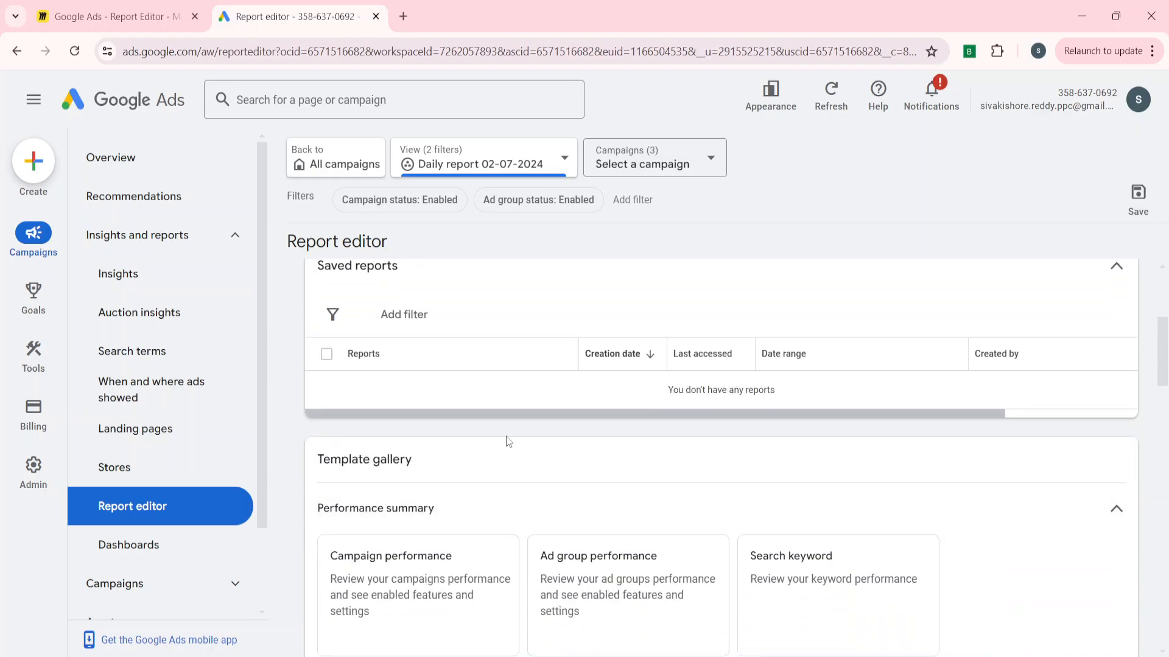
{"action": "left_click", "coordinate": [74, 59]}
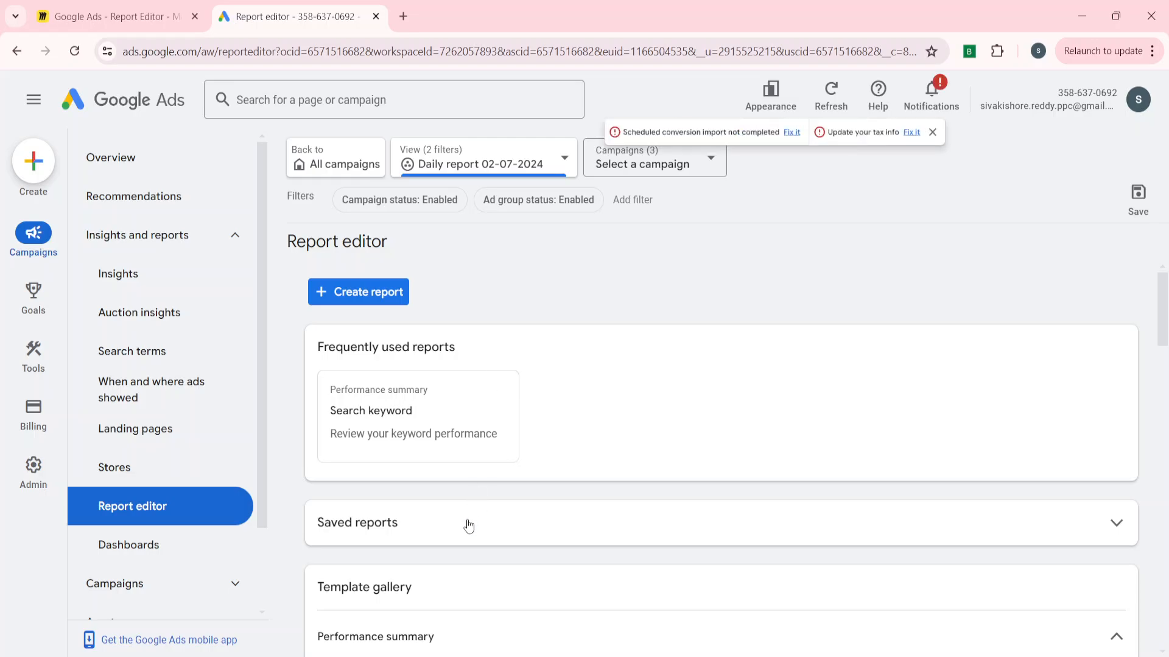
{"action": "left_click", "coordinate": [469, 525]}
{"action": "scroll", "coordinate": [467, 524], "scroll_direction": "down", "scroll_amount": 2}
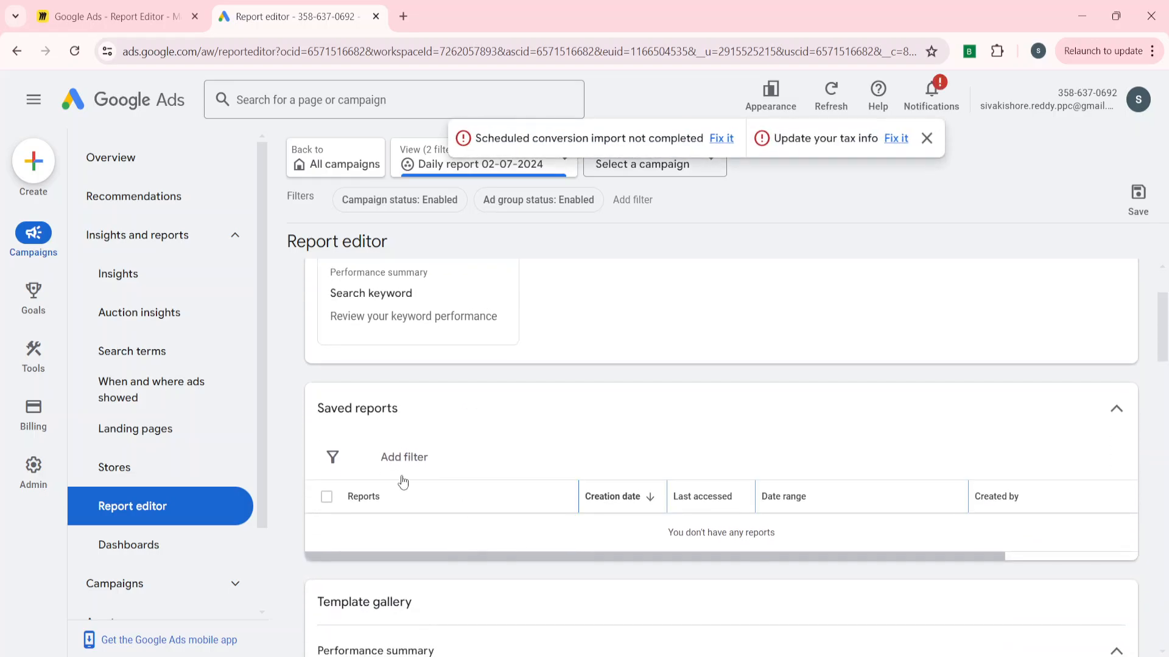
{"action": "scroll", "coordinate": [402, 478], "scroll_direction": "up", "scroll_amount": 2}
Create a new blank report, dismissing the notification banner and cancelling the save custom view dialog.
{"action": "left_click", "coordinate": [384, 294]}
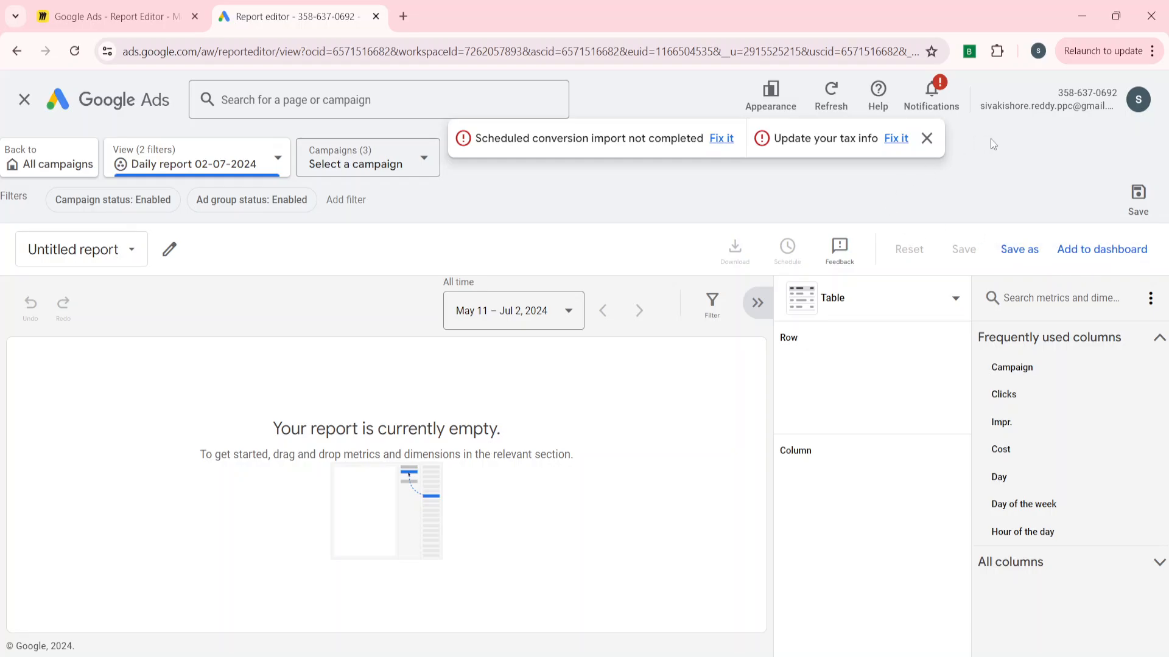
{"action": "left_click", "coordinate": [925, 139]}
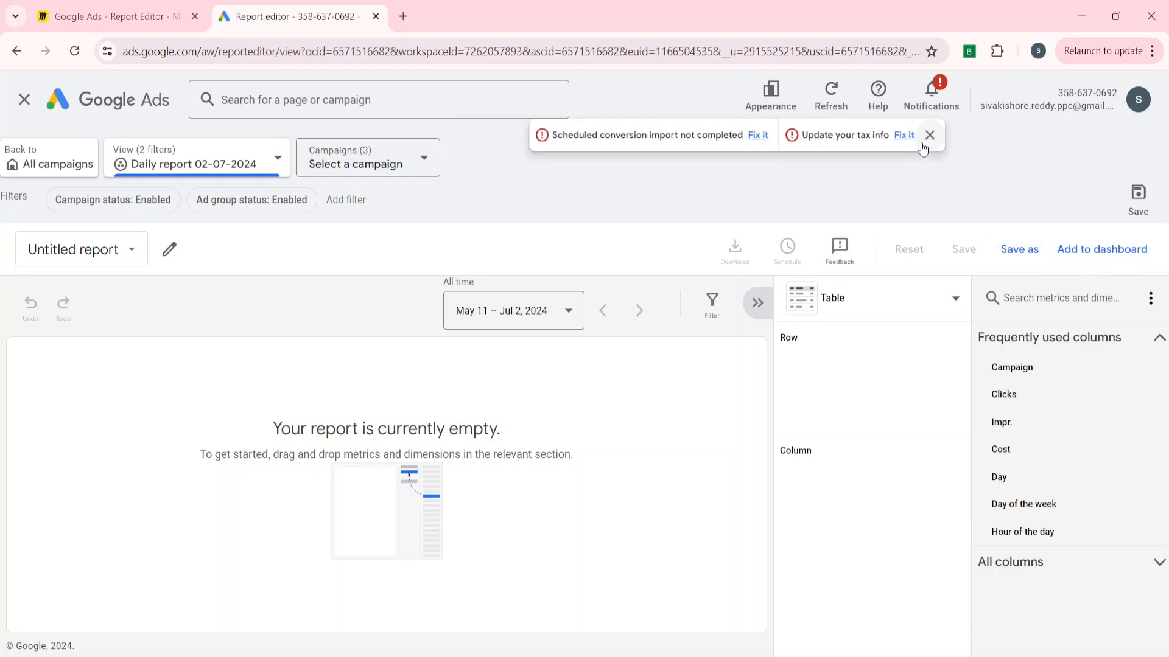
{"action": "left_click", "coordinate": [1132, 200]}
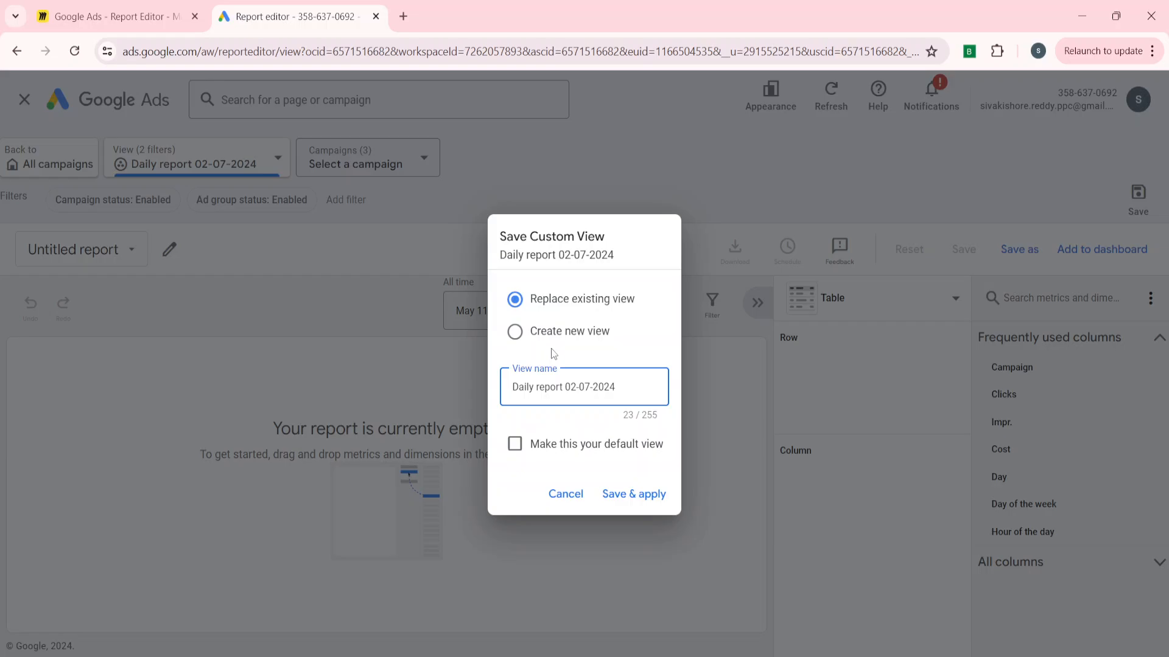
{"action": "left_click", "coordinate": [564, 492]}
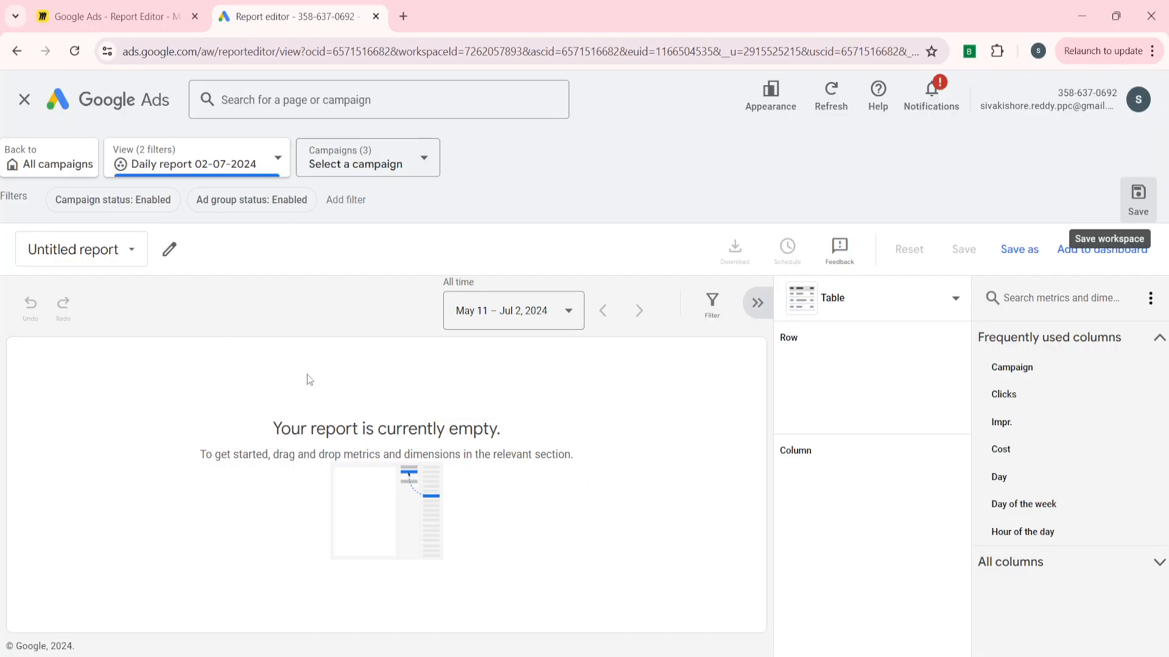
Switch the view to All campaigns and add Campaign and Day as row dimensions of the report.
{"action": "left_click", "coordinate": [200, 163]}
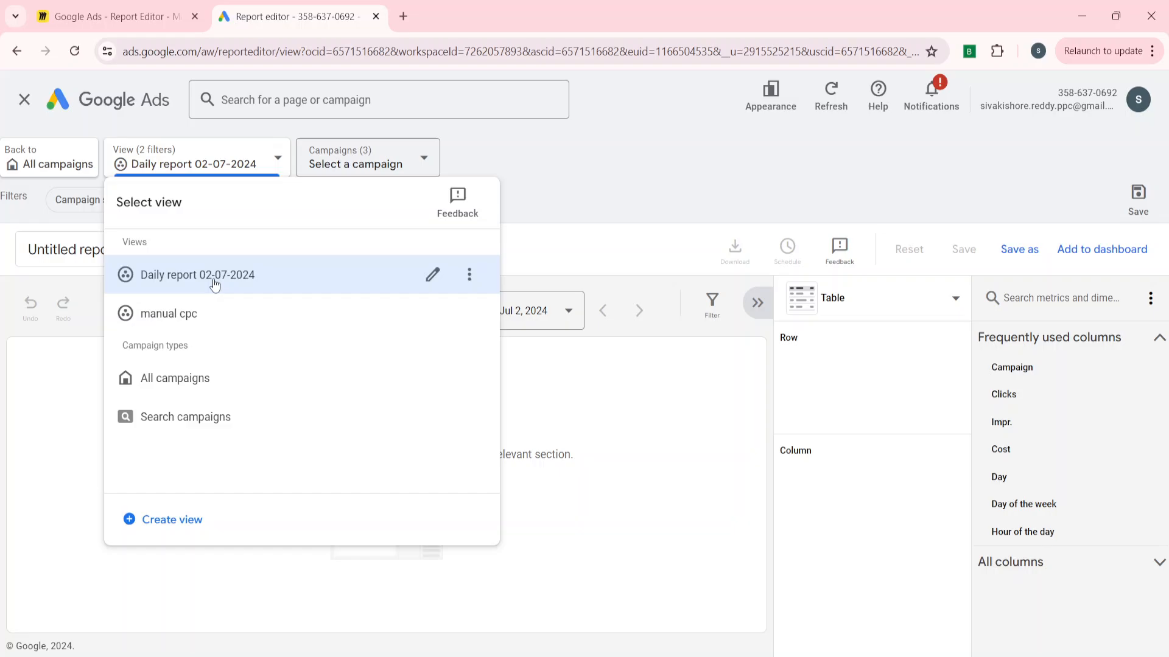
{"action": "left_click", "coordinate": [181, 380]}
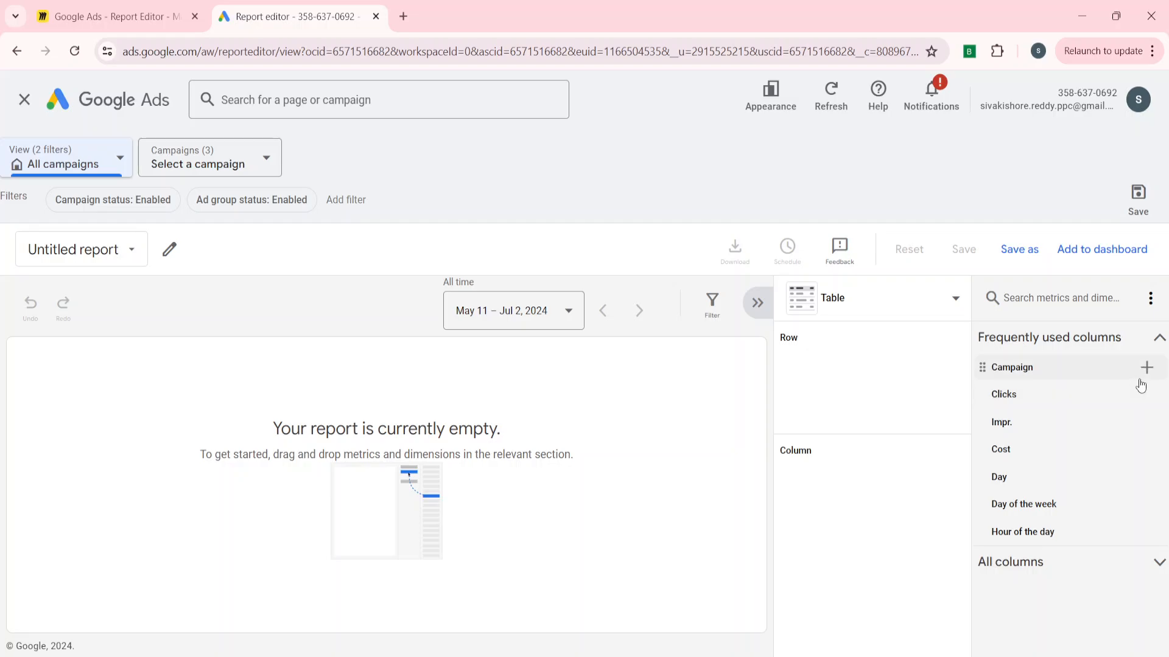
{"action": "left_click", "coordinate": [1143, 368]}
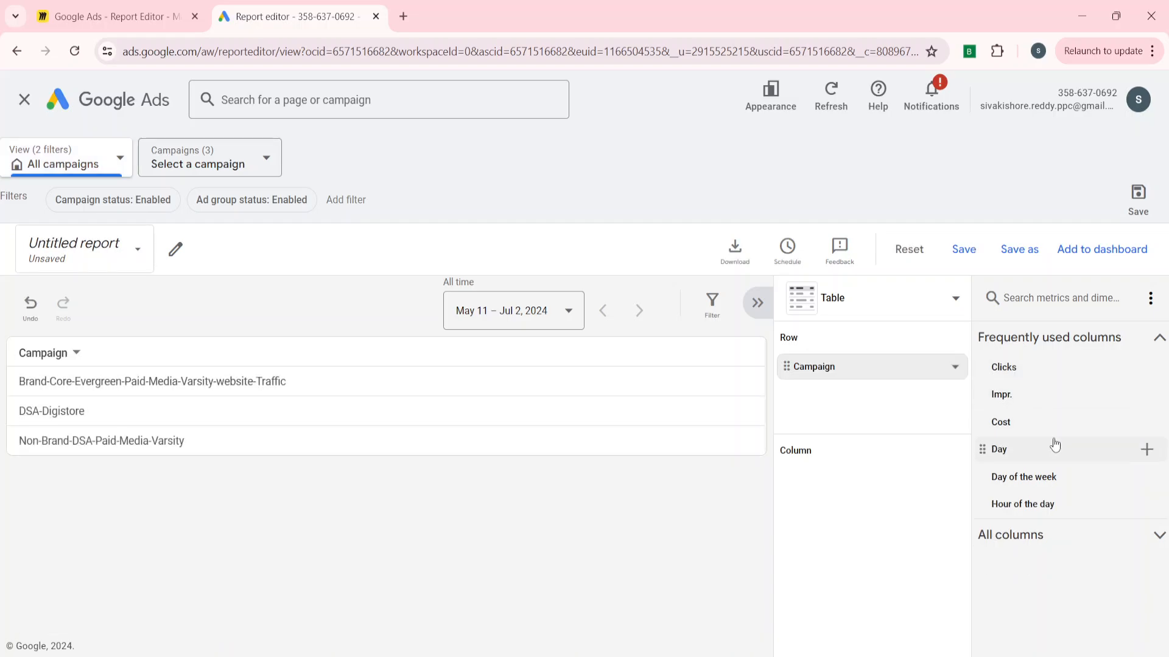
{"action": "left_click", "coordinate": [1147, 449]}
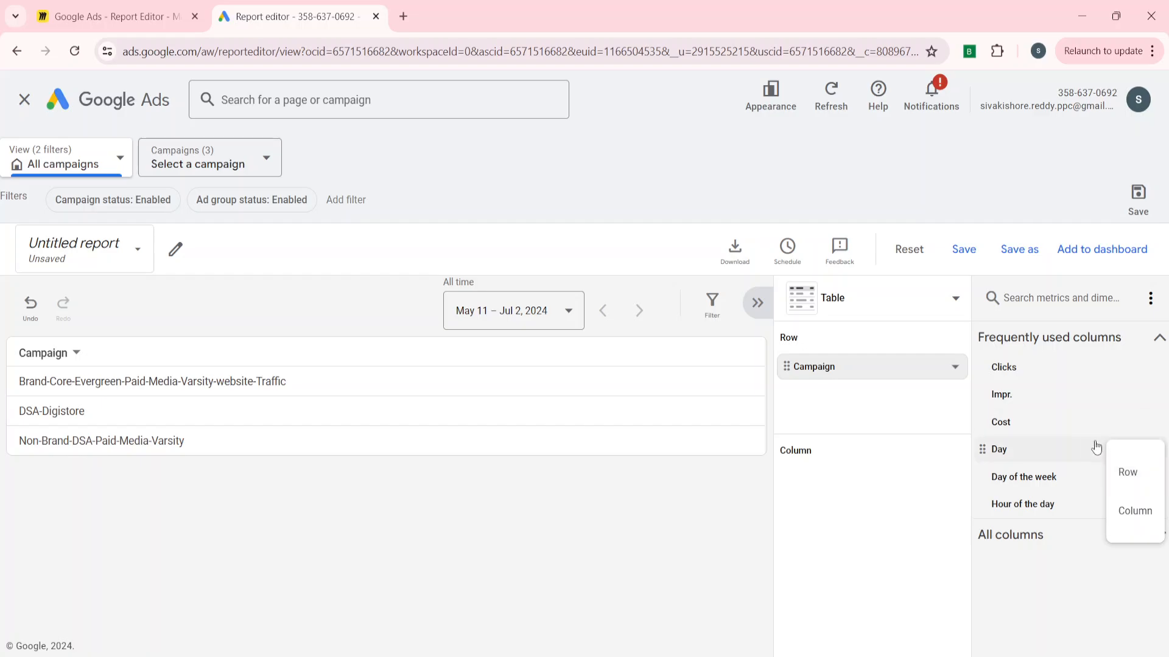
{"action": "left_click", "coordinate": [1137, 473]}
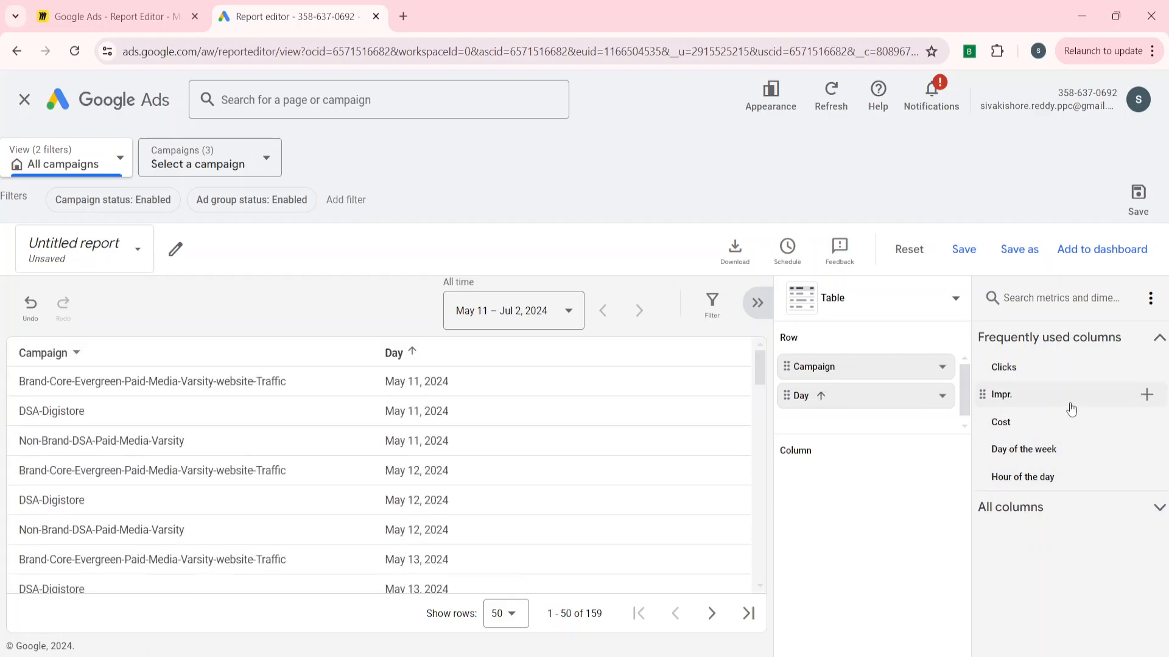
Add Impr., Clicks and Cost as column metrics to the report.
{"action": "left_click", "coordinate": [1147, 395]}
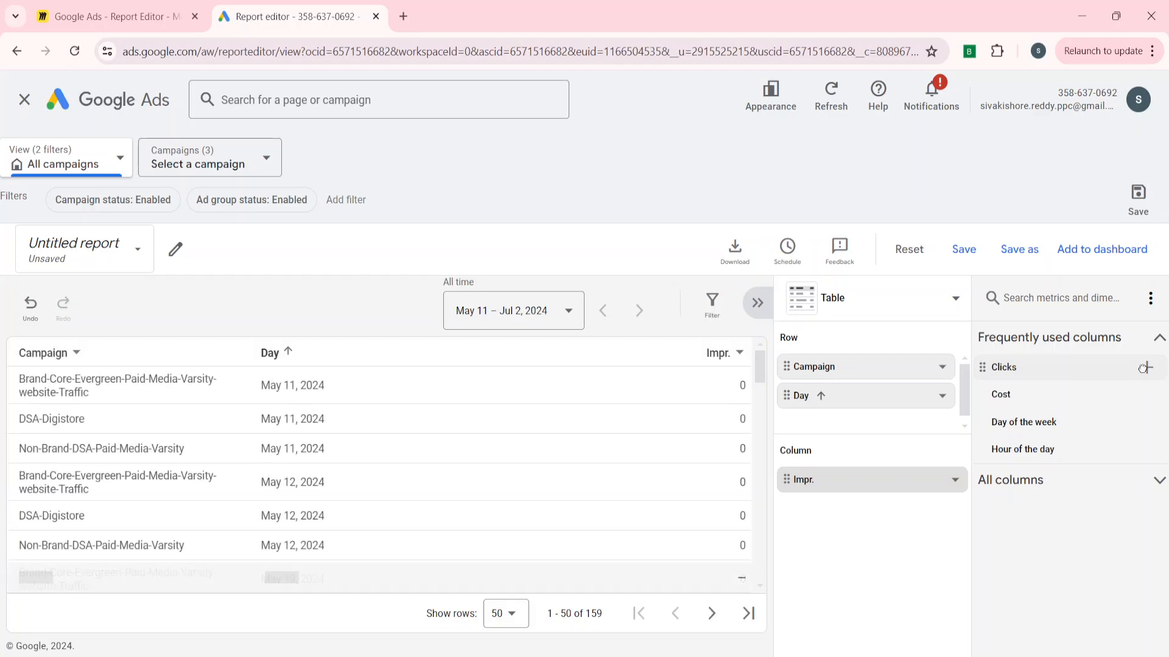
{"action": "left_click", "coordinate": [1145, 368]}
{"action": "left_click", "coordinate": [1146, 369]}
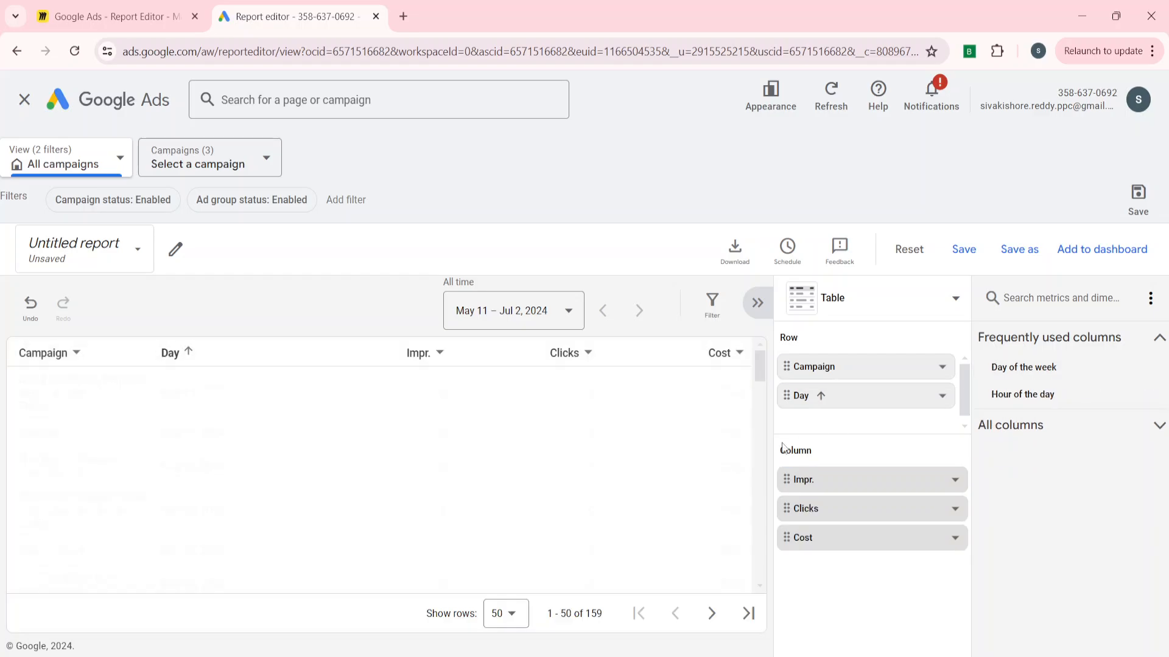
Filter the Clicks column to show only values greater than 0.
{"action": "left_click", "coordinate": [590, 362]}
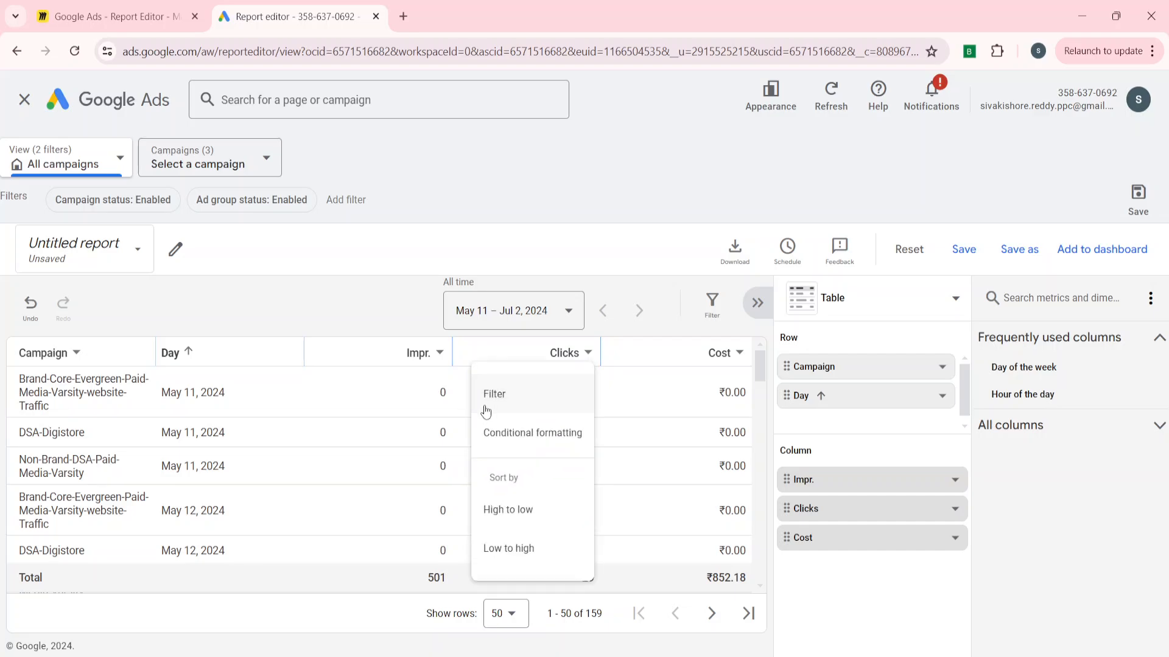
{"action": "left_click", "coordinate": [513, 397]}
{"action": "type", "text": "0"}
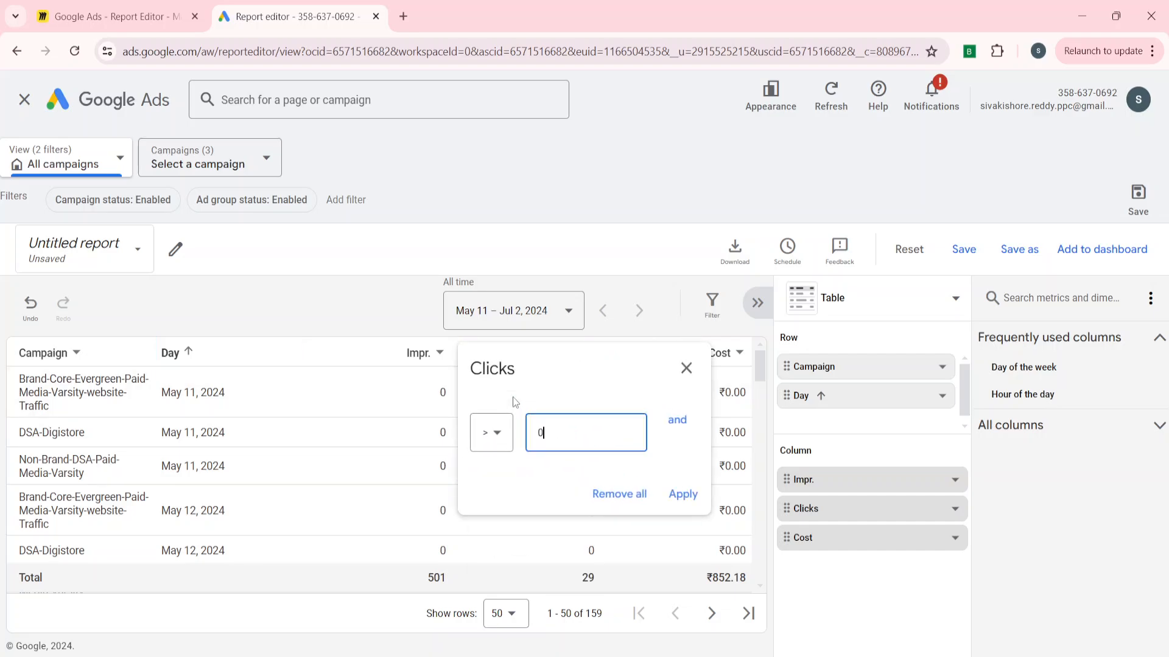
{"action": "left_click", "coordinate": [687, 492]}
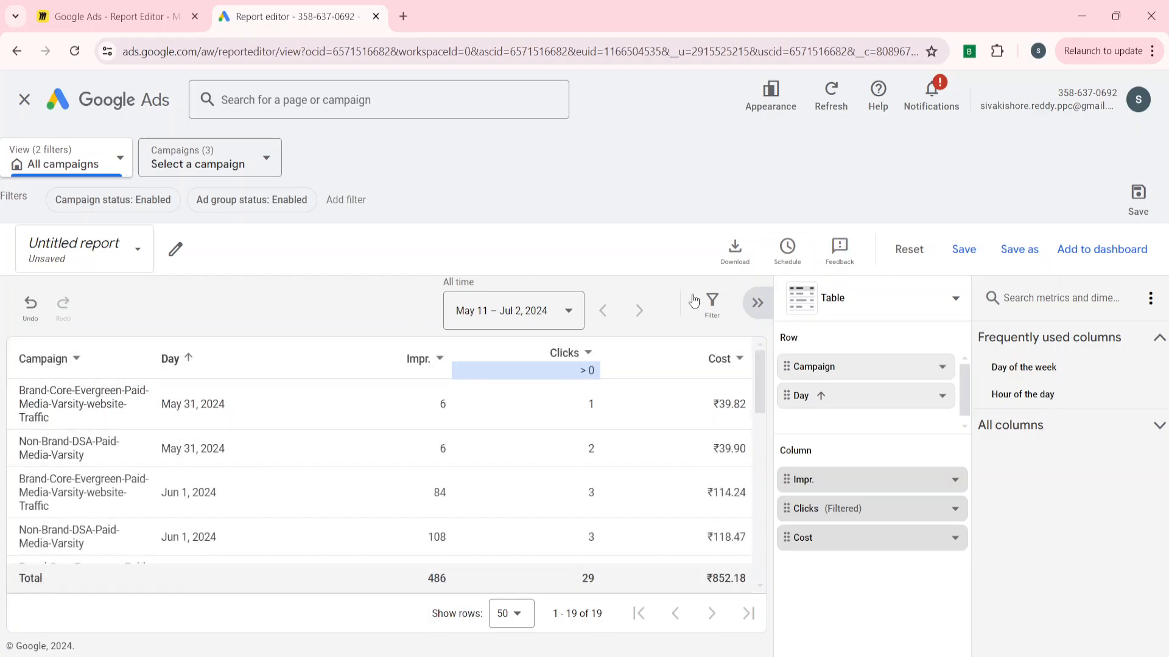
Save the report under the name Daily Report - Clicks > 0.
{"action": "left_click", "coordinate": [1136, 217]}
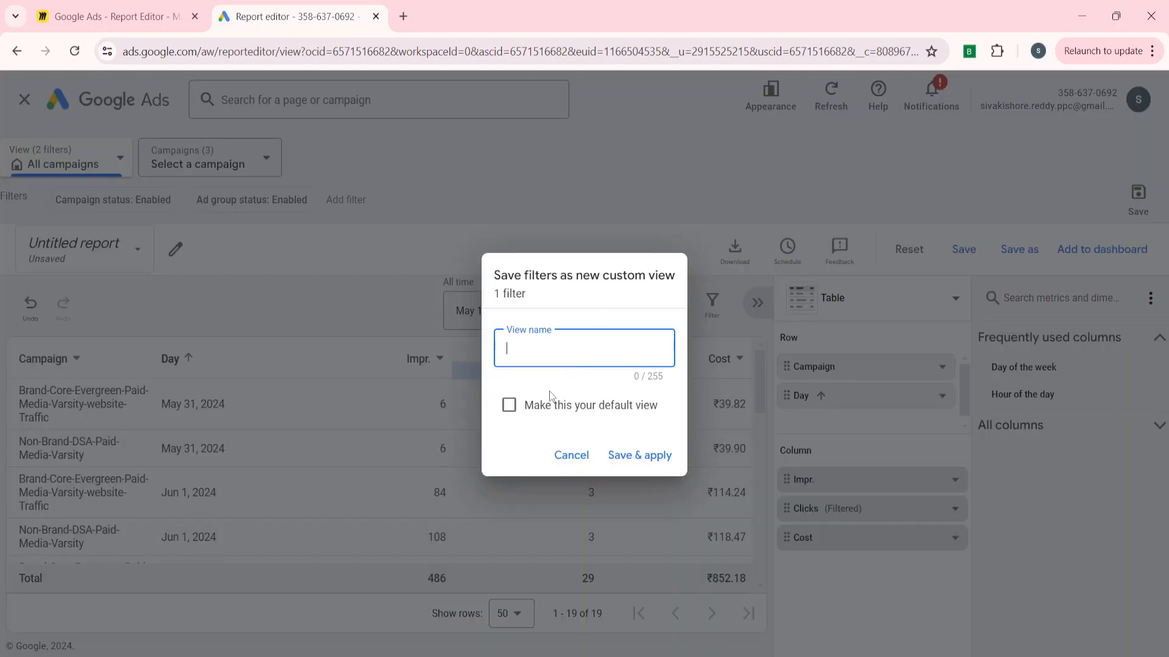
{"action": "left_click", "coordinate": [570, 454]}
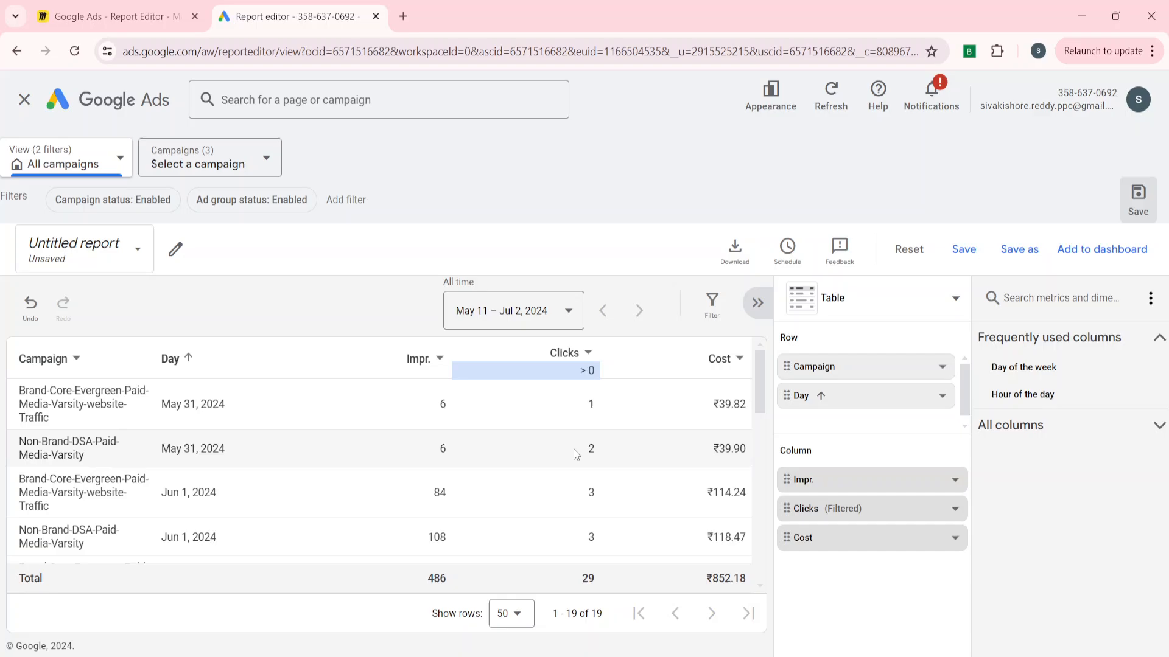
{"action": "left_click", "coordinate": [1019, 261]}
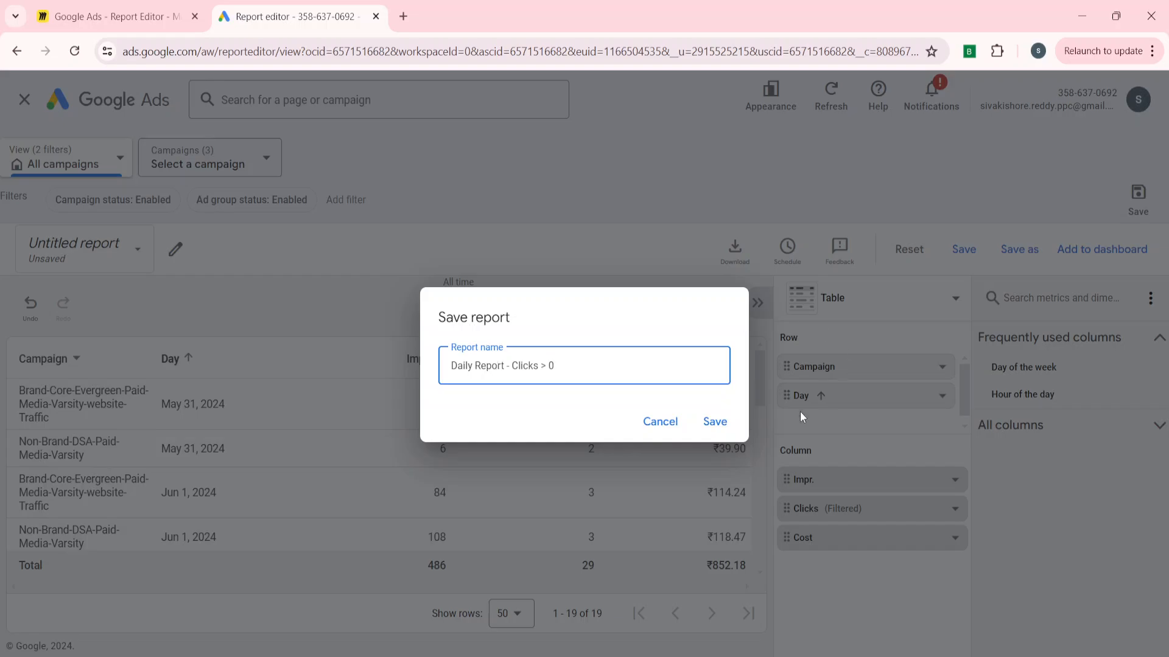
{"action": "left_click", "coordinate": [717, 425]}
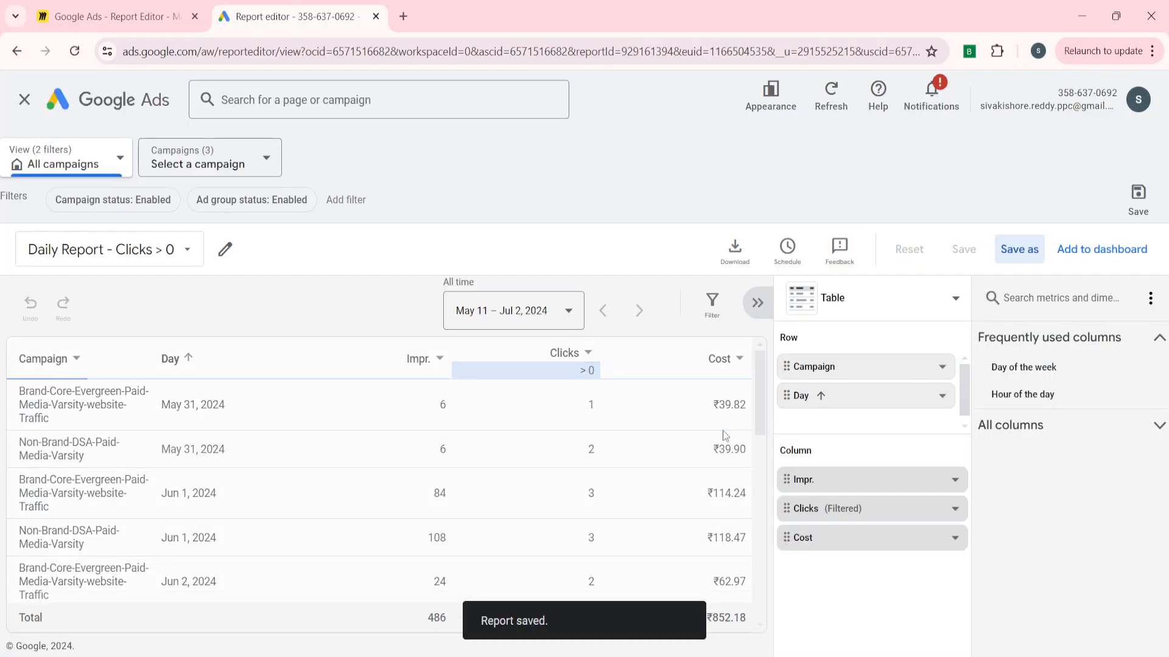
Leave the report editor and browse the Saved reports list and template gallery.
{"action": "left_click", "coordinate": [24, 99]}
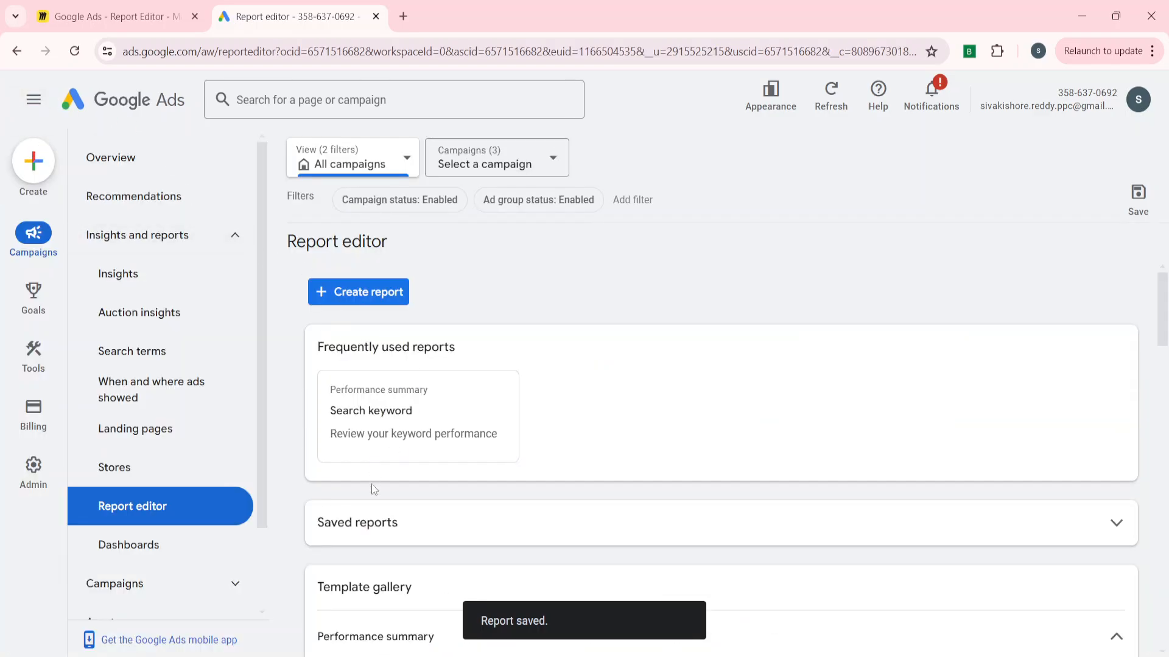
{"action": "left_click", "coordinate": [376, 529]}
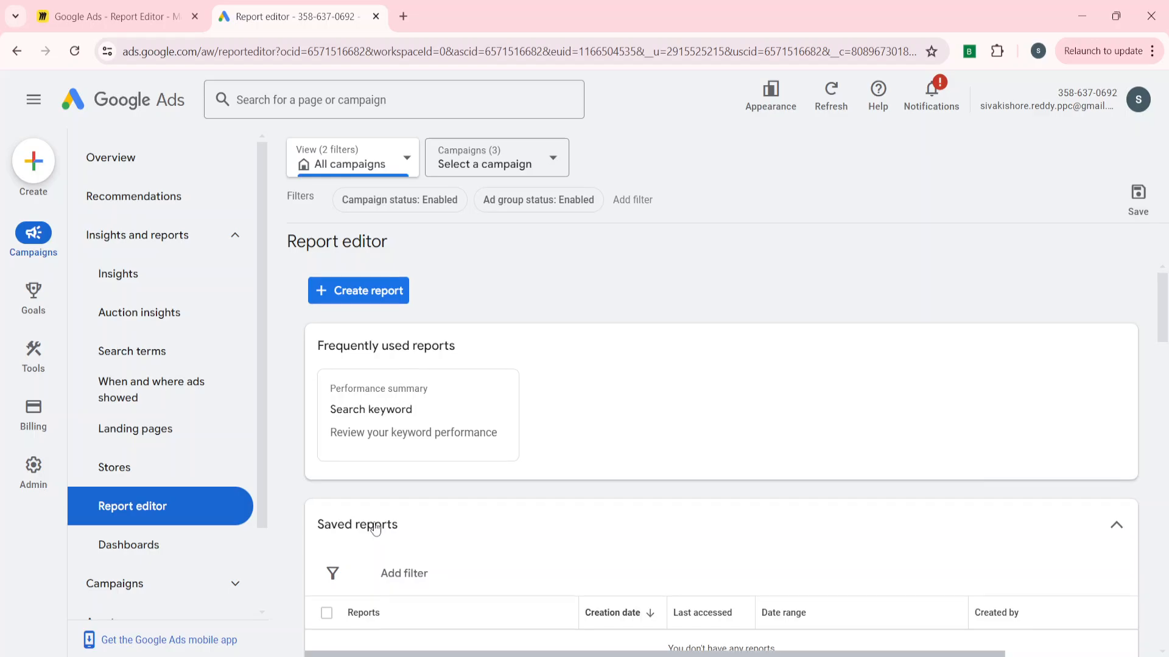
{"action": "scroll", "coordinate": [408, 499], "scroll_direction": "down", "scroll_amount": 3}
{"action": "scroll", "coordinate": [384, 412], "scroll_direction": "up", "scroll_amount": 2}
{"action": "scroll", "coordinate": [384, 413], "scroll_direction": "down", "scroll_amount": 3}
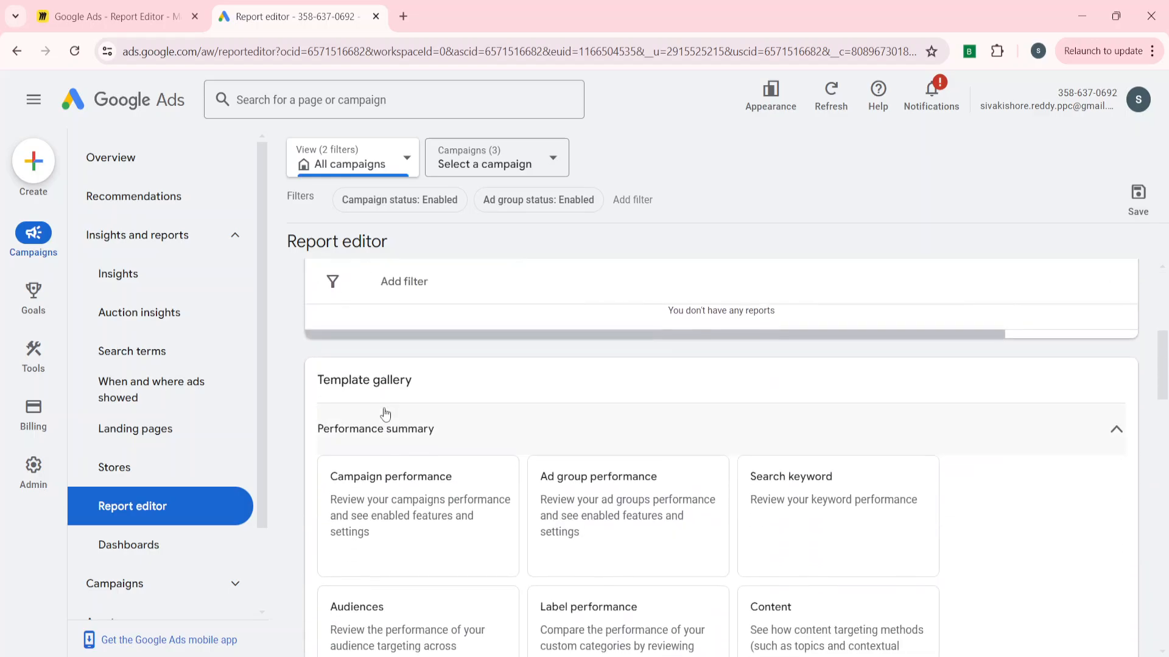
{"action": "scroll", "coordinate": [385, 414], "scroll_direction": "up", "scroll_amount": 2}
{"action": "scroll", "coordinate": [385, 413], "scroll_direction": "up", "scroll_amount": 3}
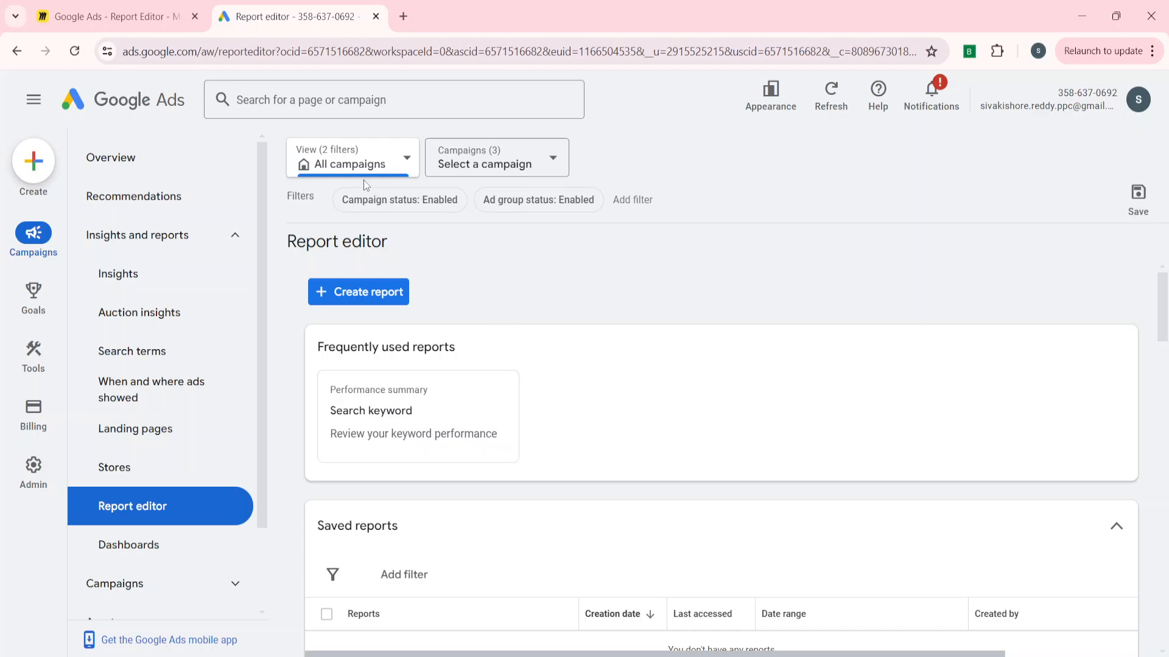
Inspect the campaign and view selectors without changing them and reload the page.
{"action": "left_click", "coordinate": [481, 157]}
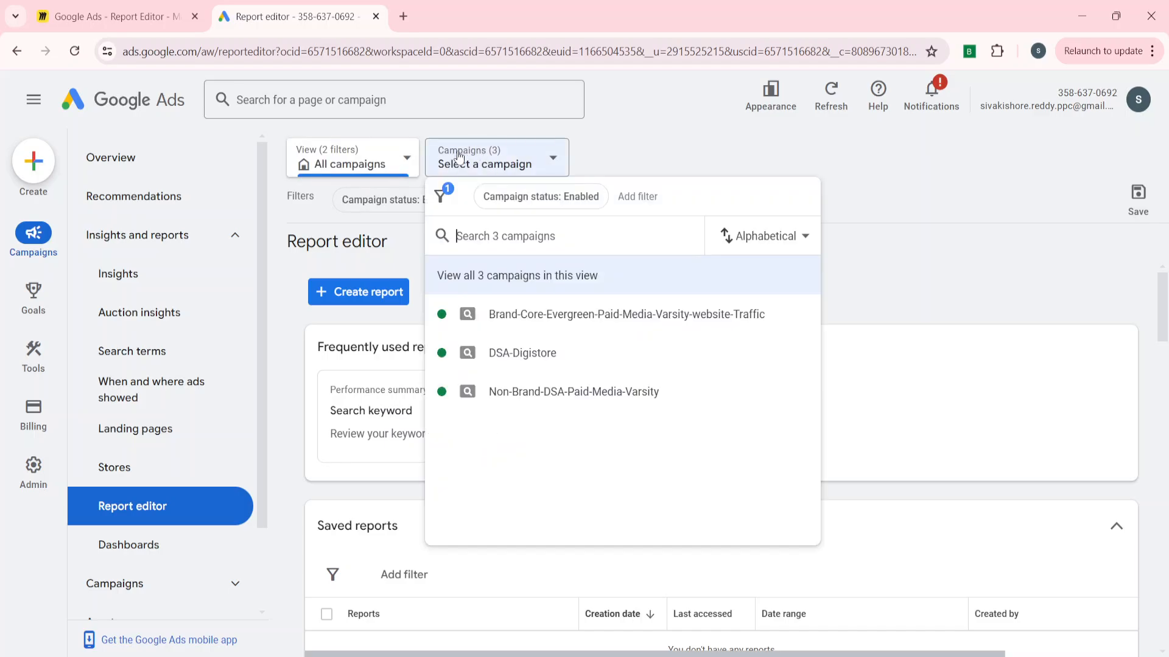
{"action": "left_click", "coordinate": [378, 166]}
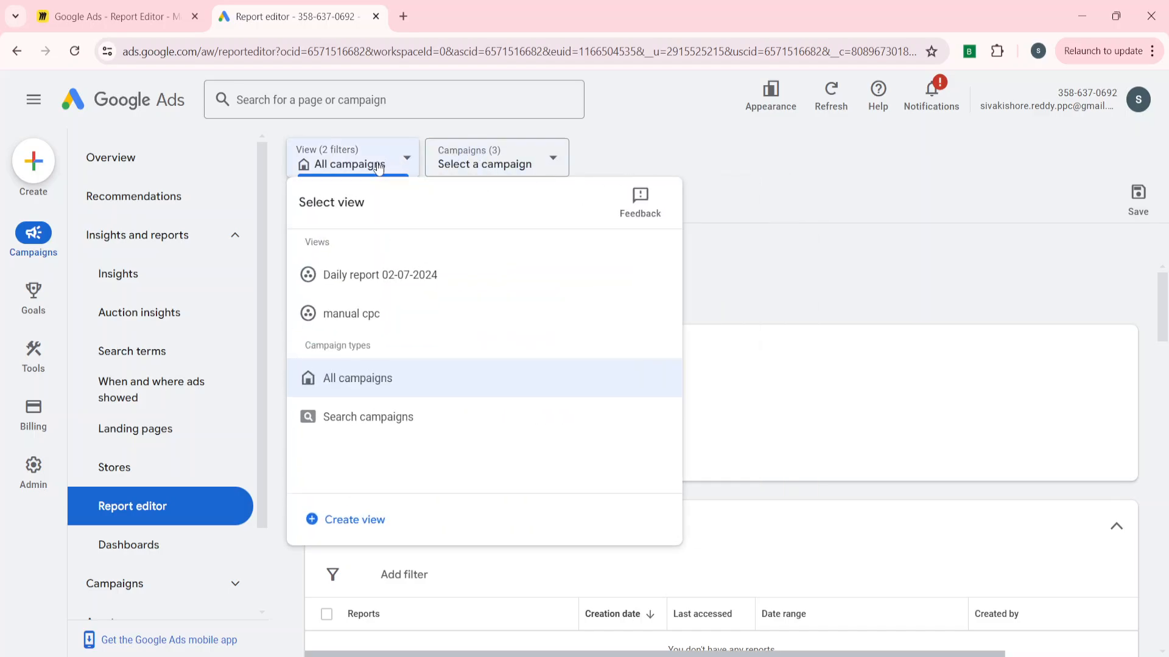
{"action": "left_click", "coordinate": [744, 282]}
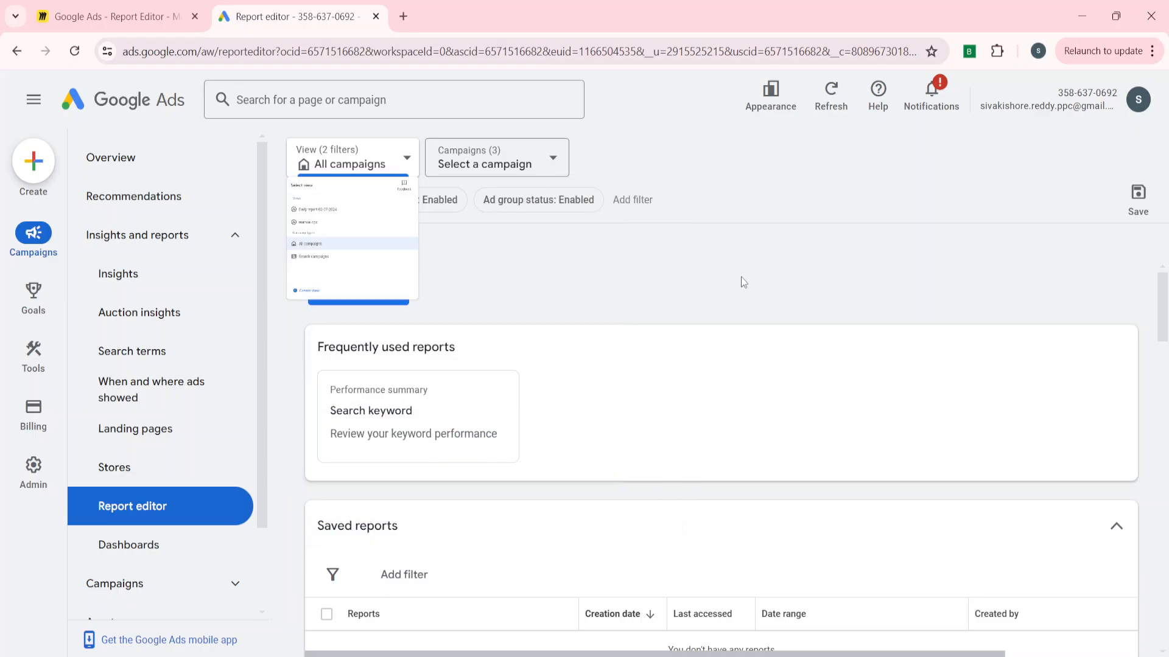
{"action": "left_click", "coordinate": [75, 52]}
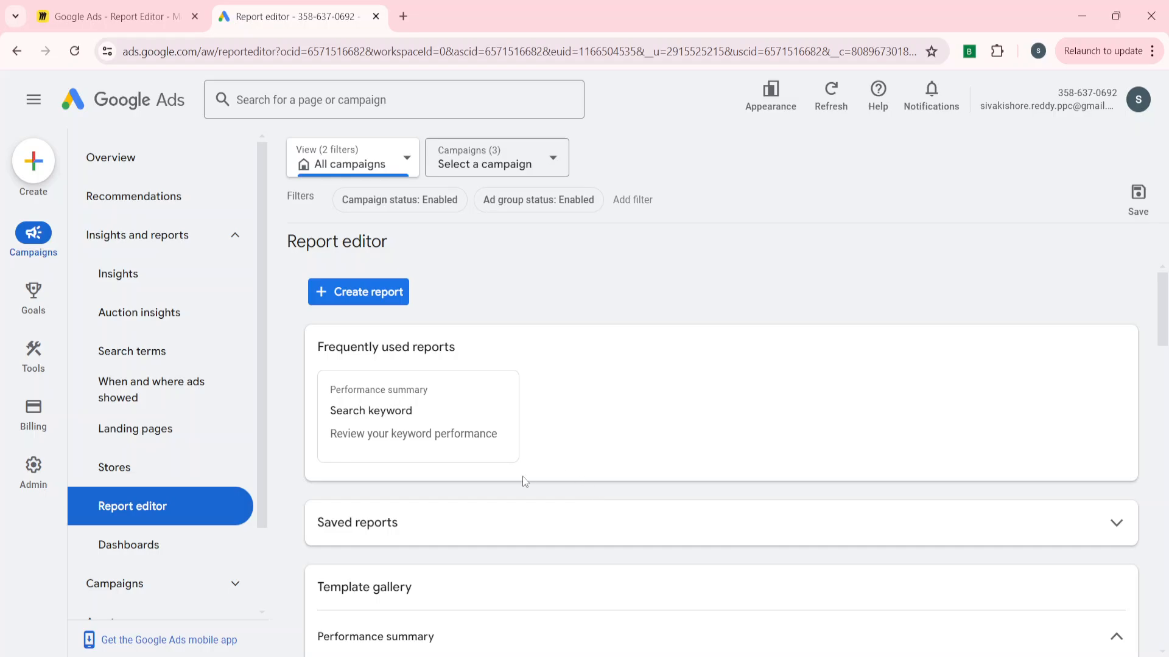
Open the saved Daily Report - Clicks > 0 from the Saved reports list.
{"action": "scroll", "coordinate": [523, 476], "scroll_direction": "down", "scroll_amount": 2}
{"action": "left_click", "coordinate": [477, 386]}
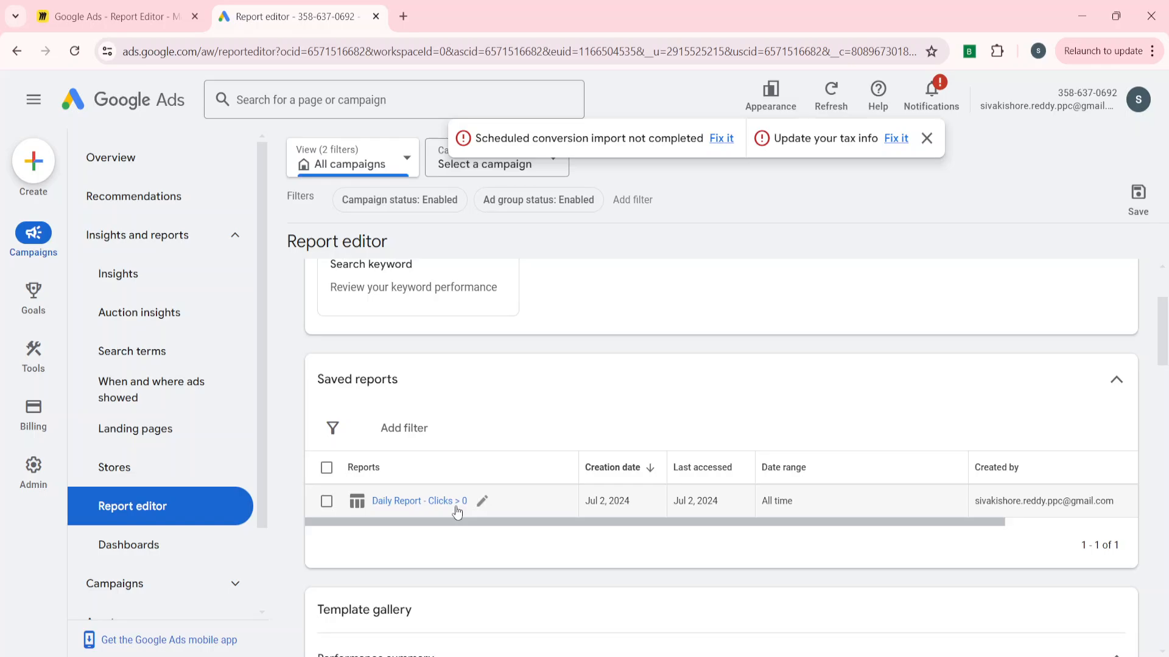
{"action": "left_click", "coordinate": [414, 503]}
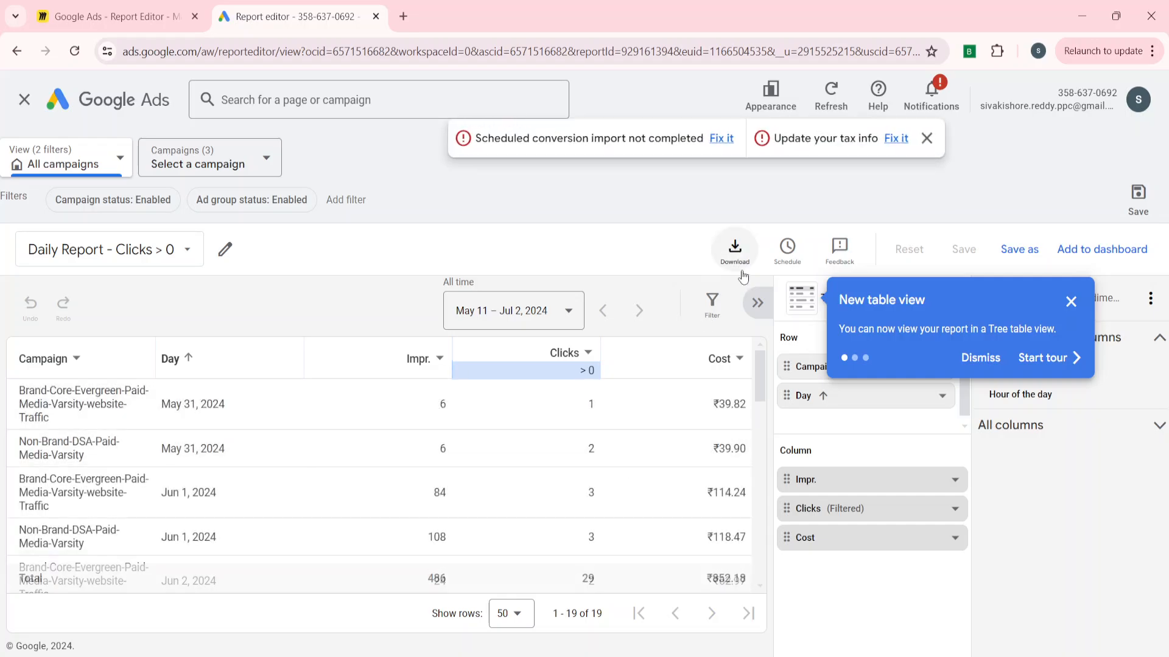
Open the report's download format options and dismiss the table view tip and notification banner.
{"action": "left_click", "coordinate": [742, 271]}
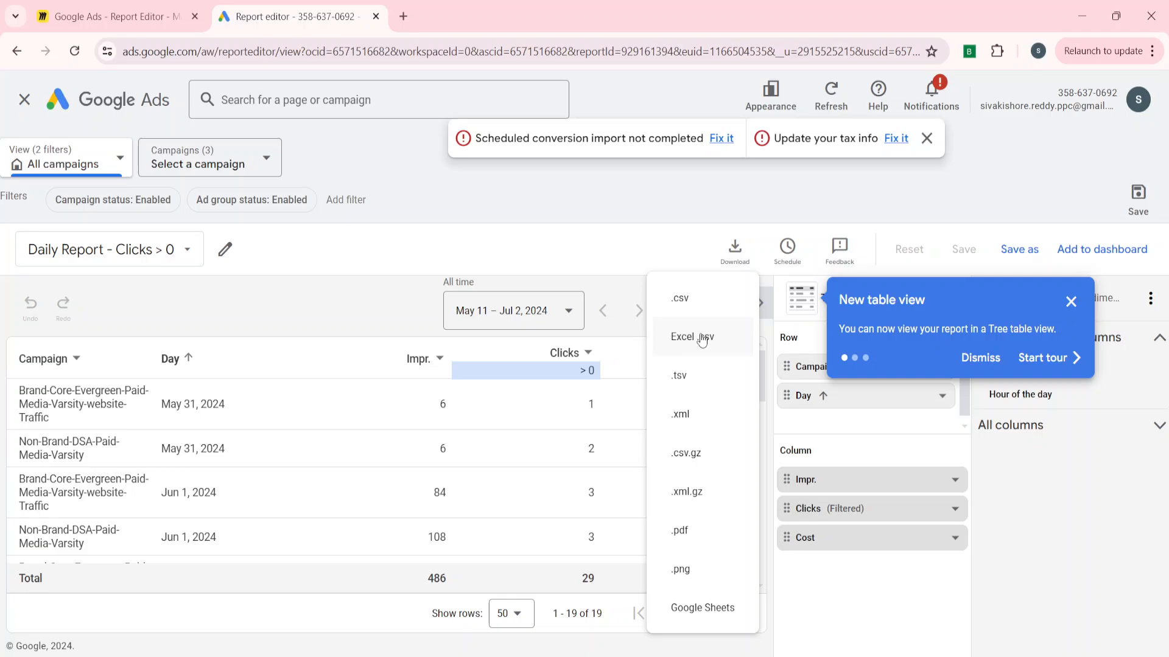
{"action": "left_click", "coordinate": [1071, 301]}
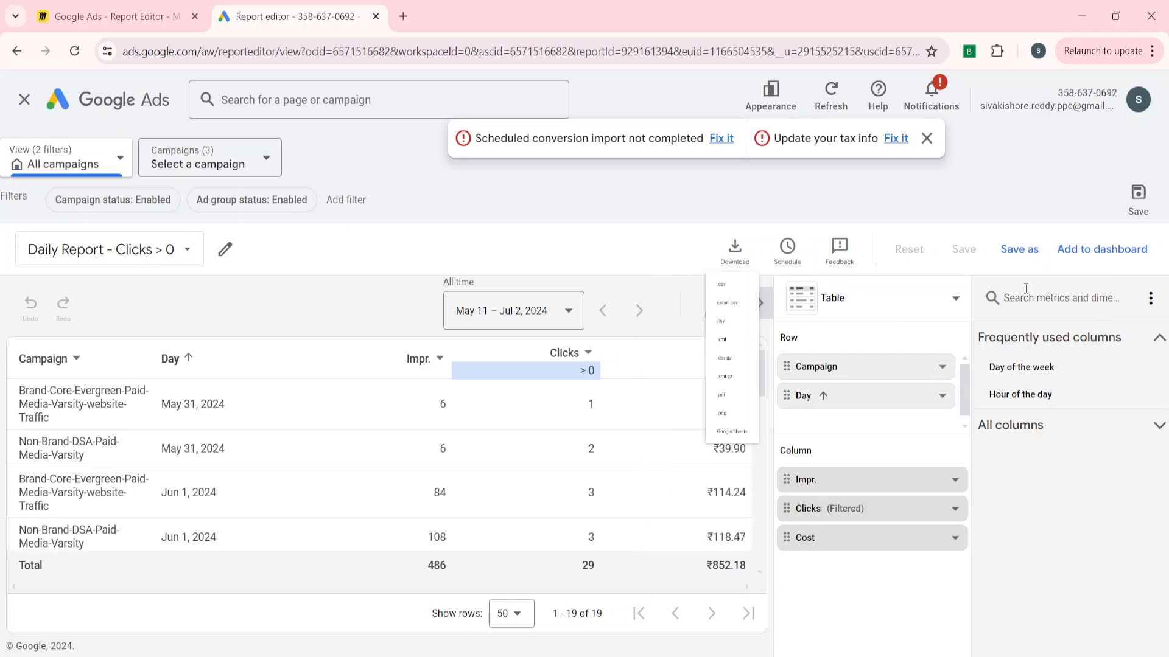
{"action": "left_click", "coordinate": [926, 139]}
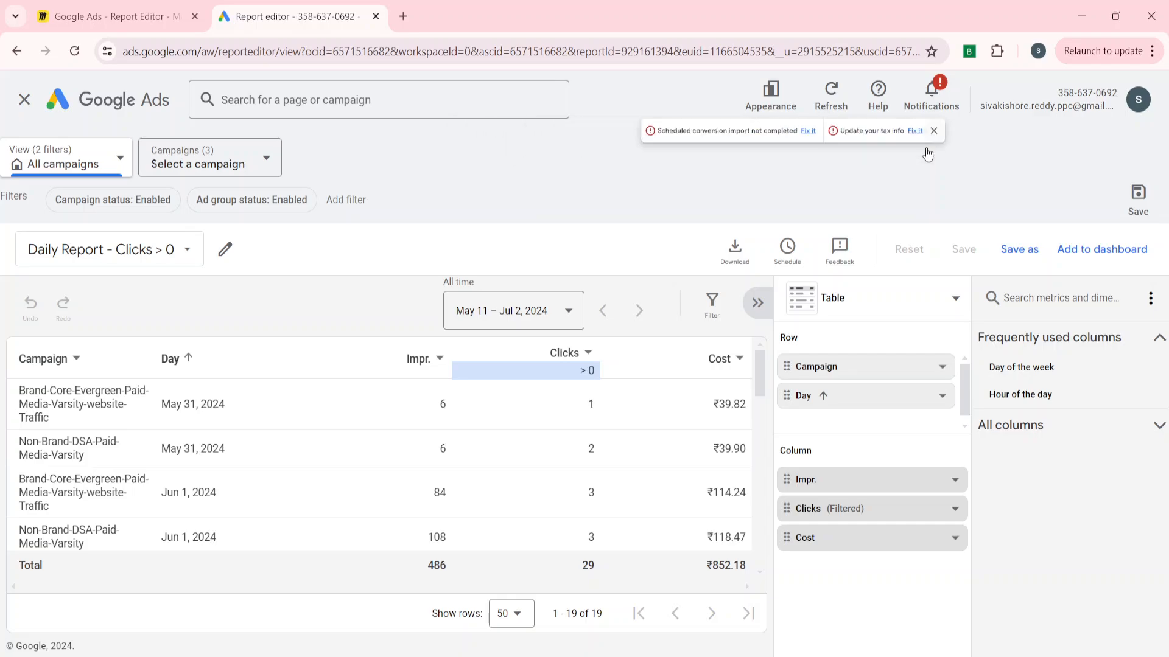